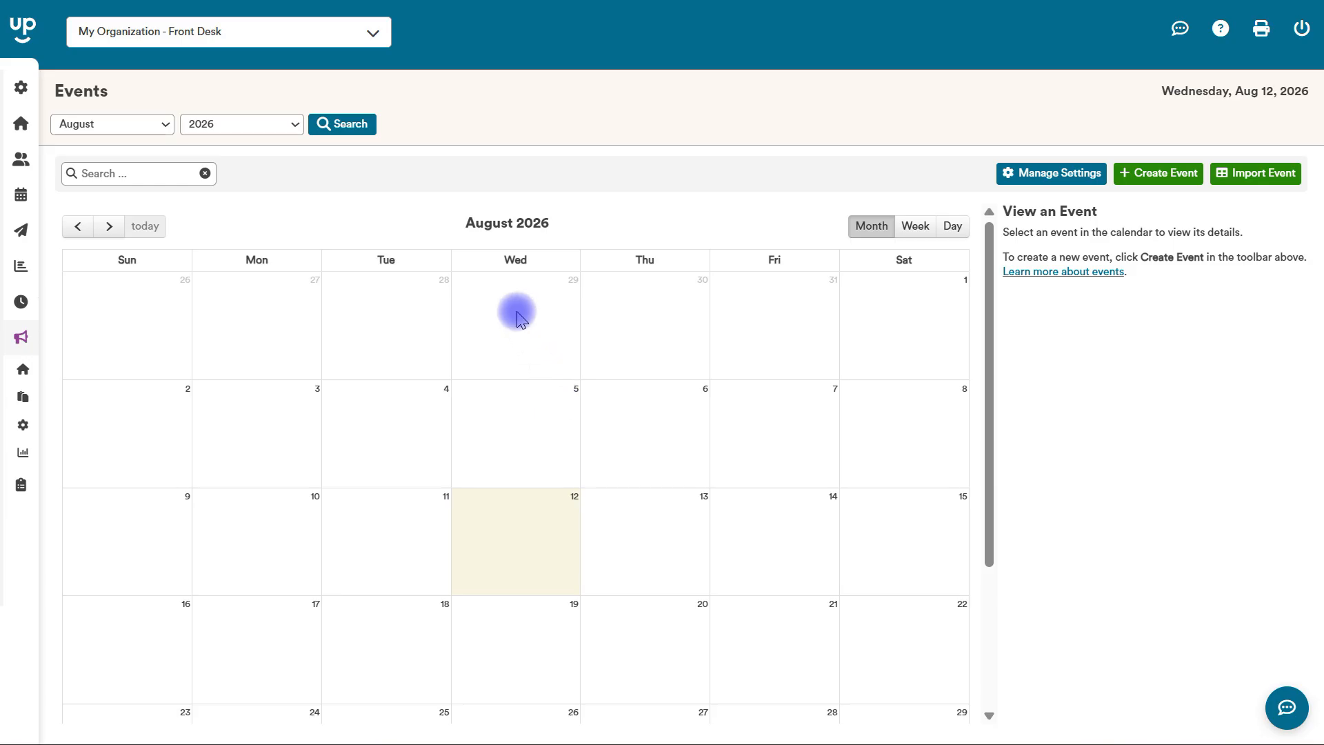
left_click(335, 36)
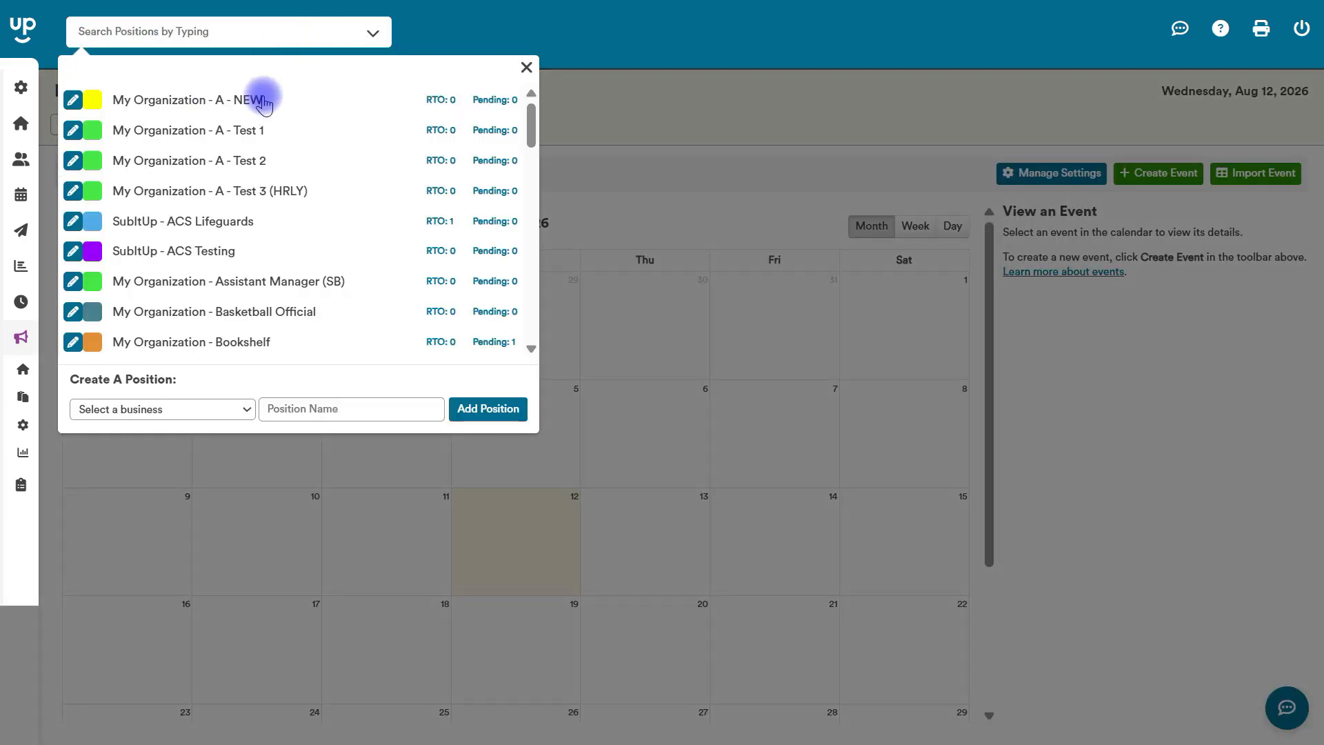
left_click(638, 117)
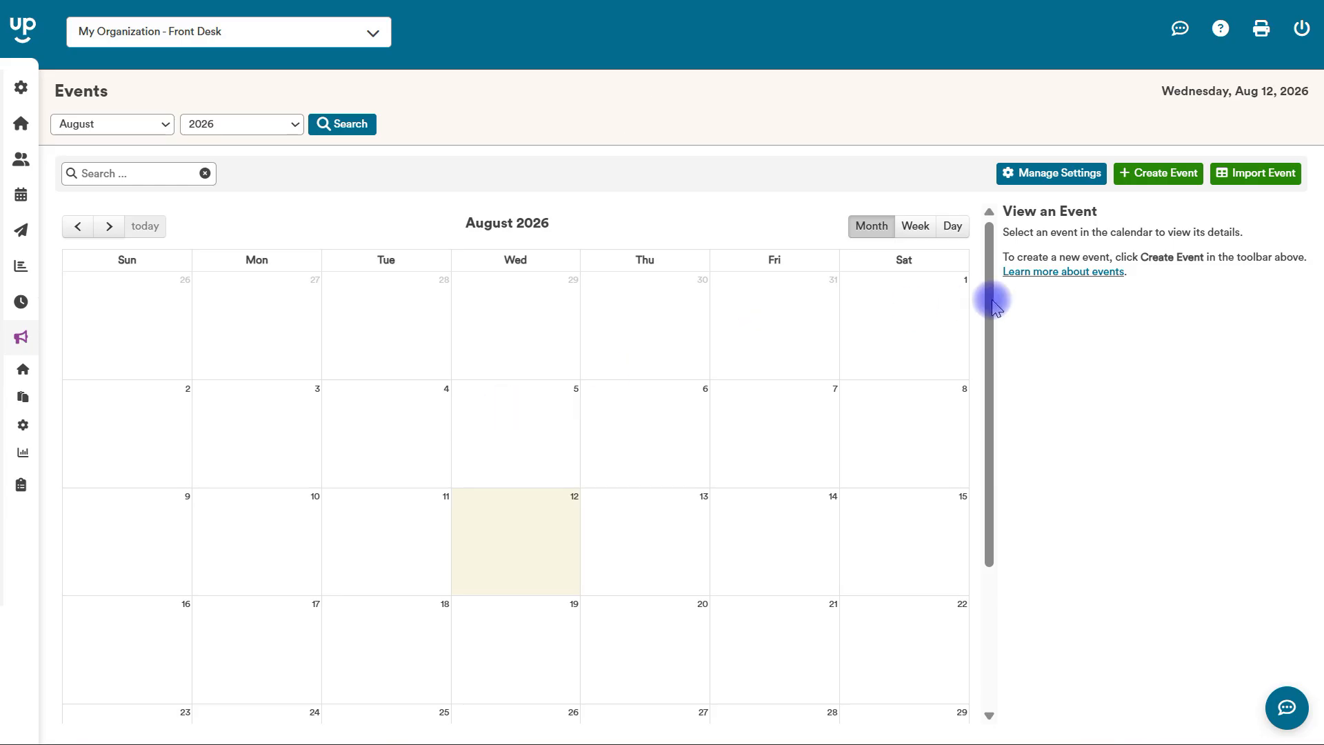
View the event import page and its template options, and return to the Events calendar.
left_click(1253, 178)
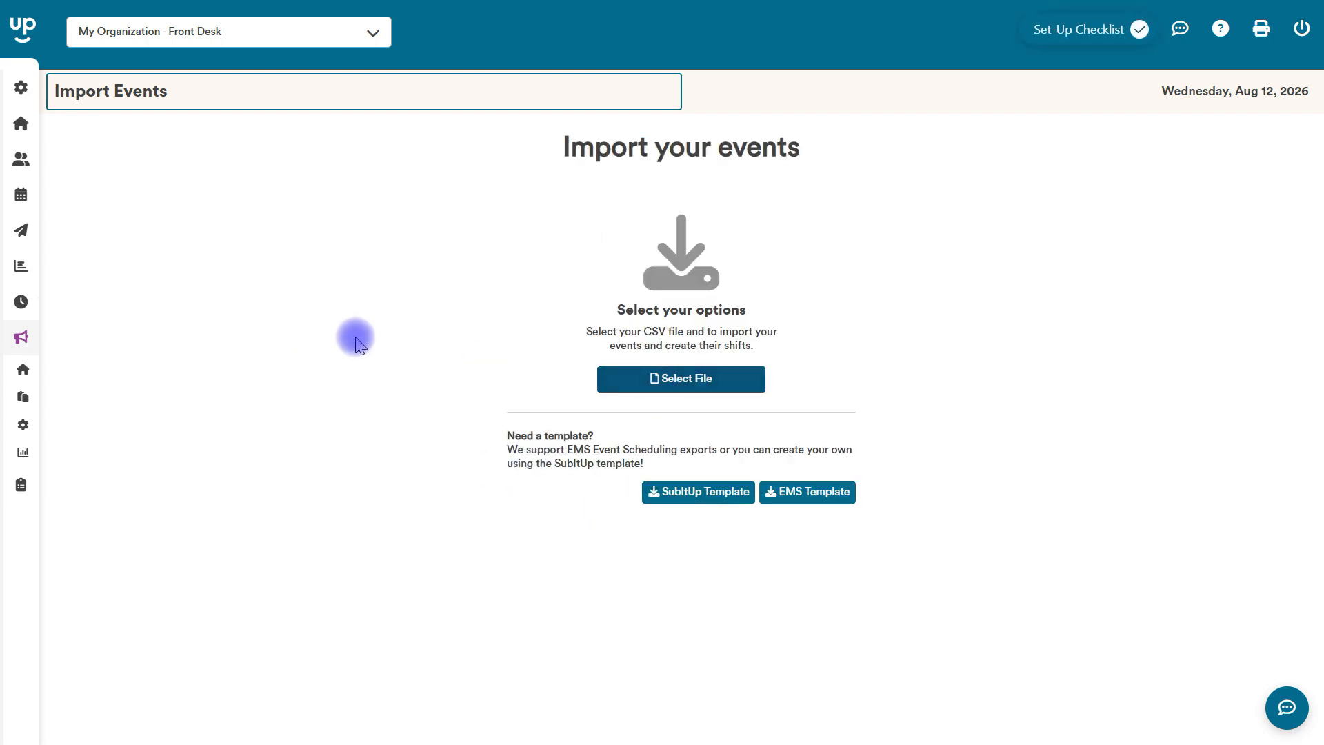
mouse_move(18, 308)
left_click(62, 367)
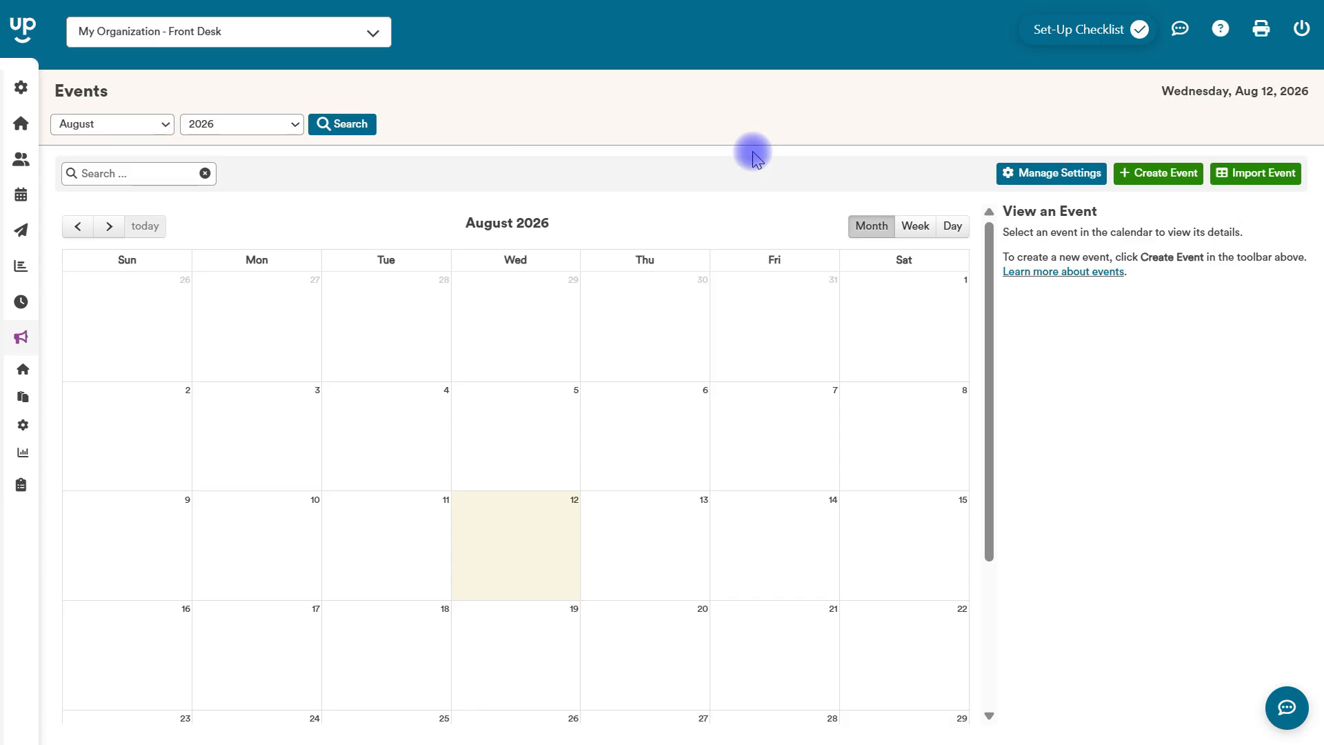
Start a new event named "Basketball vs Ohio State" with the description "ESPN night" and continue past the event basics.
left_click(1157, 176)
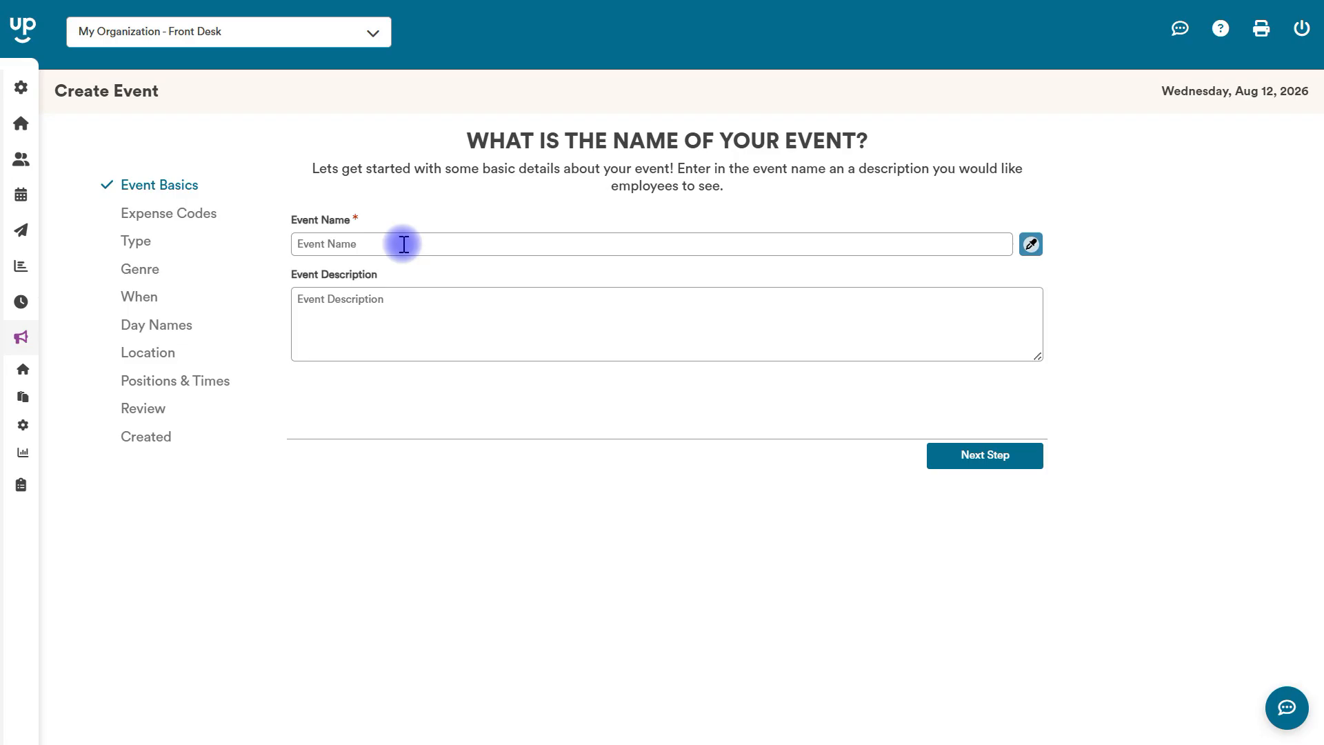
left_click(403, 244)
type("Basketba")
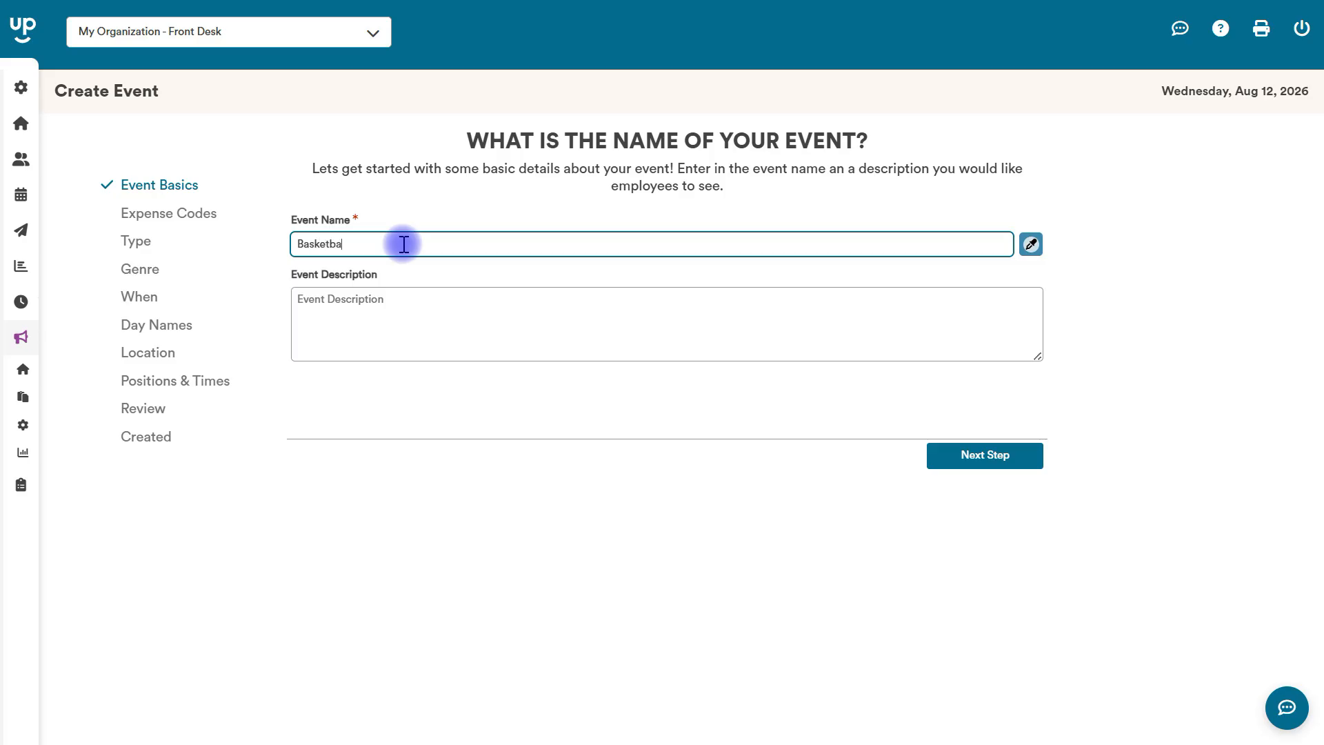
type("ll vs")
type("Ohio State")
left_click(404, 319)
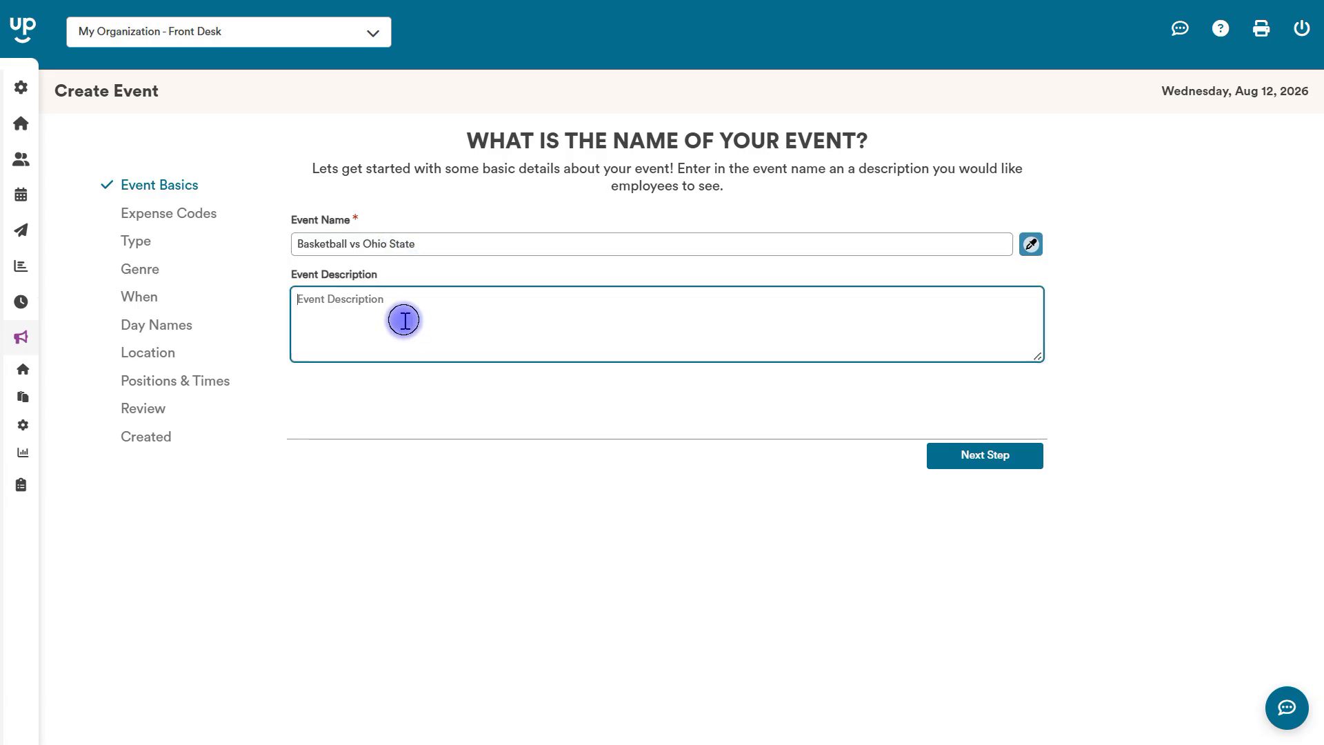
type("ESPN night")
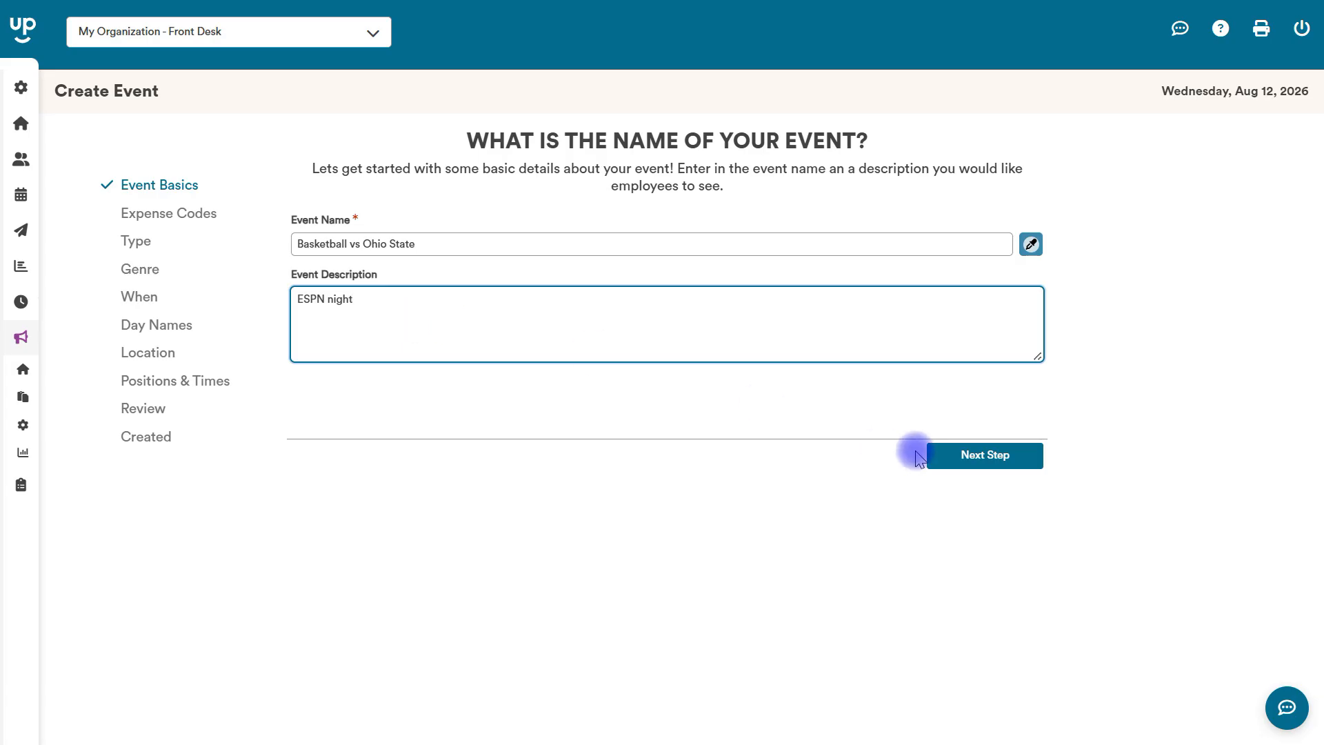
left_click(975, 452)
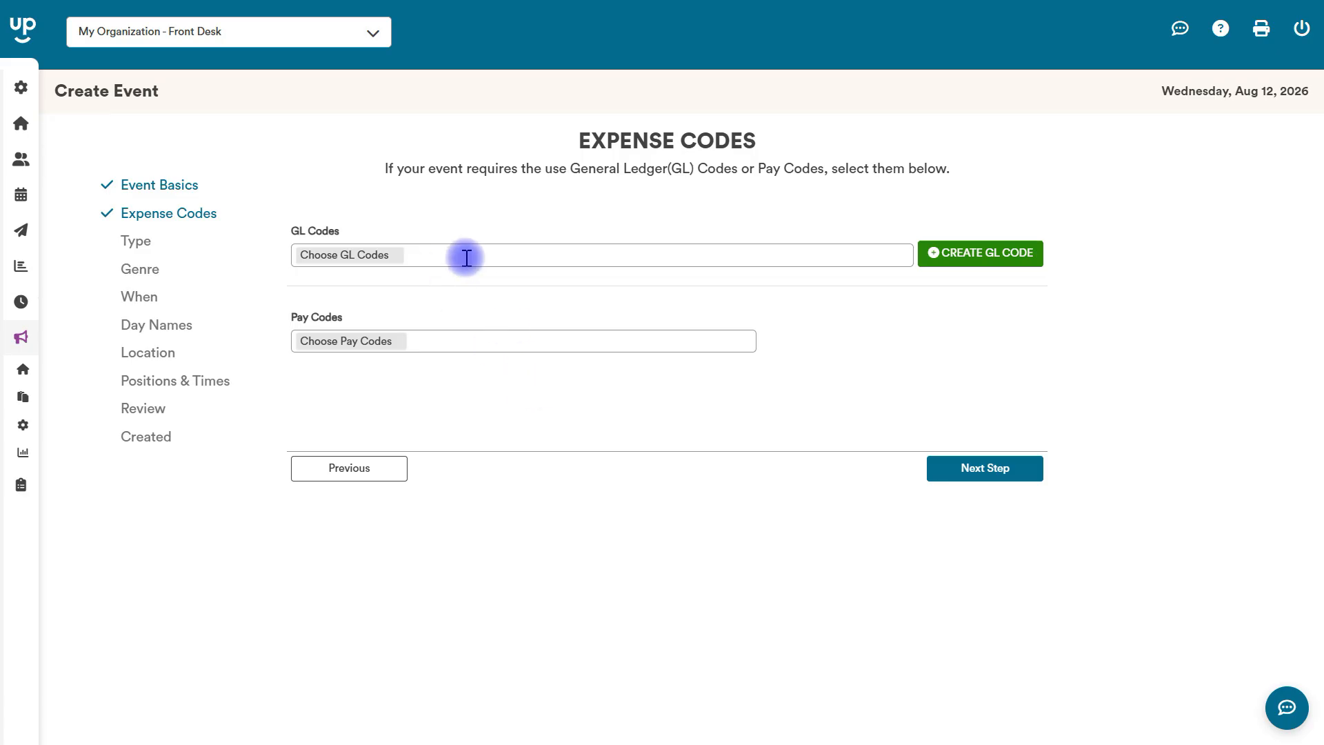
Skip the optional expense codes, event type and genre without choosing any values.
left_click(966, 466)
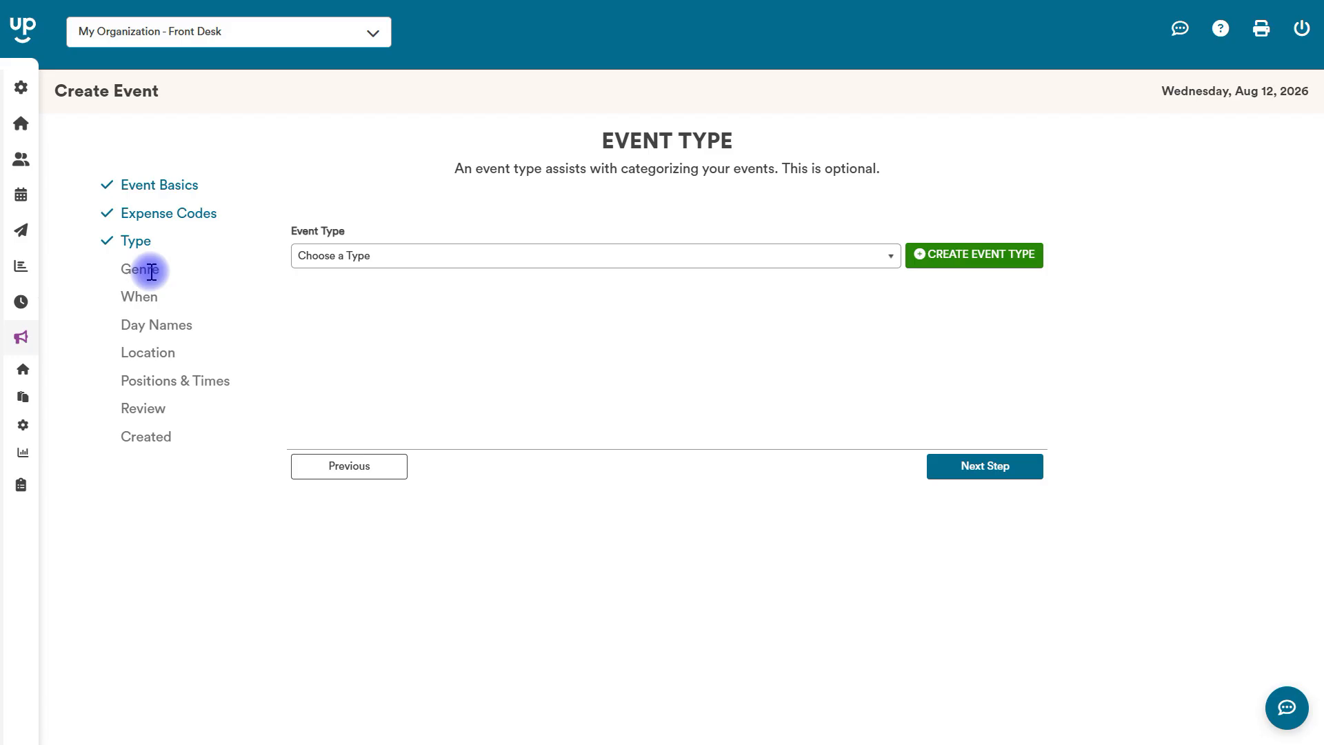
left_click(938, 465)
left_click(955, 468)
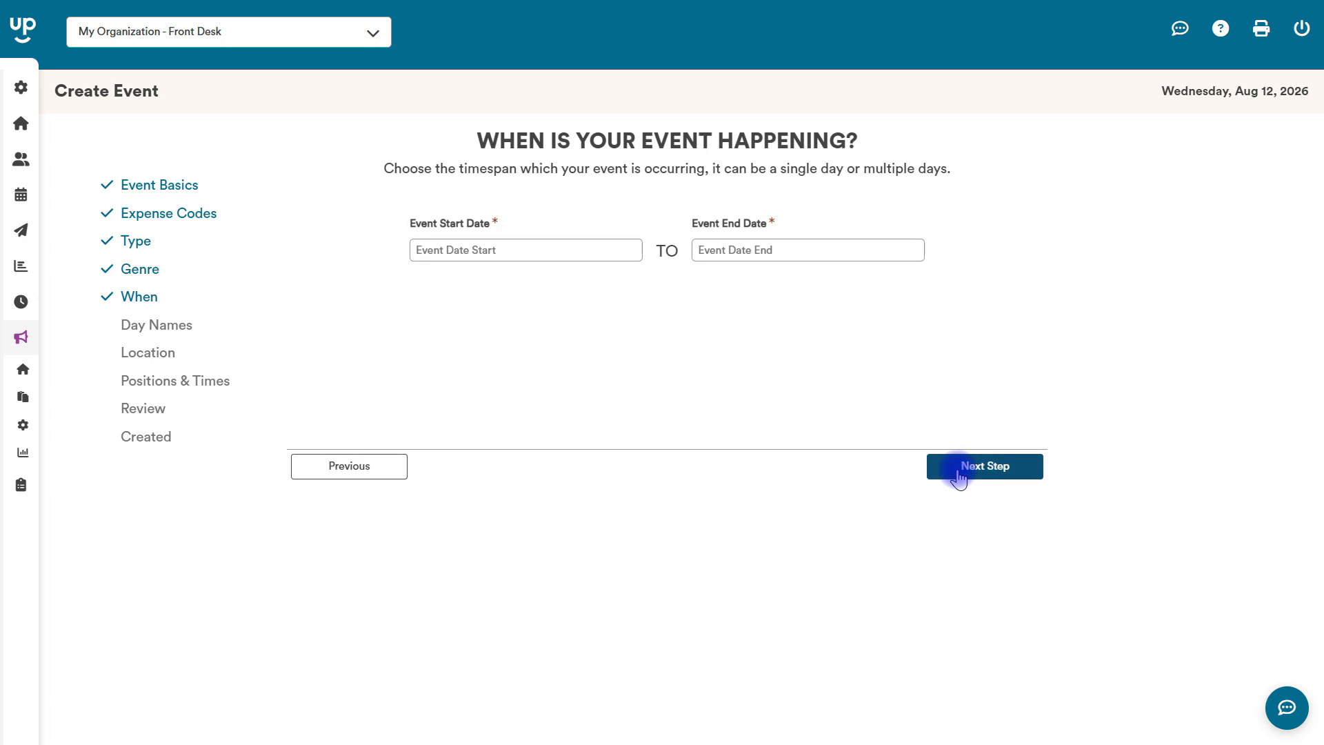
Schedule the event from 08/20/2026 7:00 PM to 08/20/2026 9:00 PM and continue to the day names.
left_click(479, 253)
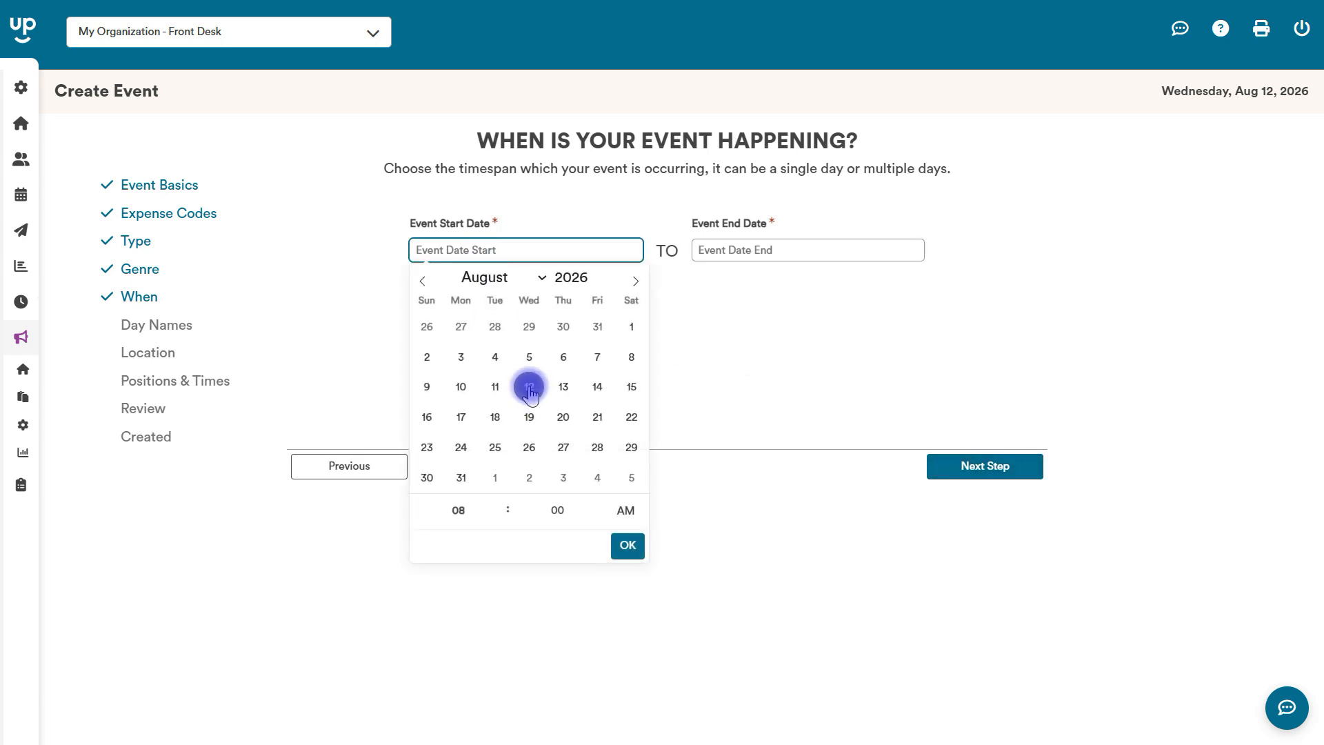
left_click(562, 418)
type("7")
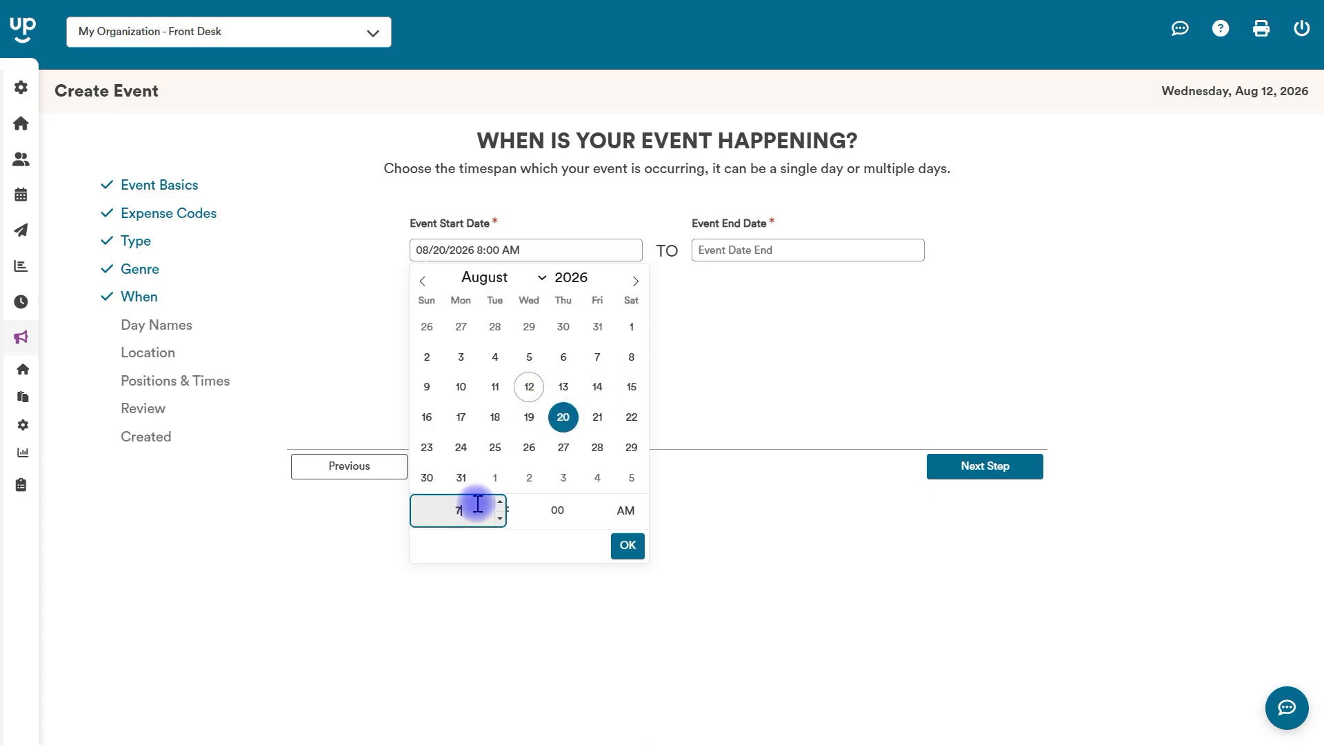
left_click(625, 510)
left_click(777, 249)
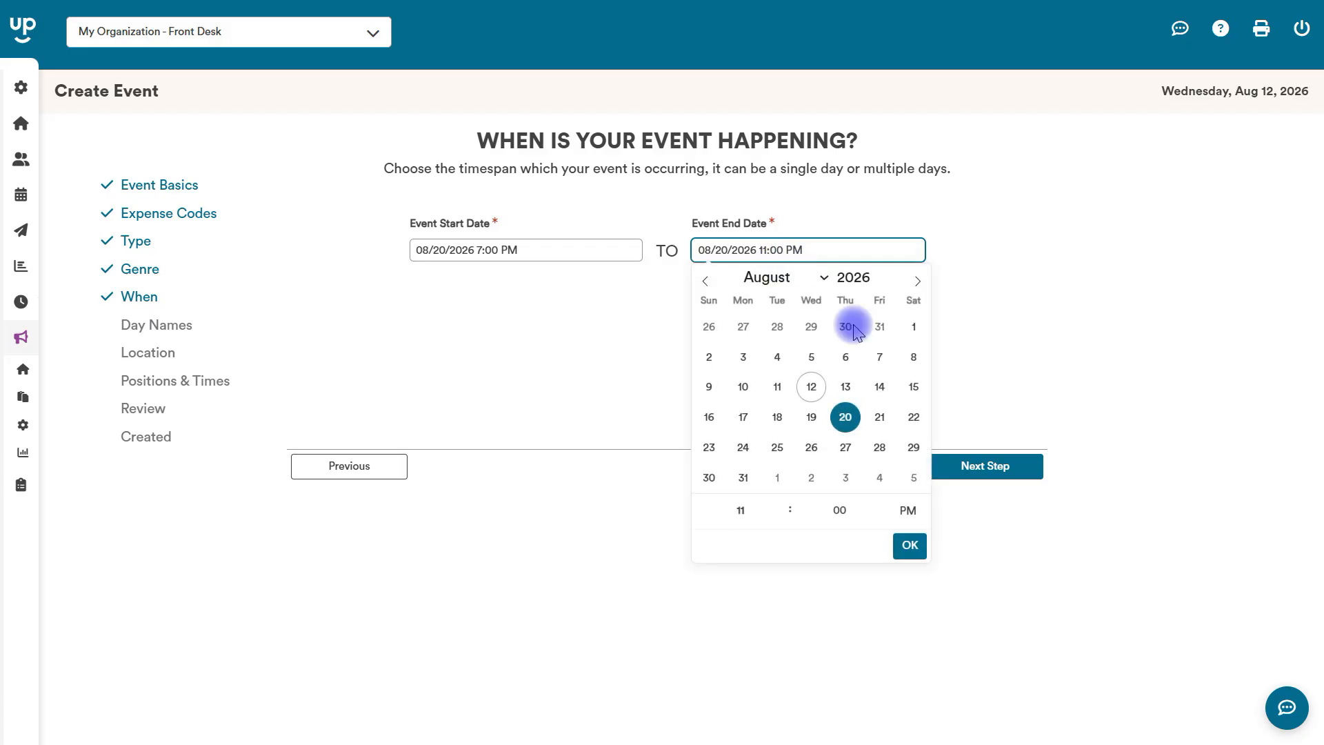
left_click(845, 416)
type("9")
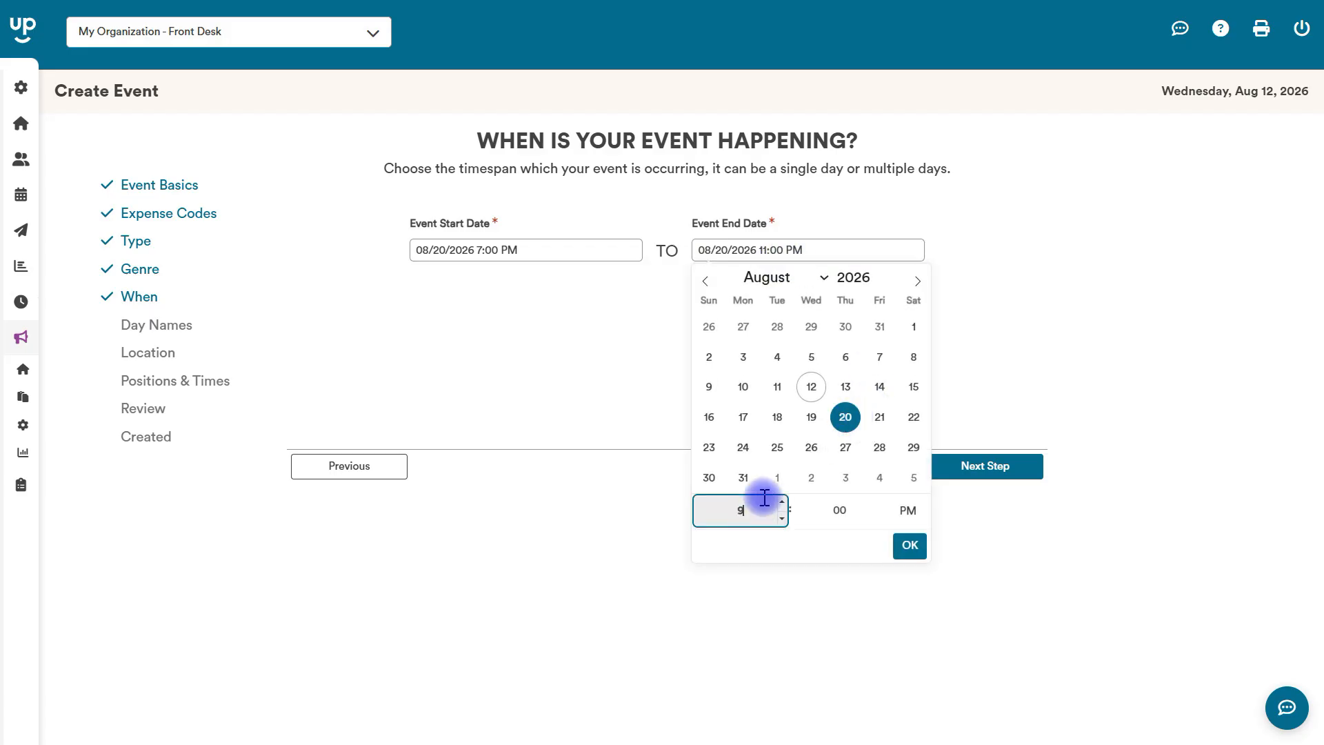
left_click(903, 544)
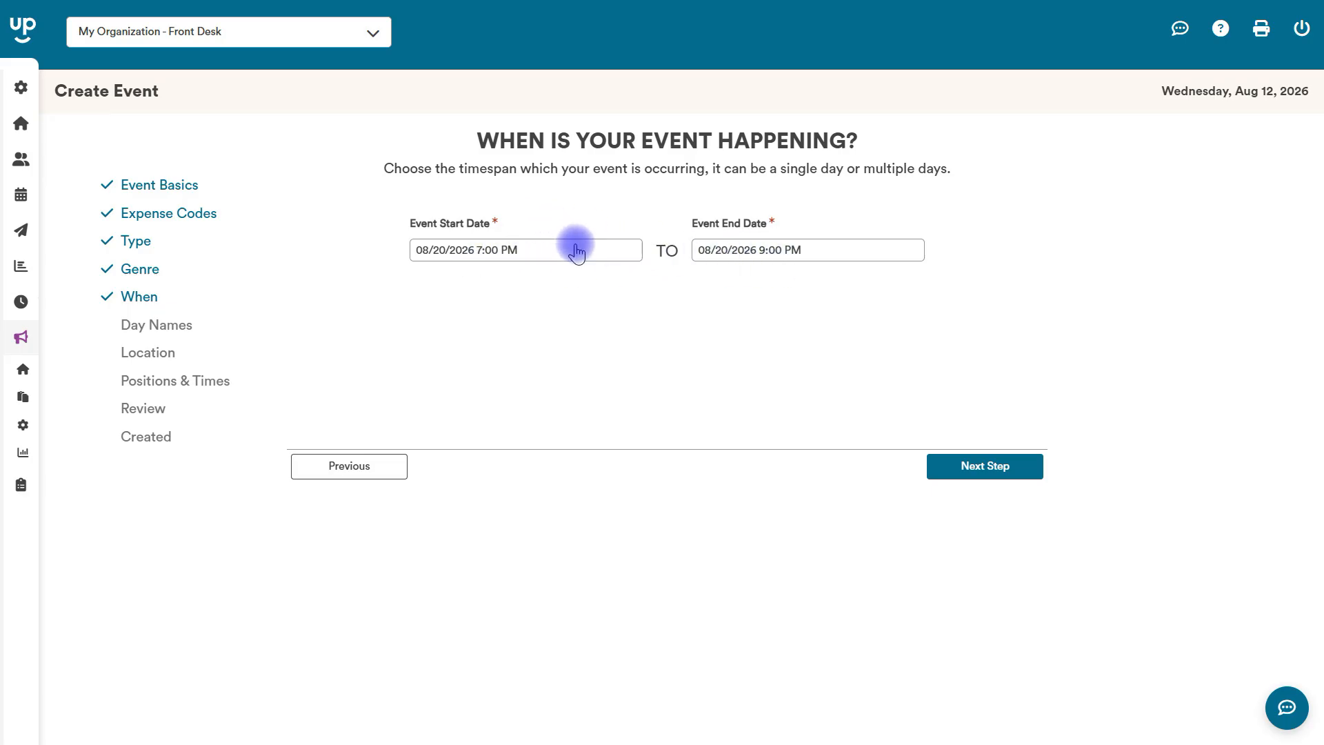
left_click(973, 473)
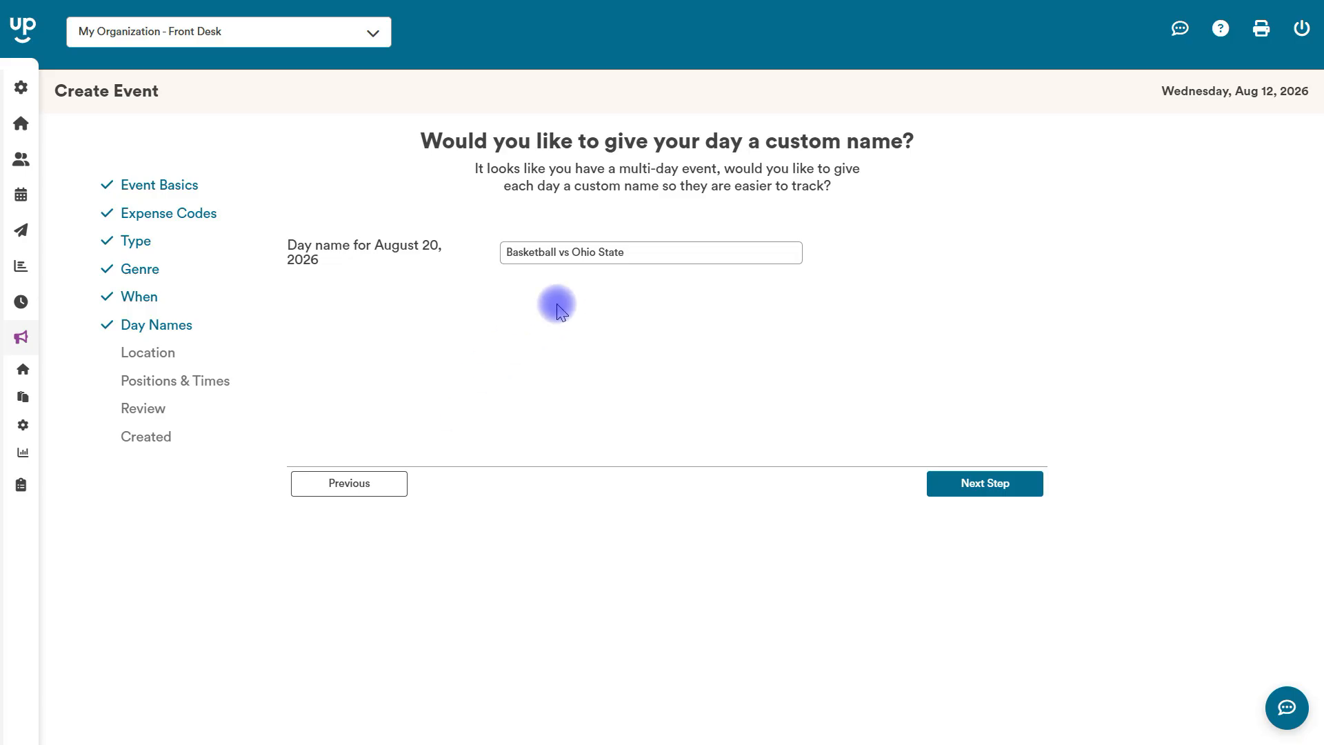
Accept the suggested day name and set the event's location to Arena.
key("Return")
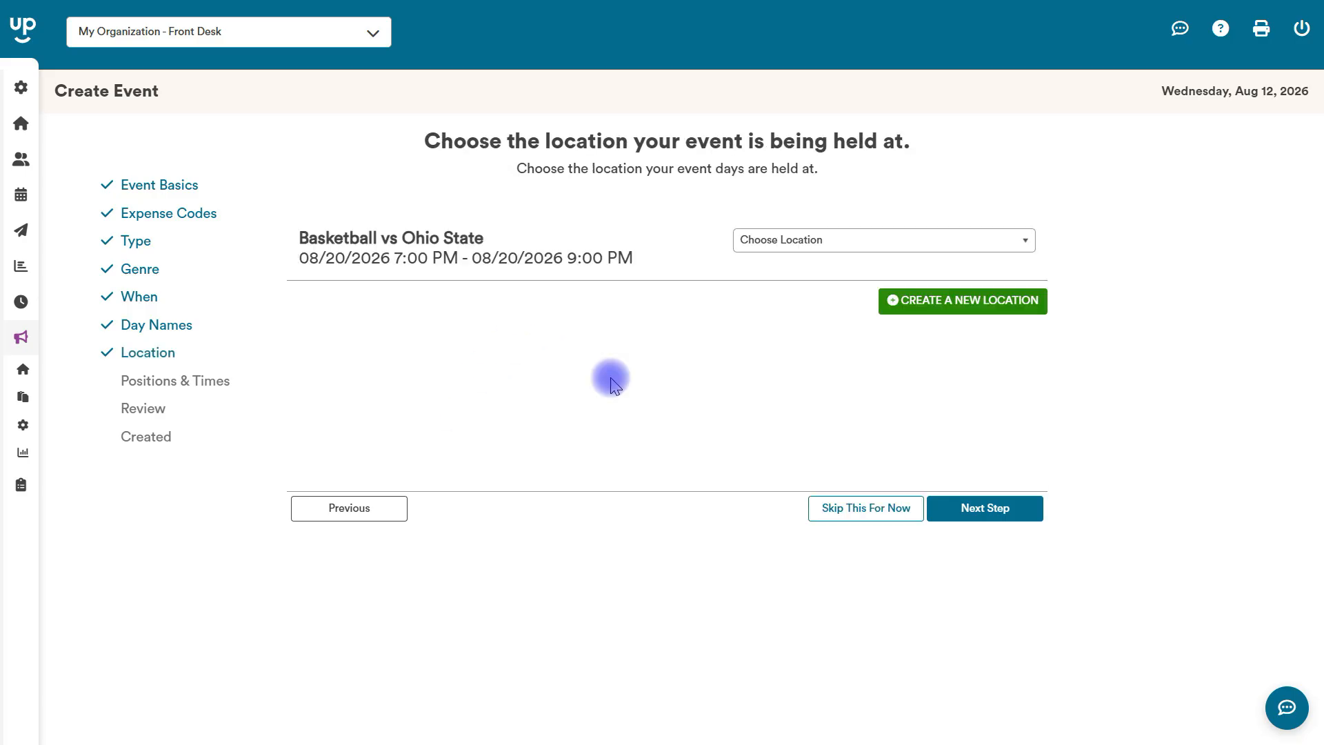
left_click(780, 242)
left_click(762, 364)
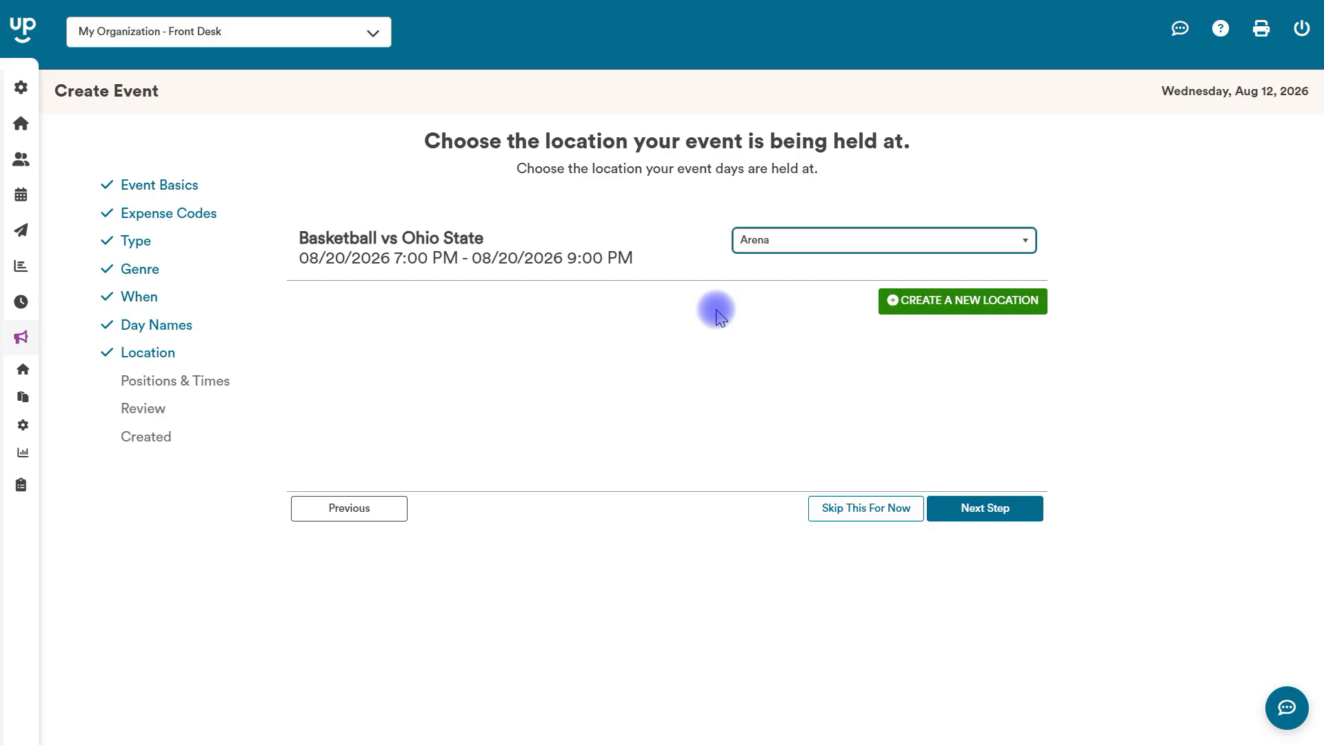
left_click(985, 508)
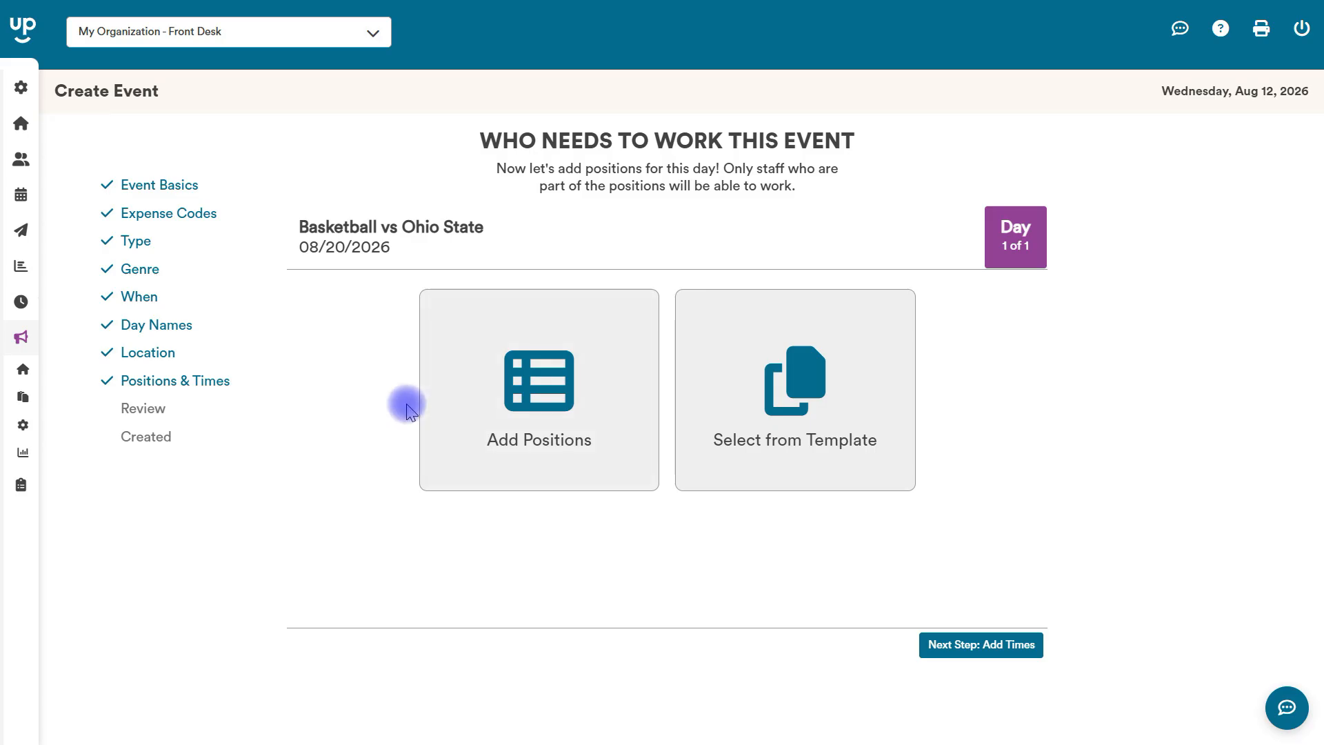
Add the Front Desk and Fitness Attendant positions to the event day and proceed to their shift times.
left_click(522, 388)
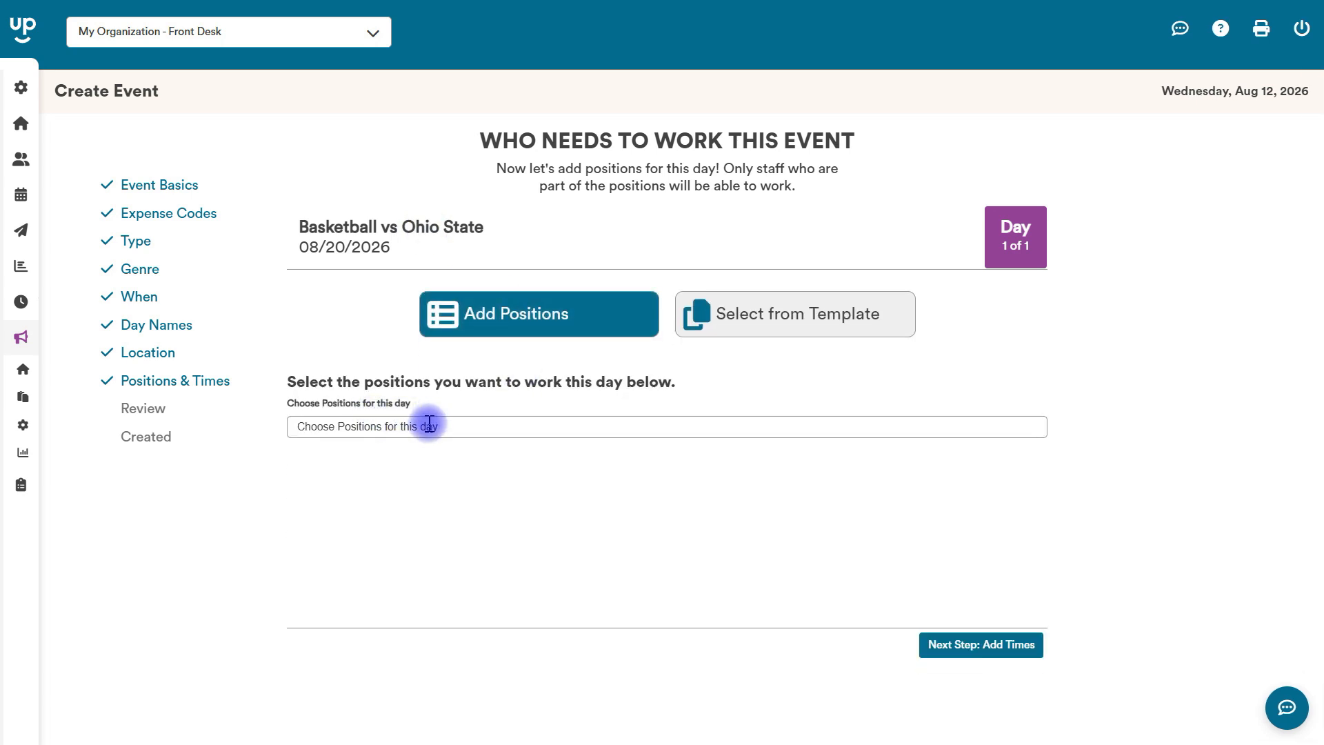
left_click(426, 424)
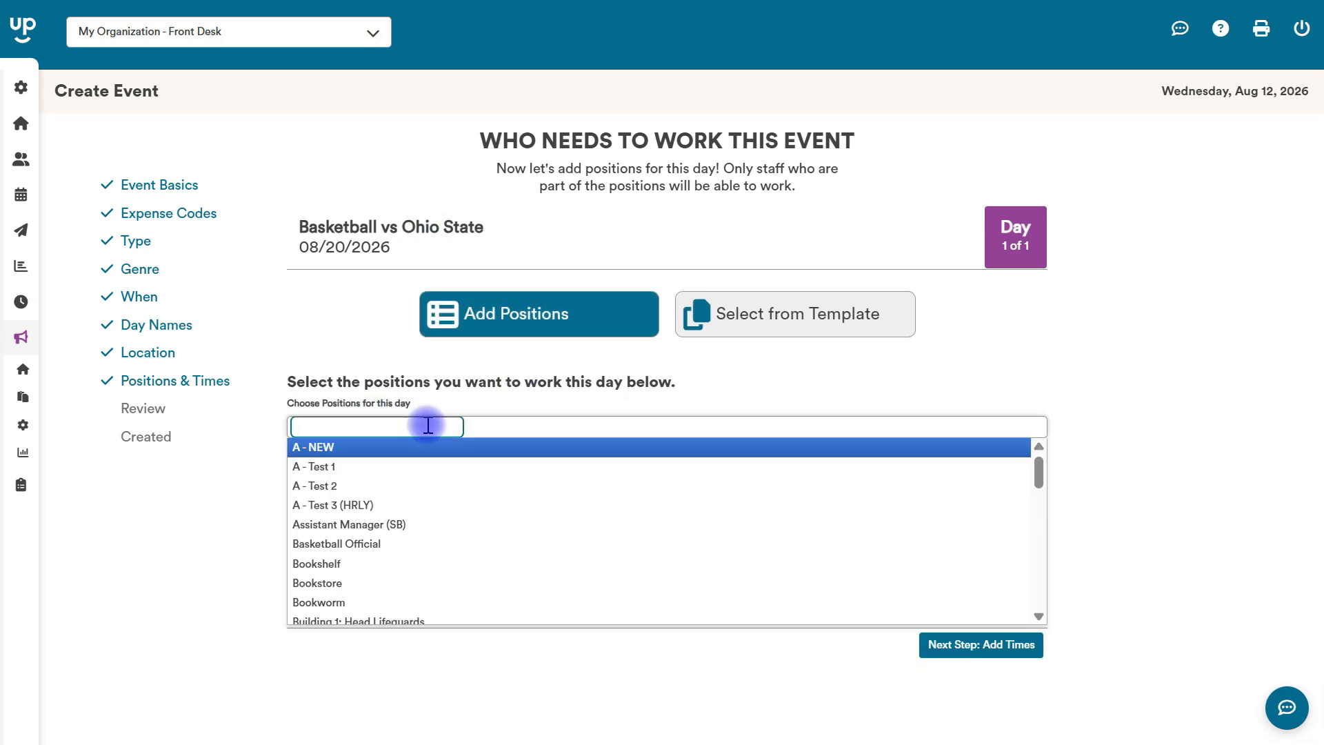
type("f")
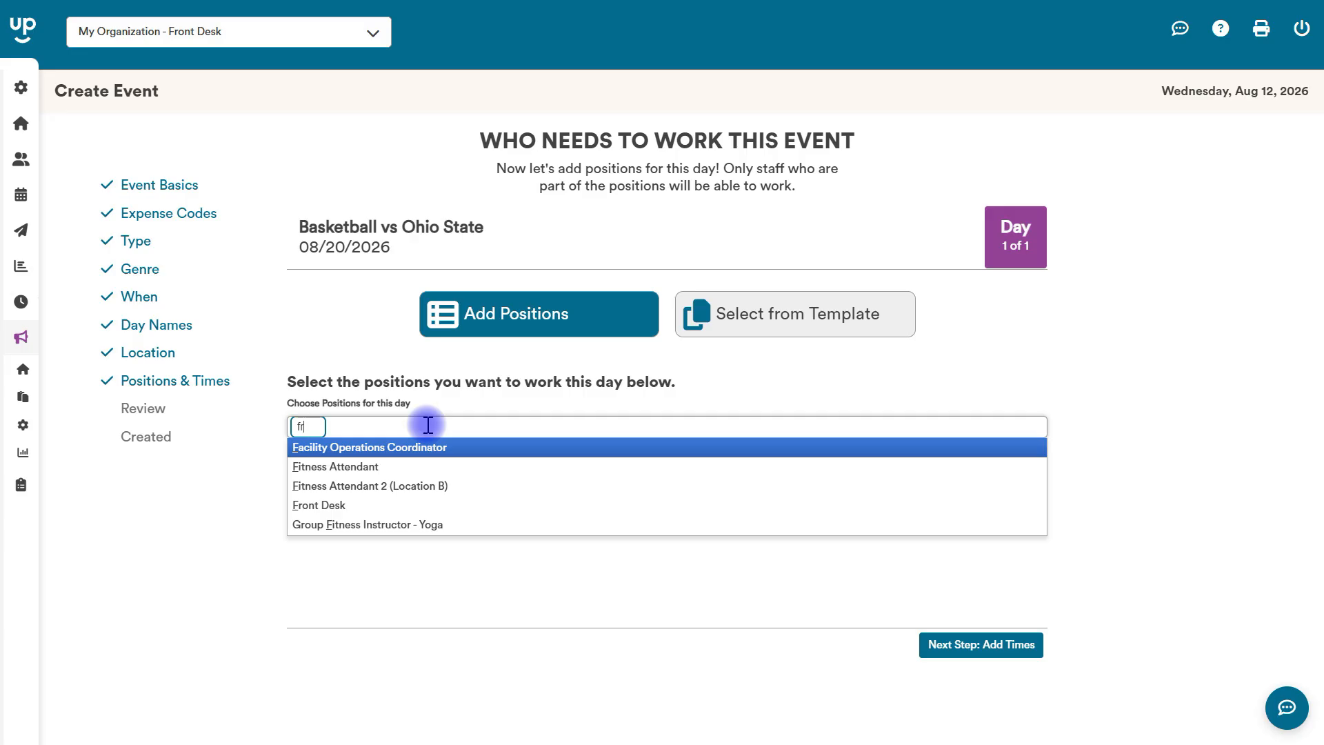
type("r")
left_click(429, 447)
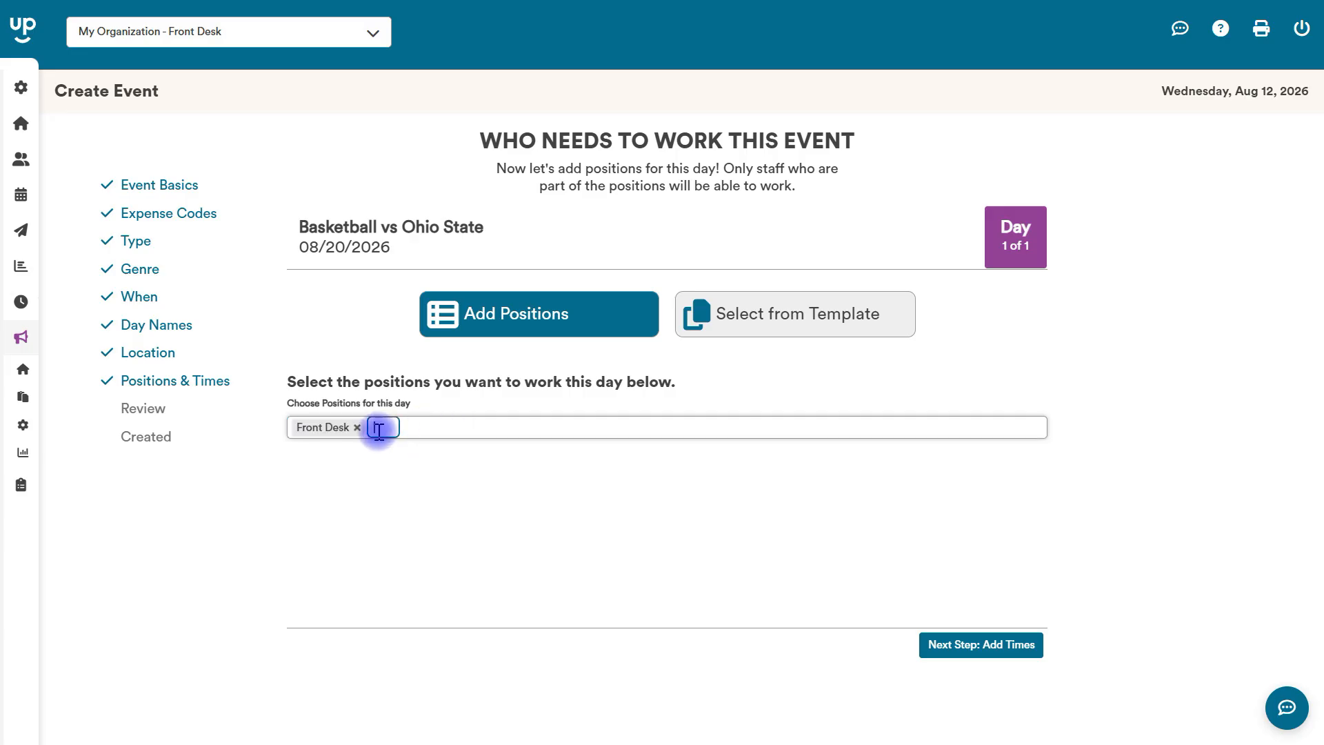
left_click(421, 432)
type("fitn")
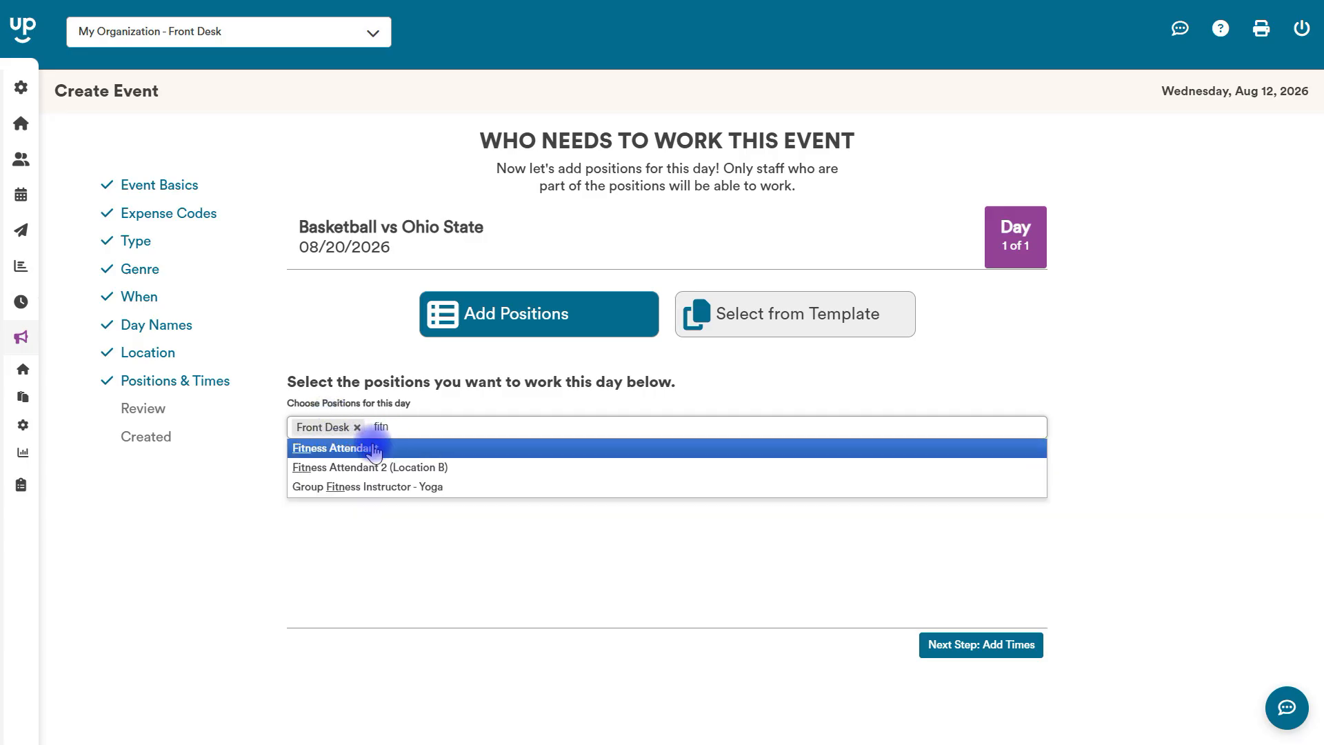
left_click(333, 448)
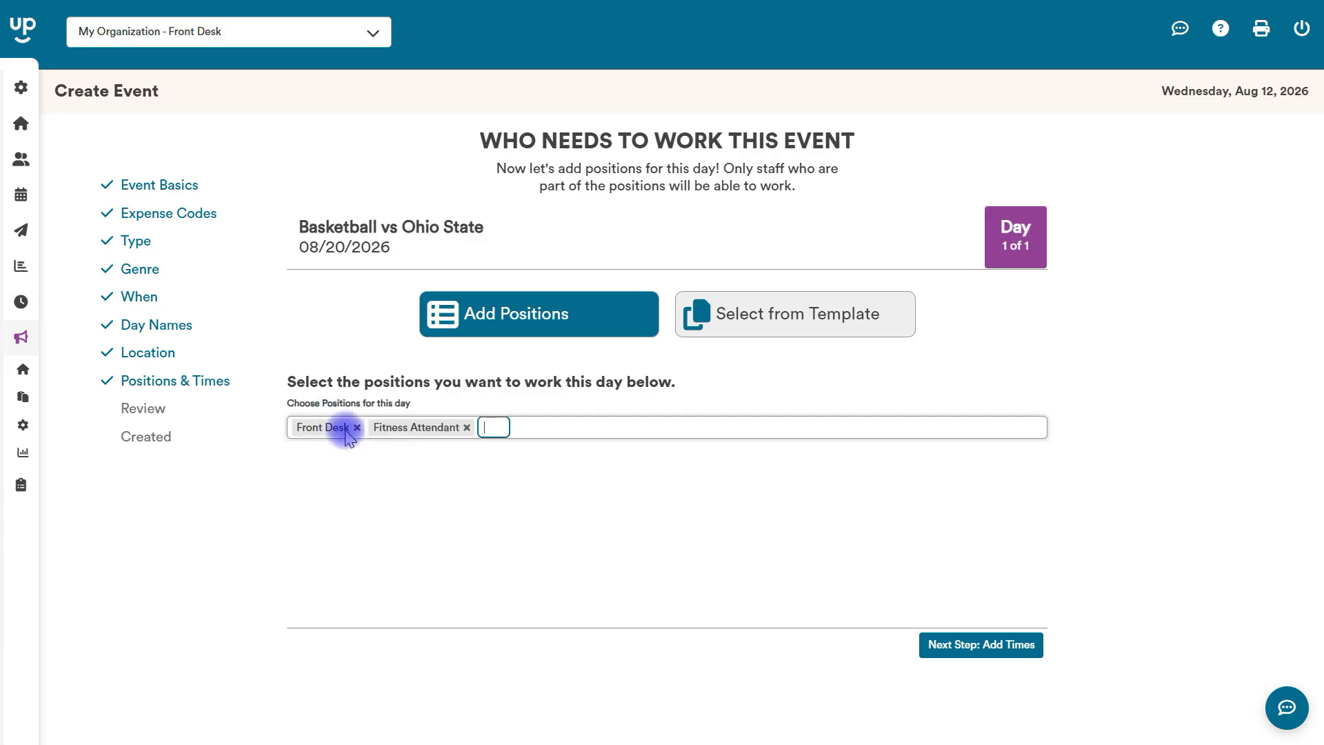
left_click(993, 651)
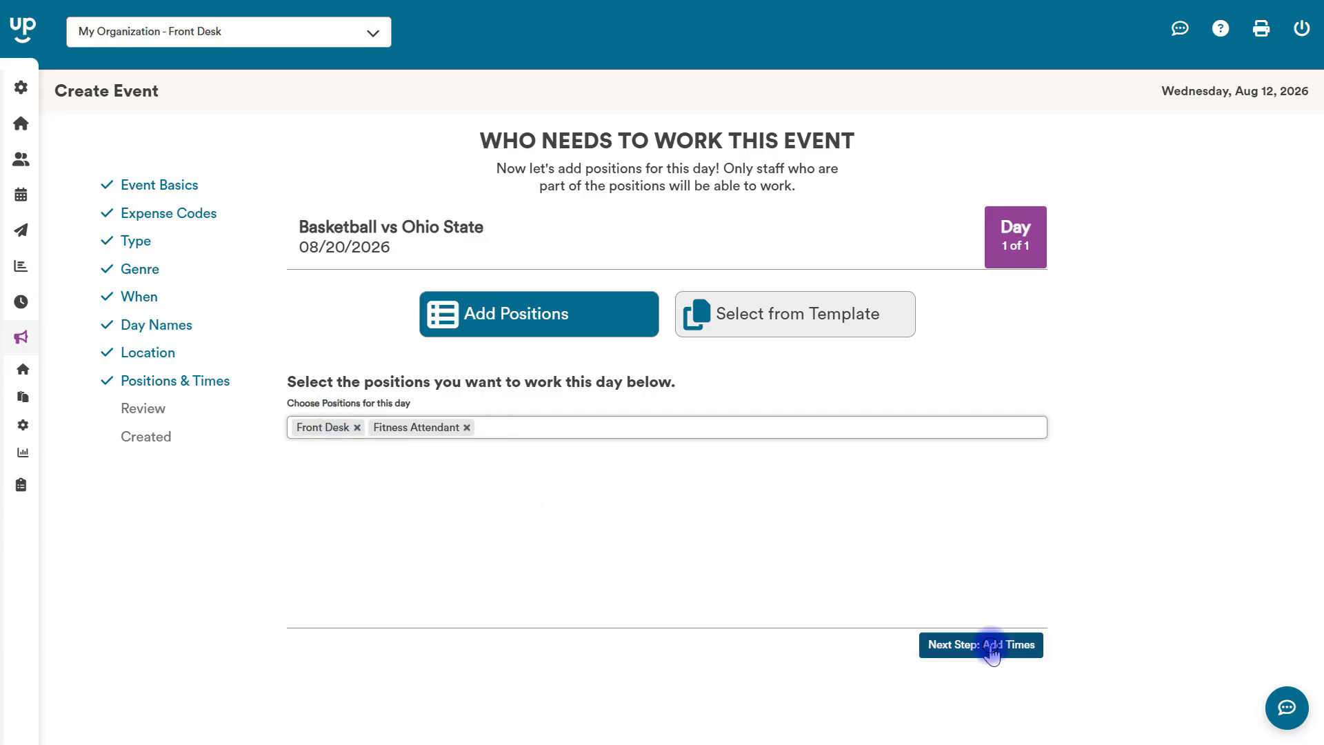
left_click(255, 420)
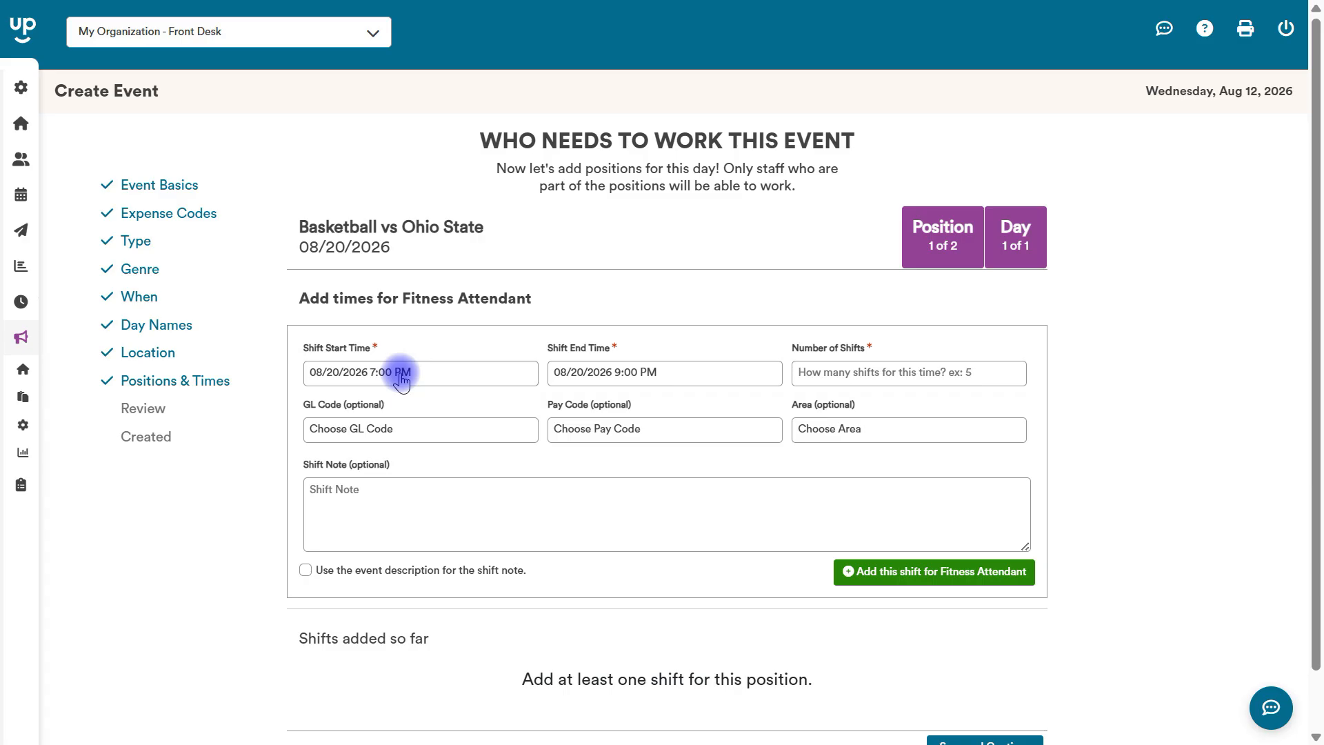
Set the Fitness Attendant shift to start at 6:15 PM and end at 9:30 PM on 08/20/2026.
left_click(402, 381)
left_click(345, 641)
type("6")
left_click(429, 634)
type("15")
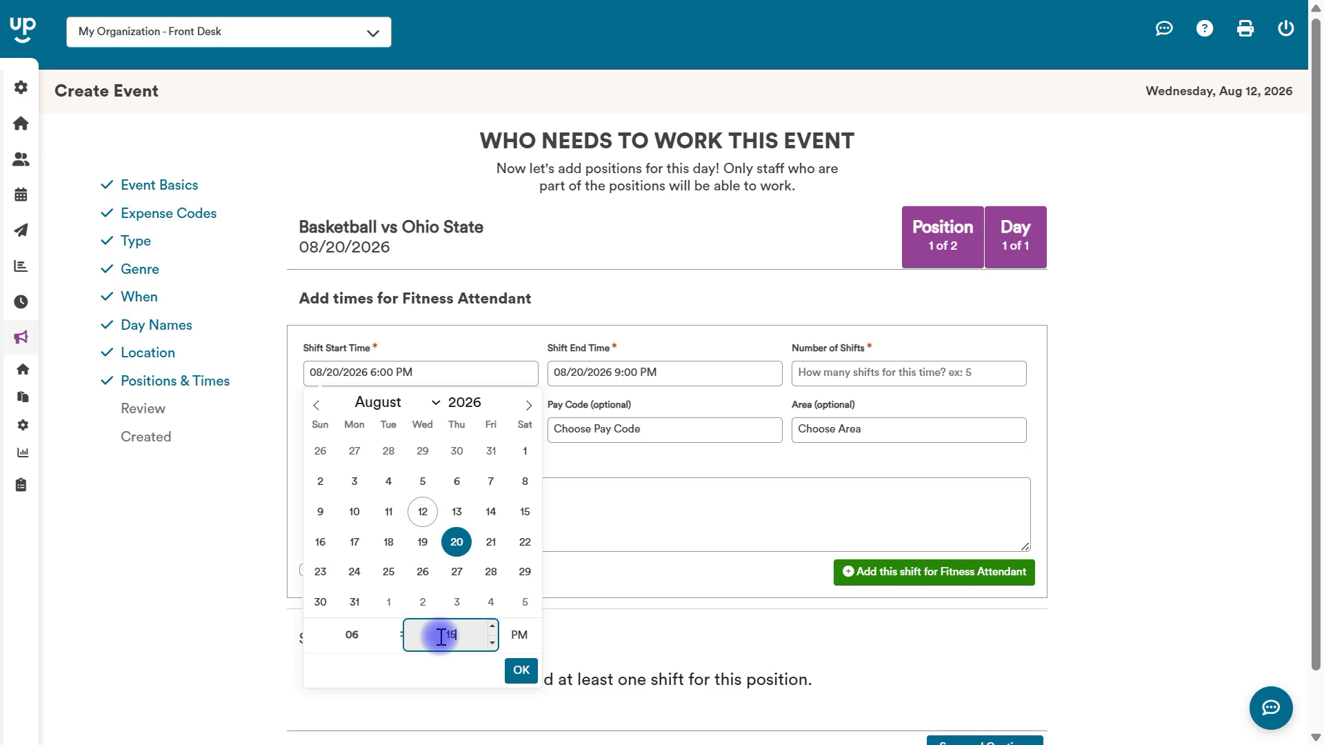
left_click(646, 372)
left_click(698, 634)
type("30")
Set the number of shifts to 4, use the event description as the shift note, and add the shift for Fitness Attendant.
left_click(874, 376)
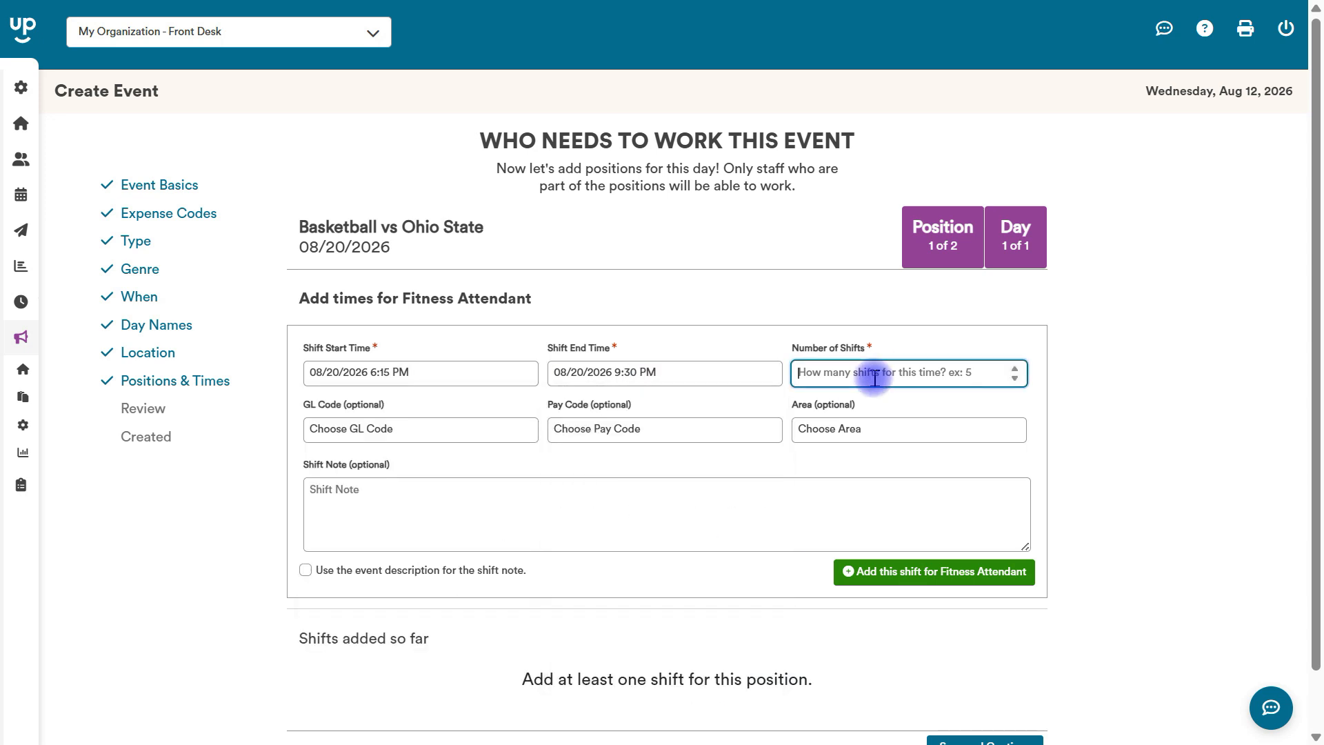
type("4")
left_click(1103, 410)
left_click(305, 571)
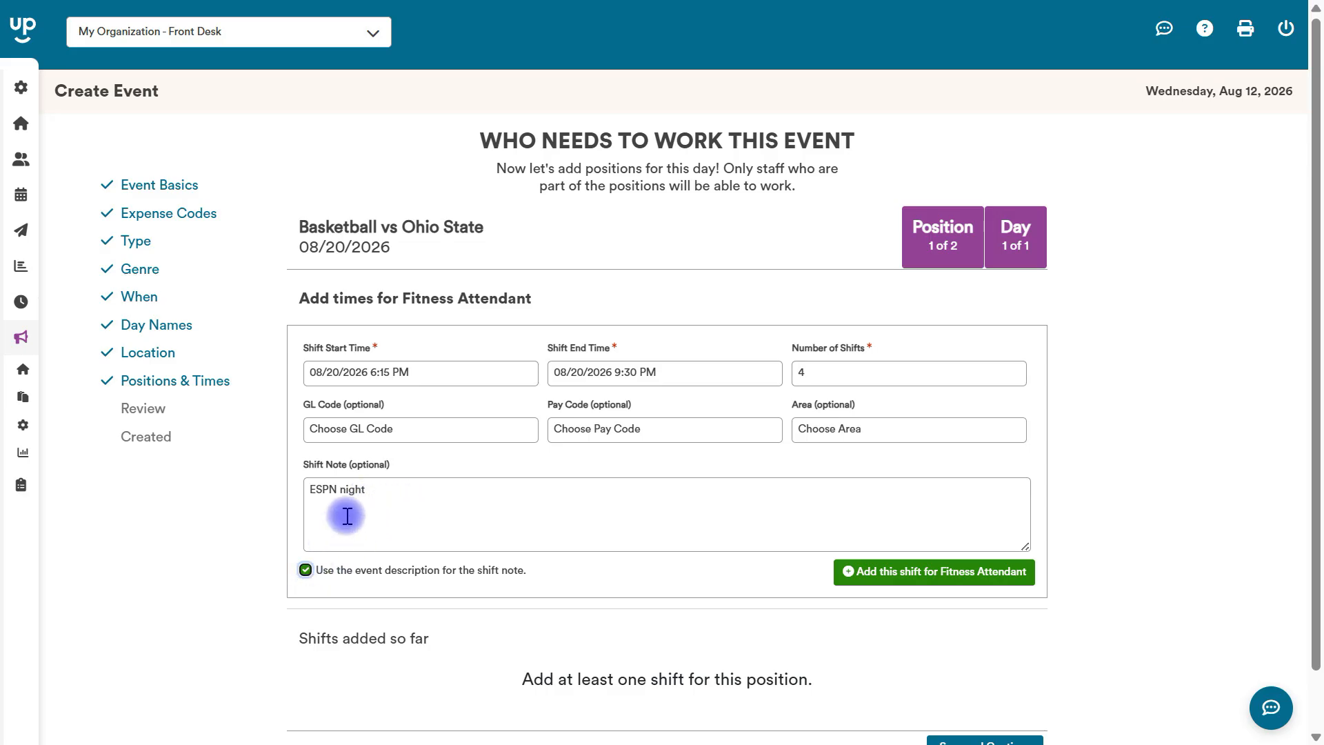
left_click(876, 572)
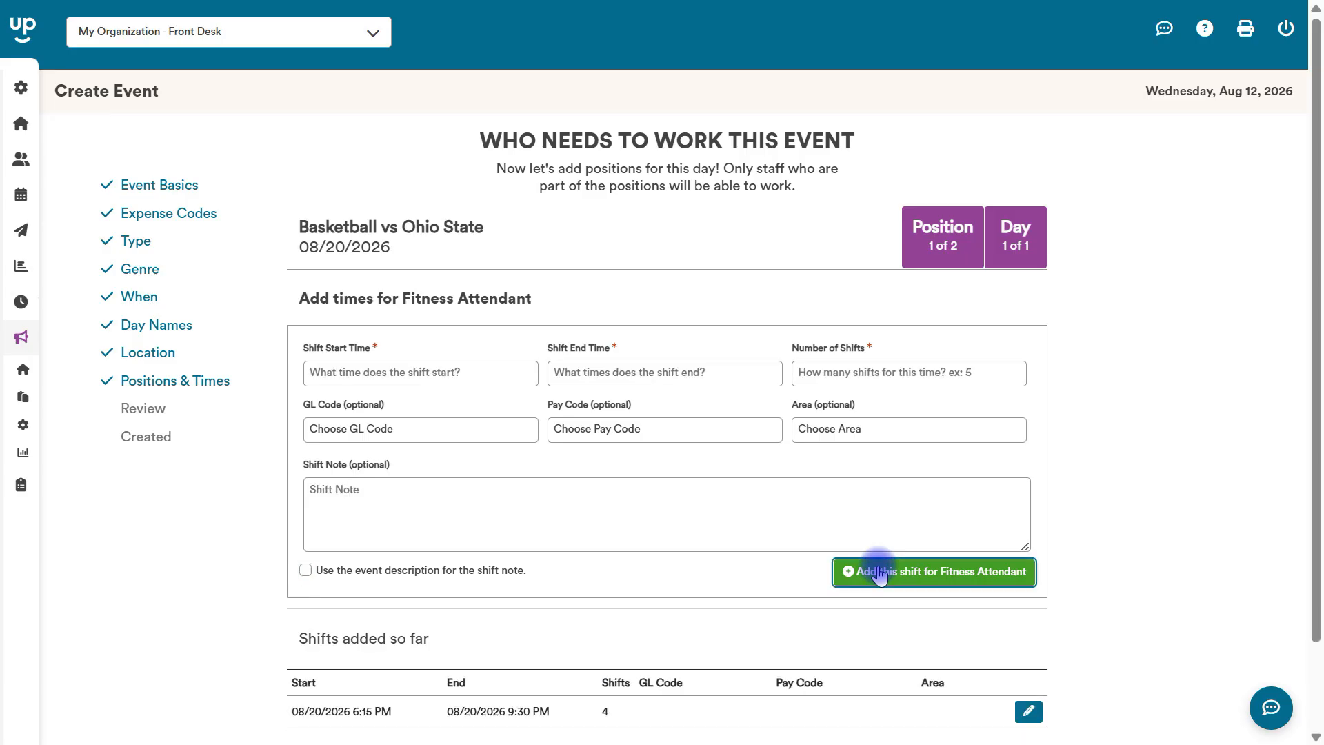
Save the Fitness Attendant shifts and continue to the Front Desk position.
left_click(599, 491)
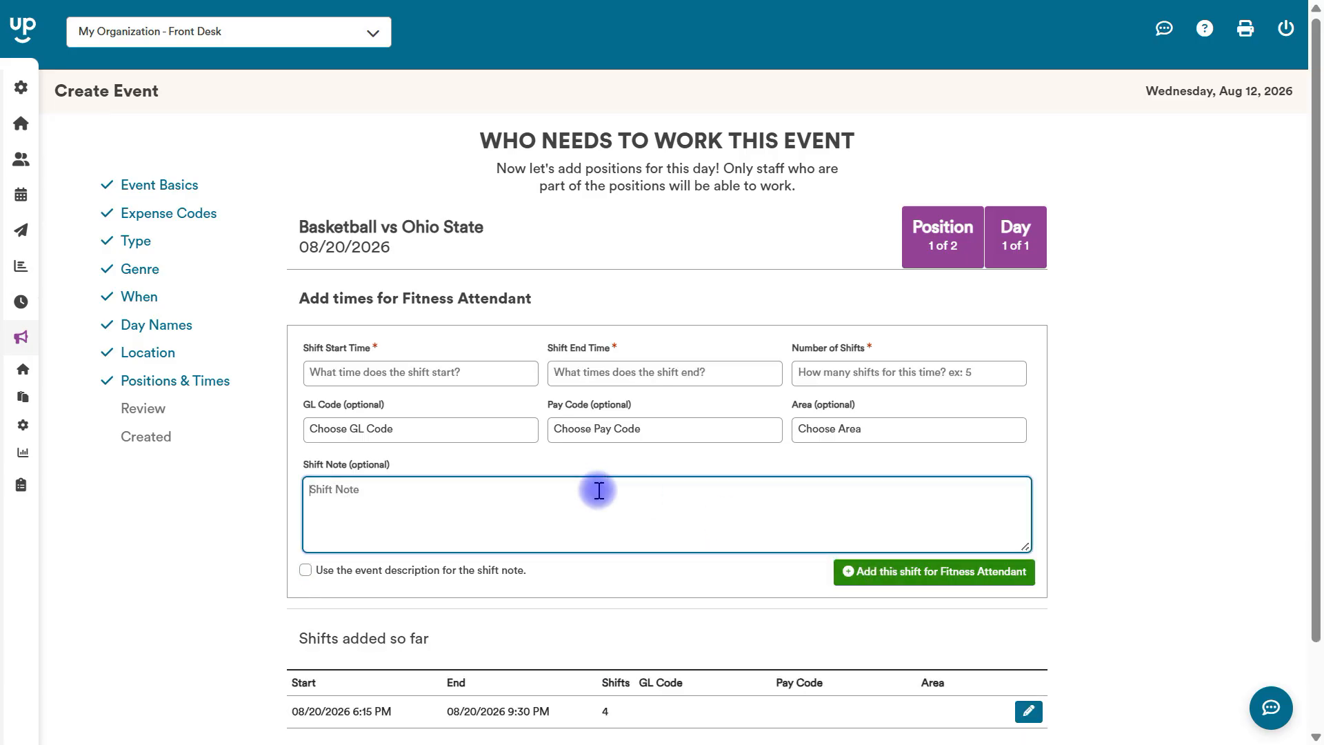
left_click_drag(1315, 540, 1313, 626)
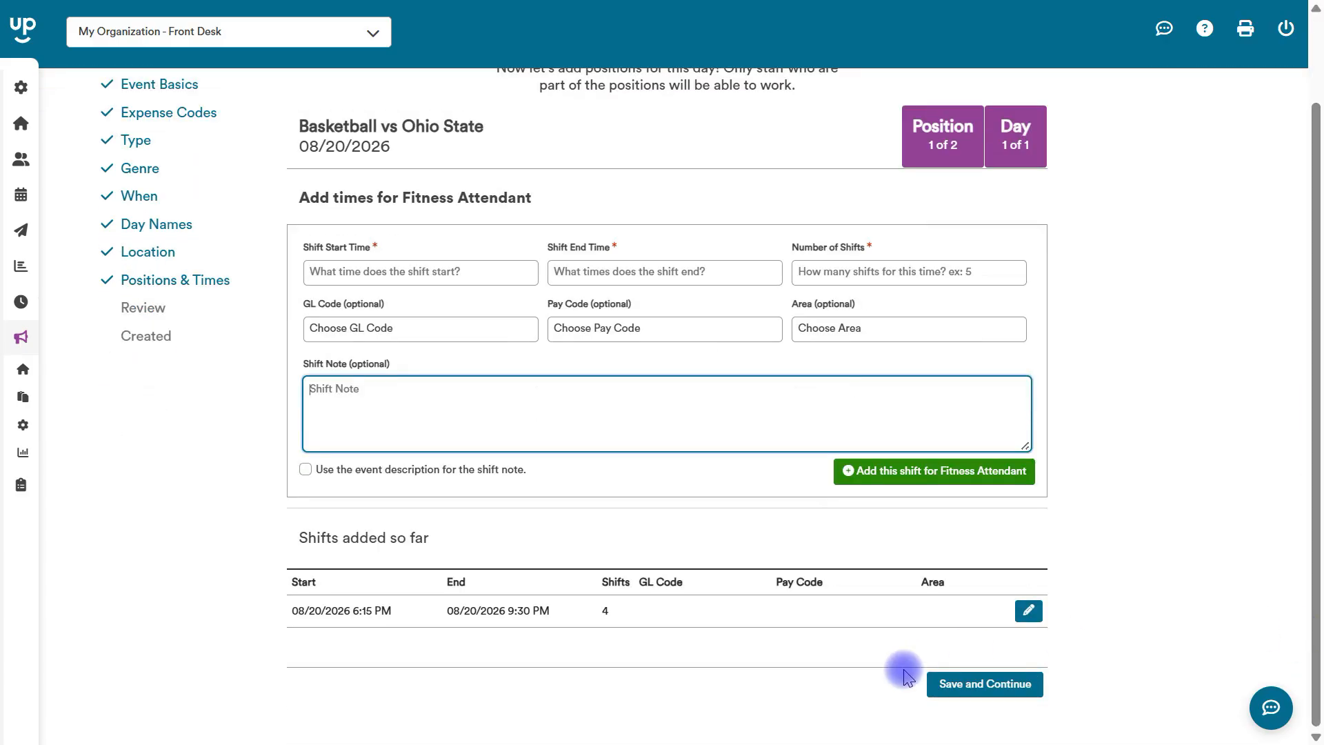
left_click(970, 686)
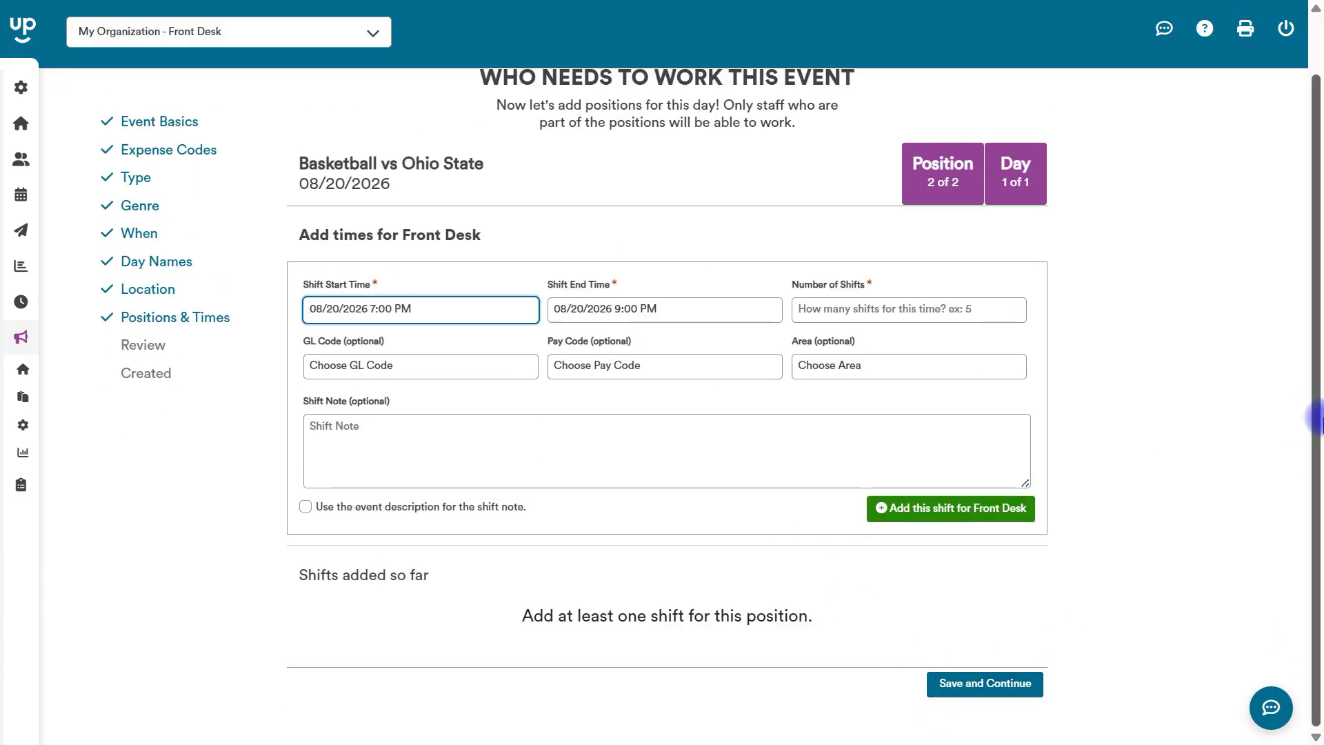
Set the Front Desk shift to start at 5:00 PM and end at 8:00 PM on 08/20/2026.
left_click_drag(1313, 407, 1312, 301)
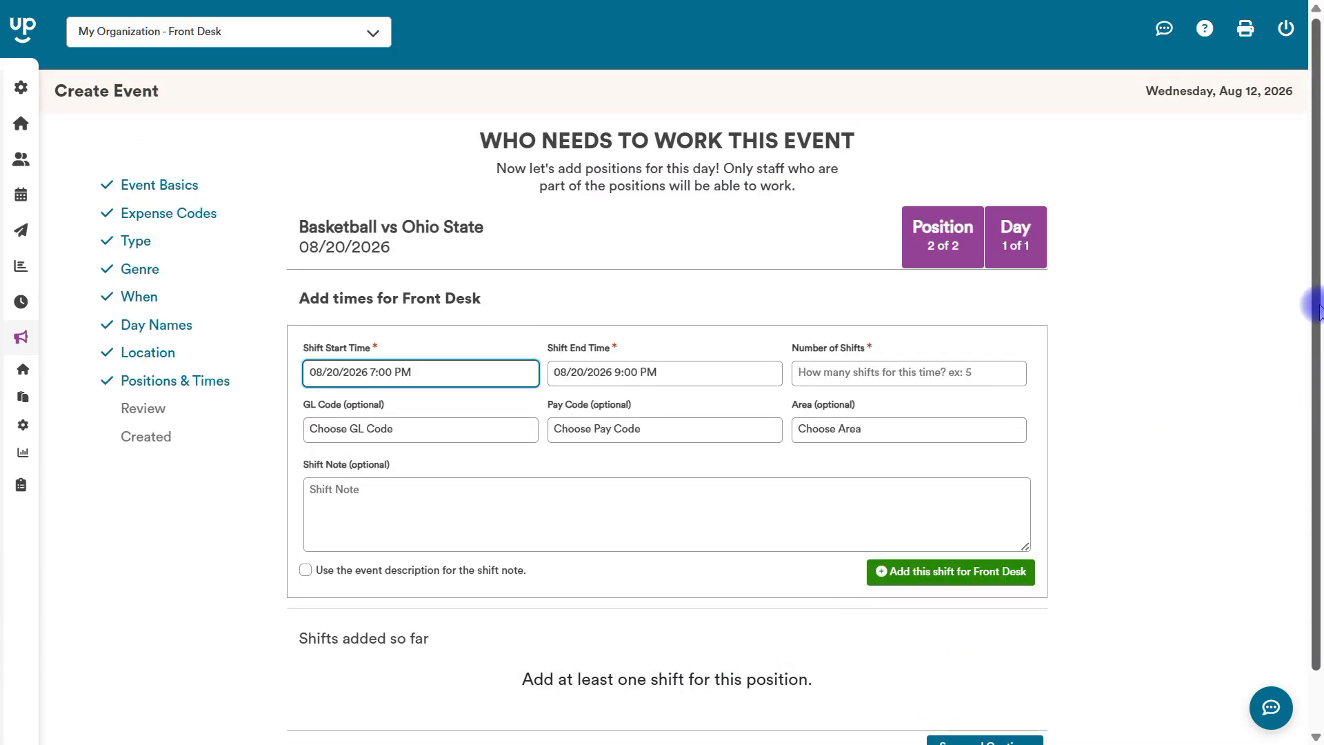
left_click(415, 372)
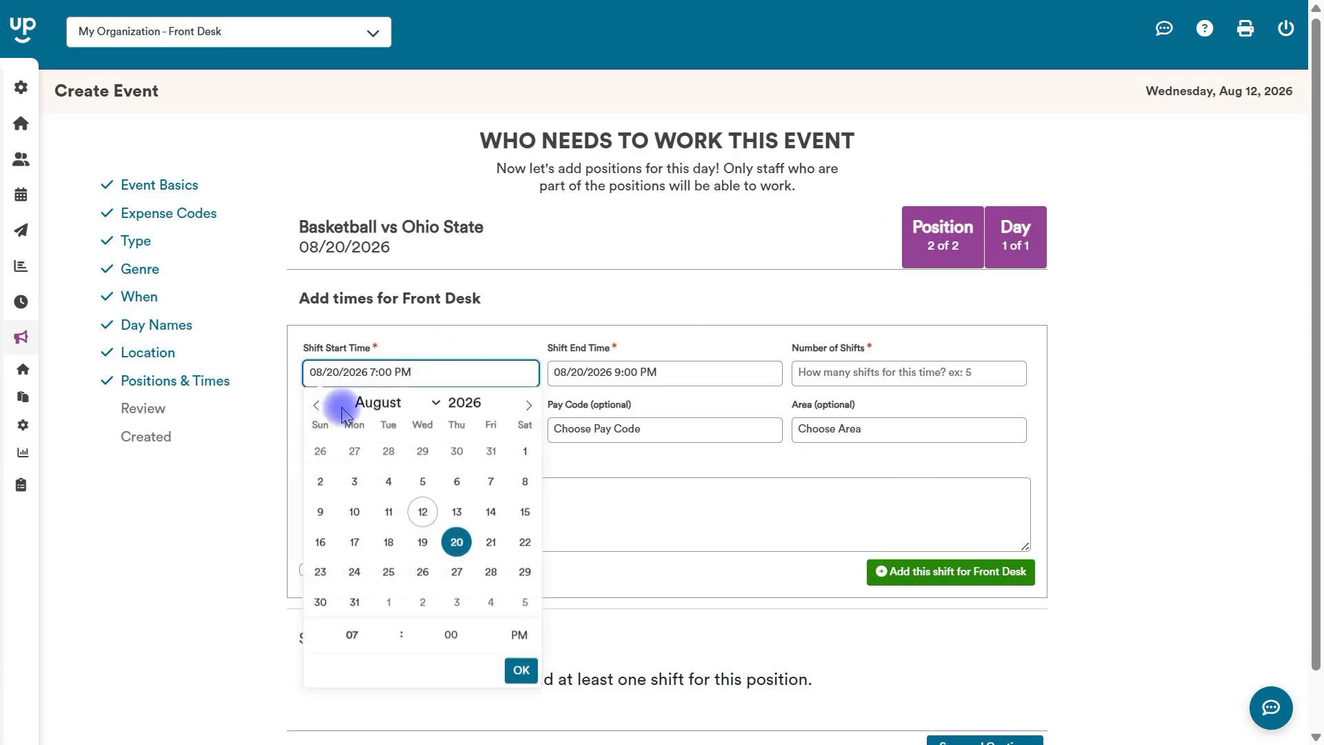
left_click(371, 637)
type("5")
left_click(621, 387)
left_click(606, 372)
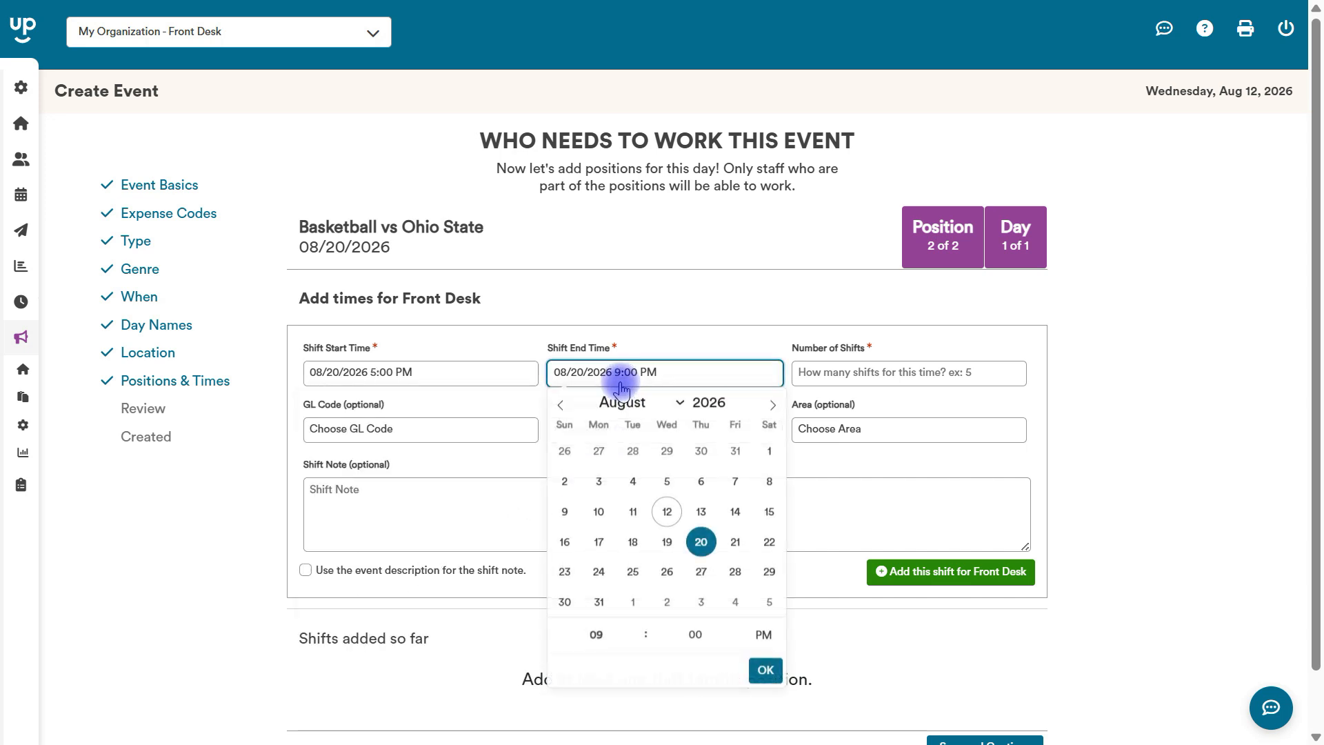
left_click(594, 634)
key("BackSpace")
type("8")
Set the number of shifts to 2, use the event description as the shift note, and add the shift for Front Desk.
left_click(876, 372)
type("2")
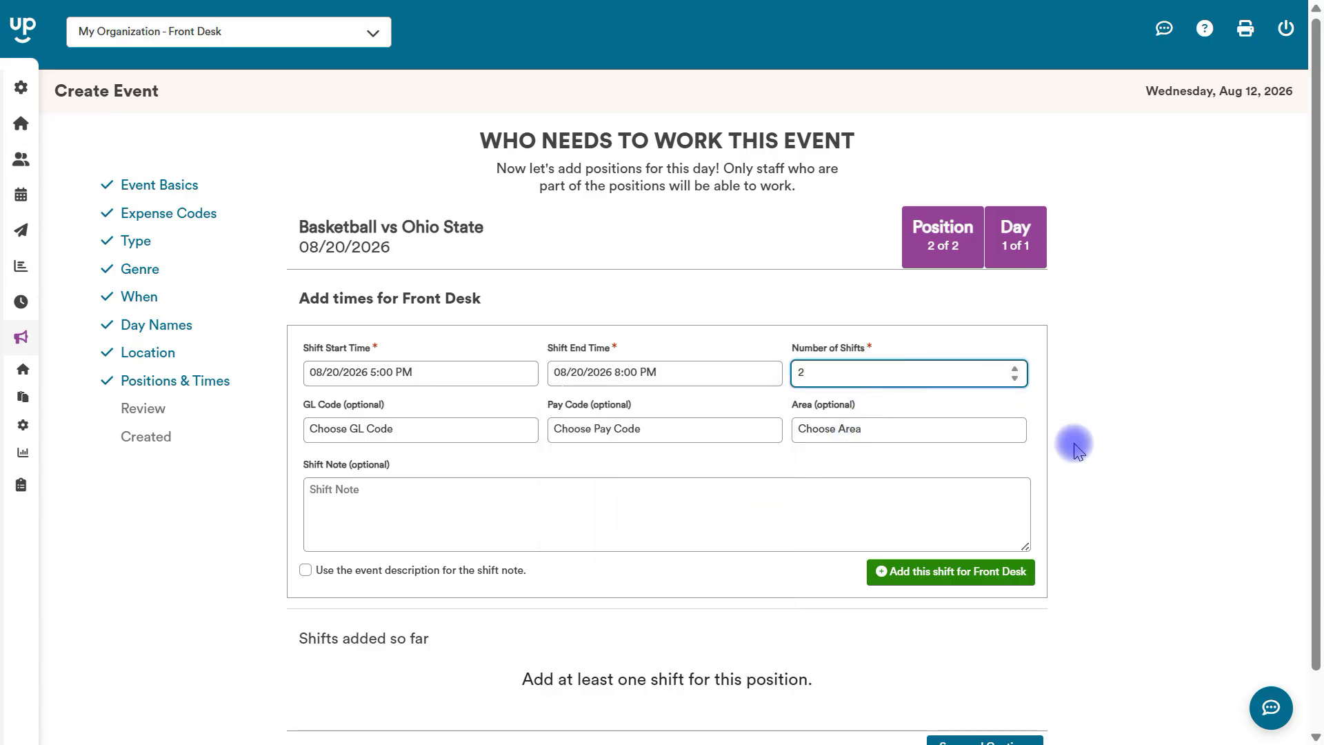
left_click(305, 569)
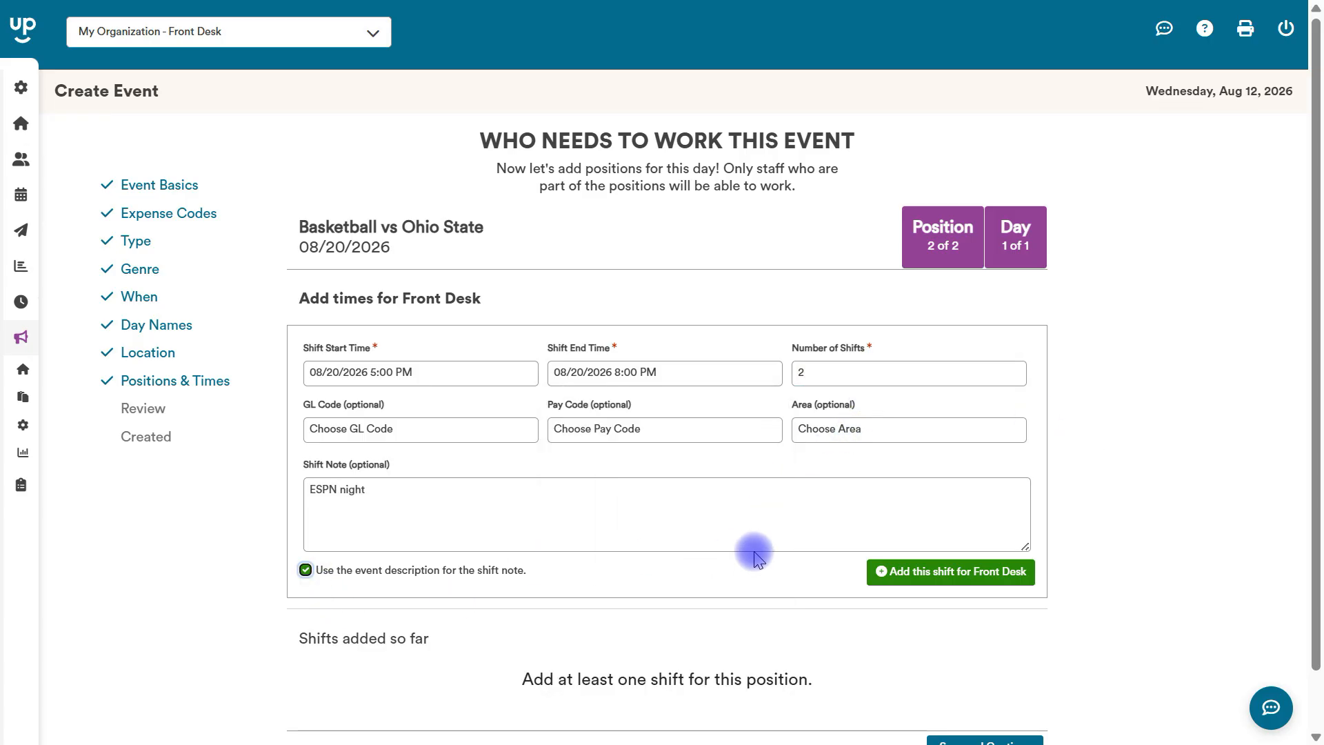
left_click(908, 586)
Set a second Front Desk shift to start at 8:00 PM and end at 11:00 PM on 08/20/2026.
left_click(431, 372)
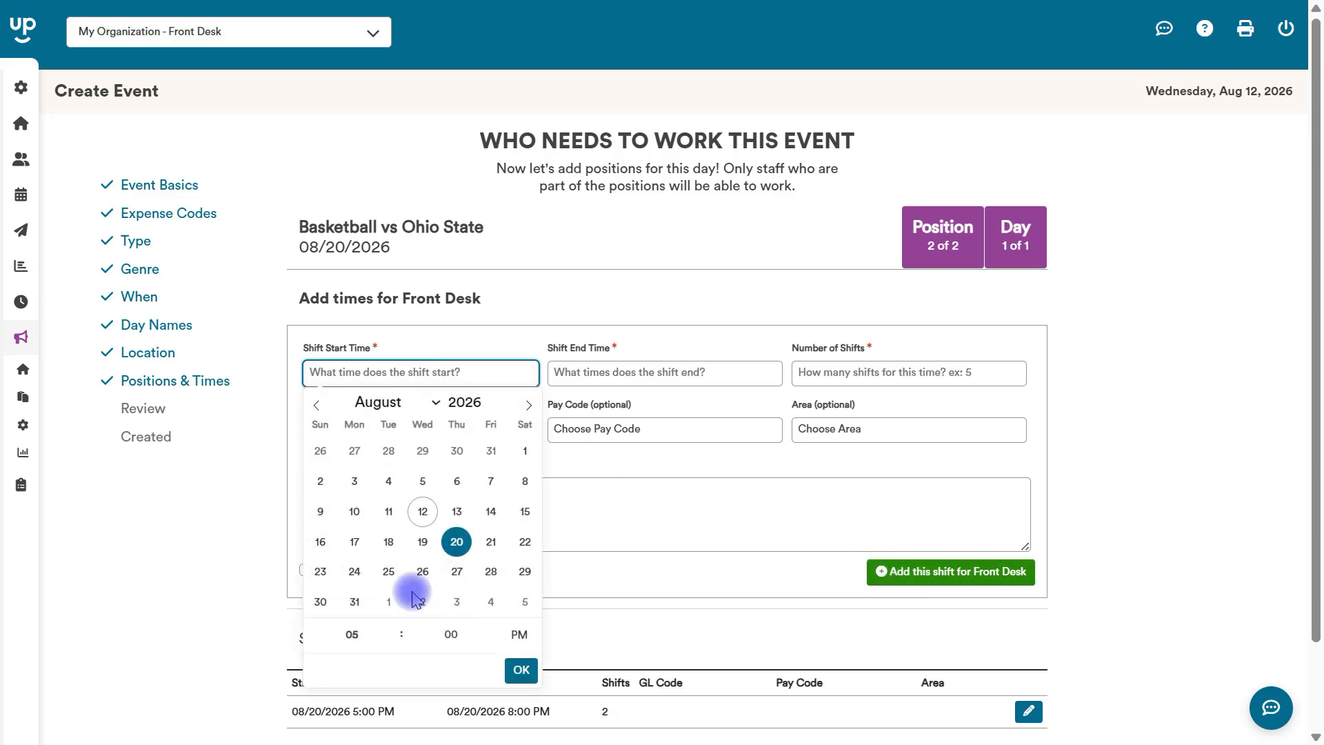
left_click(351, 634)
type("8")
left_click(644, 366)
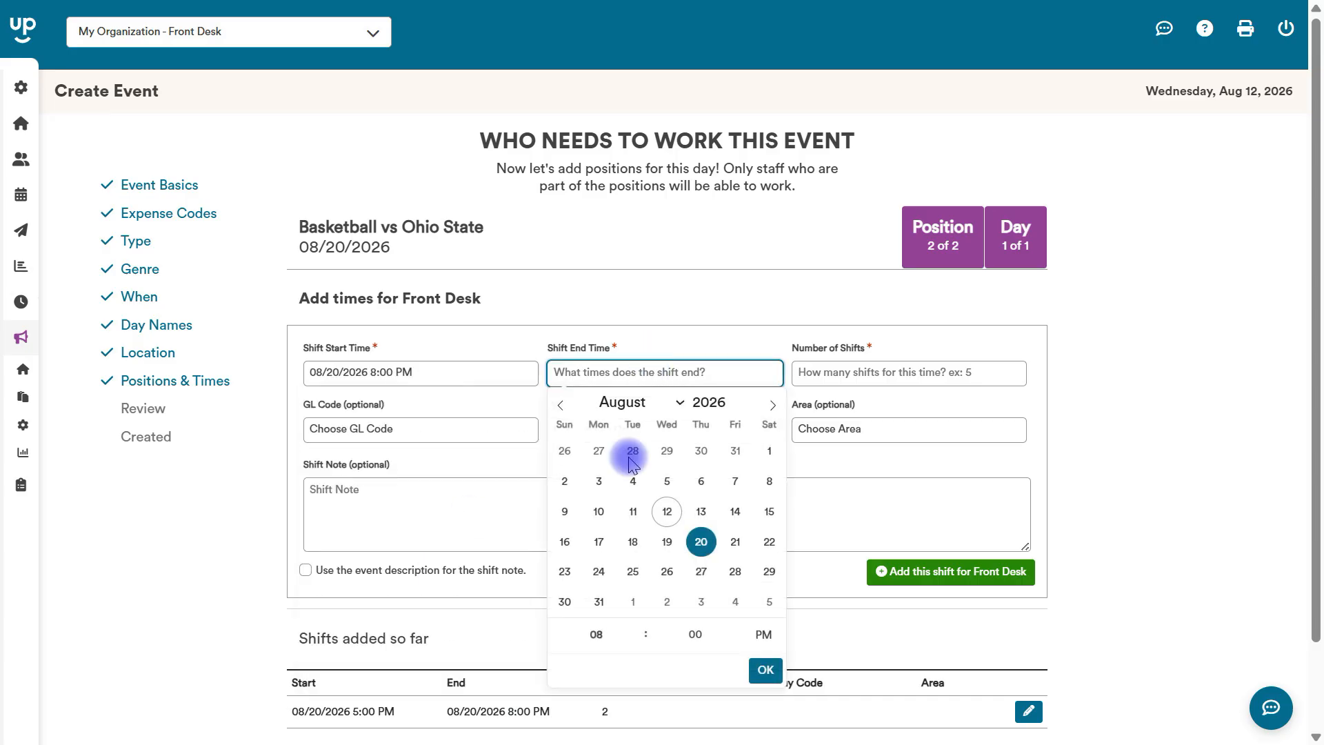
left_click(596, 635)
type("11")
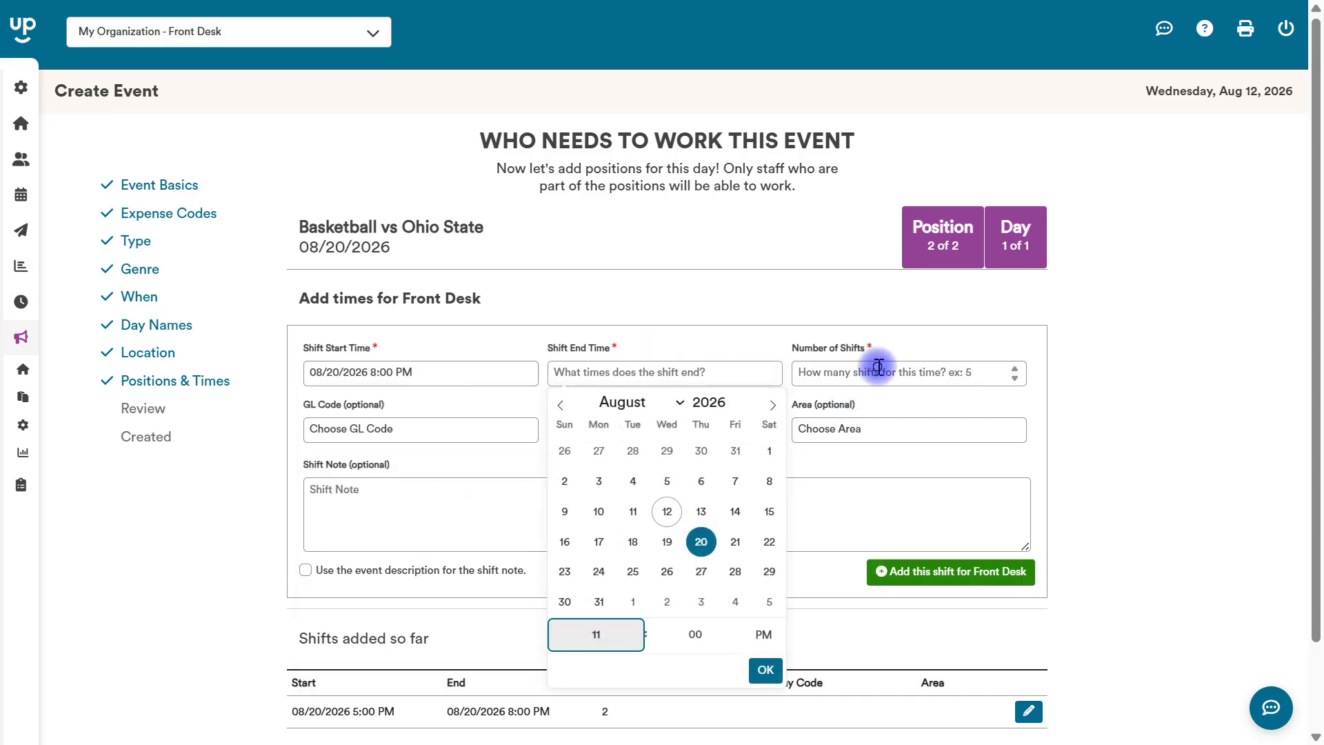
Add the second Front Desk shift time with 2 shifts, and save the position to continue to the review.
left_click(877, 366)
type("2")
left_click(980, 574)
scroll(517, 635, "down", 2)
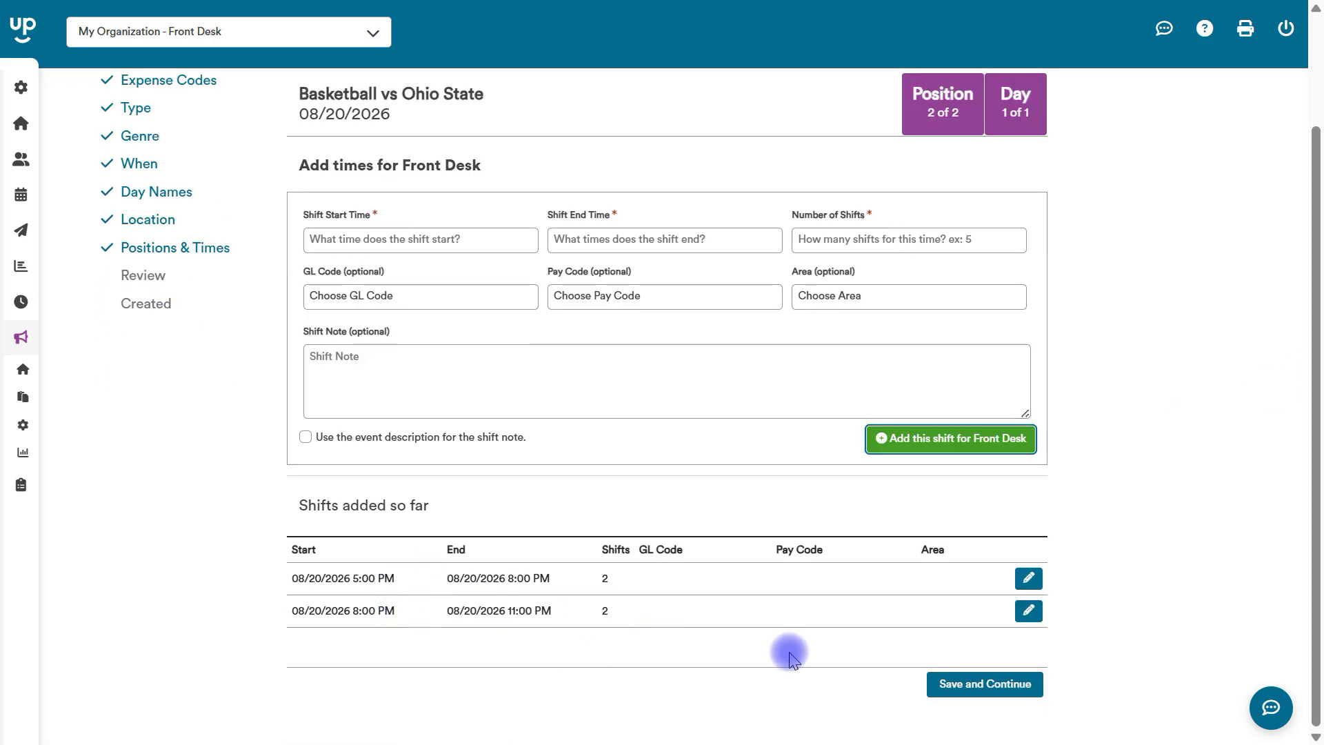
left_click(975, 683)
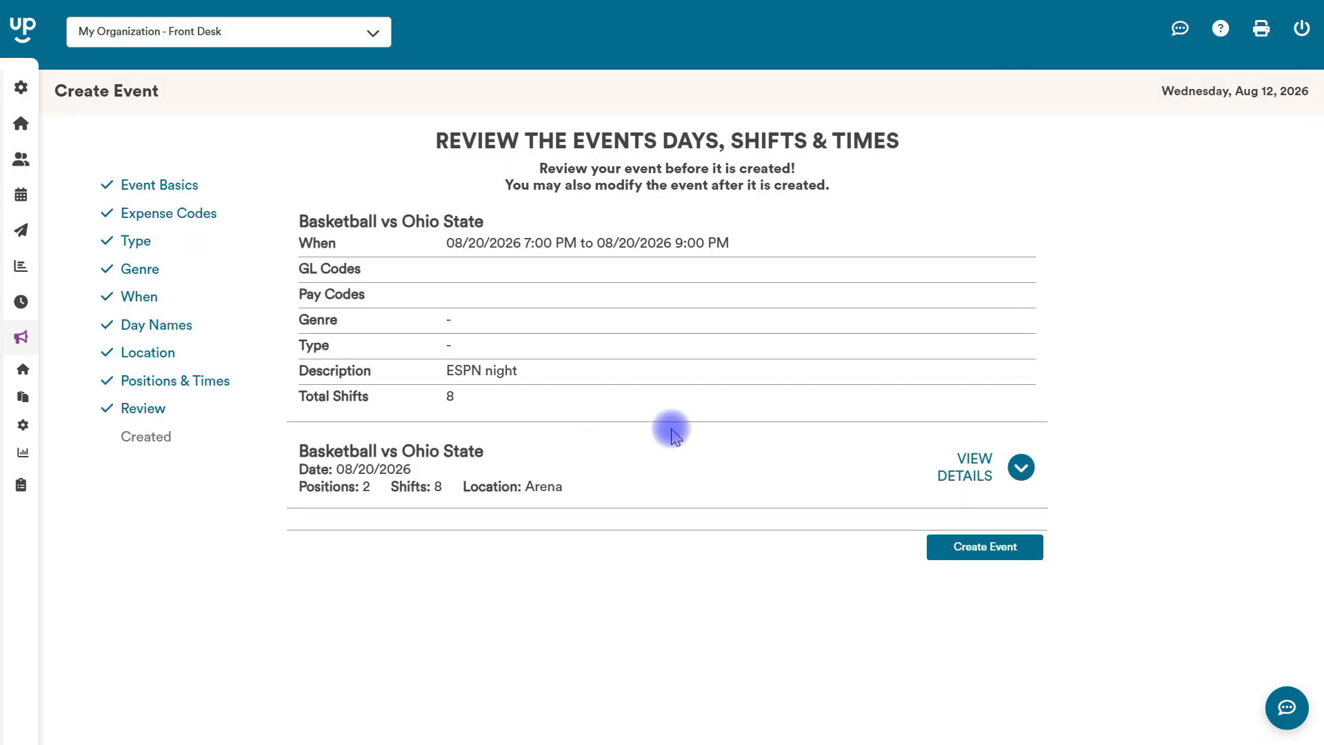
Expand the event day's details to review its positions and shift times, and create the event.
left_click(1012, 473)
scroll(1310, 531, "down", 2)
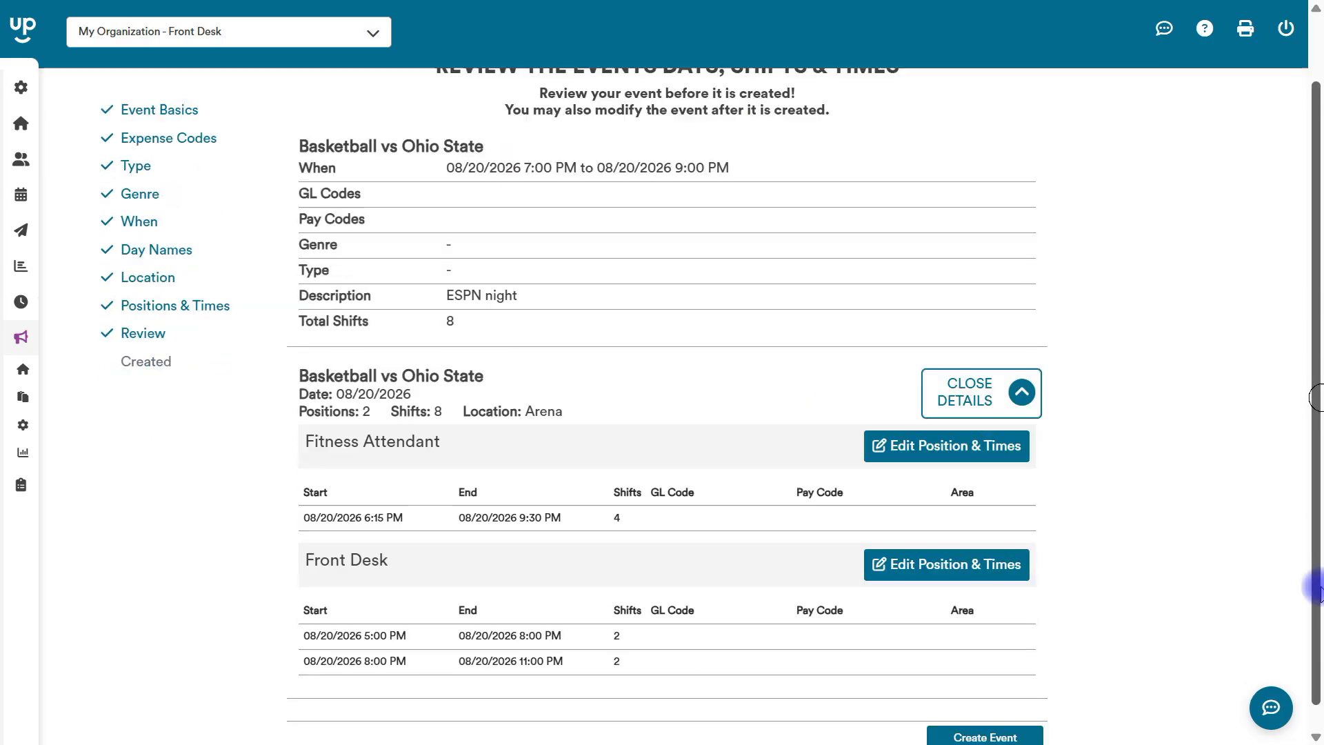
left_click(984, 713)
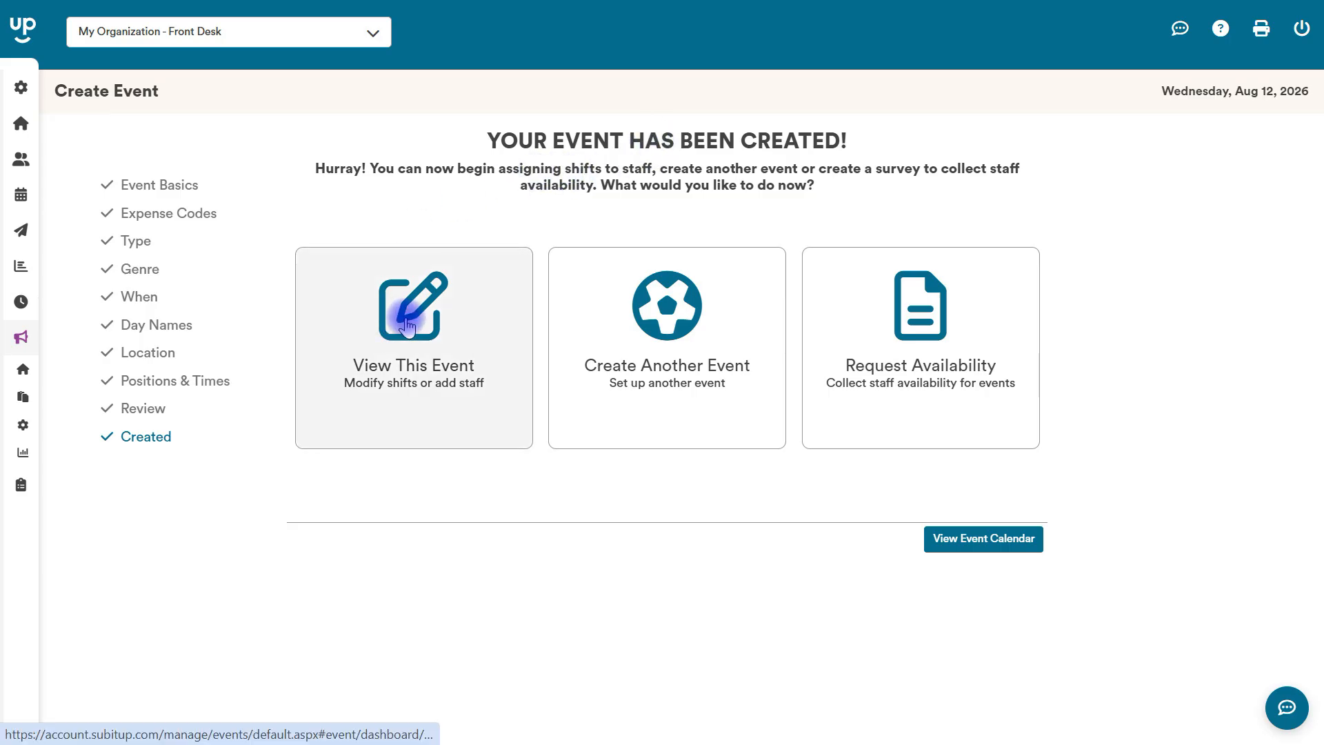
Open the event calendar and select the Basketball vs Ohio State event on August 20.
left_click(961, 538)
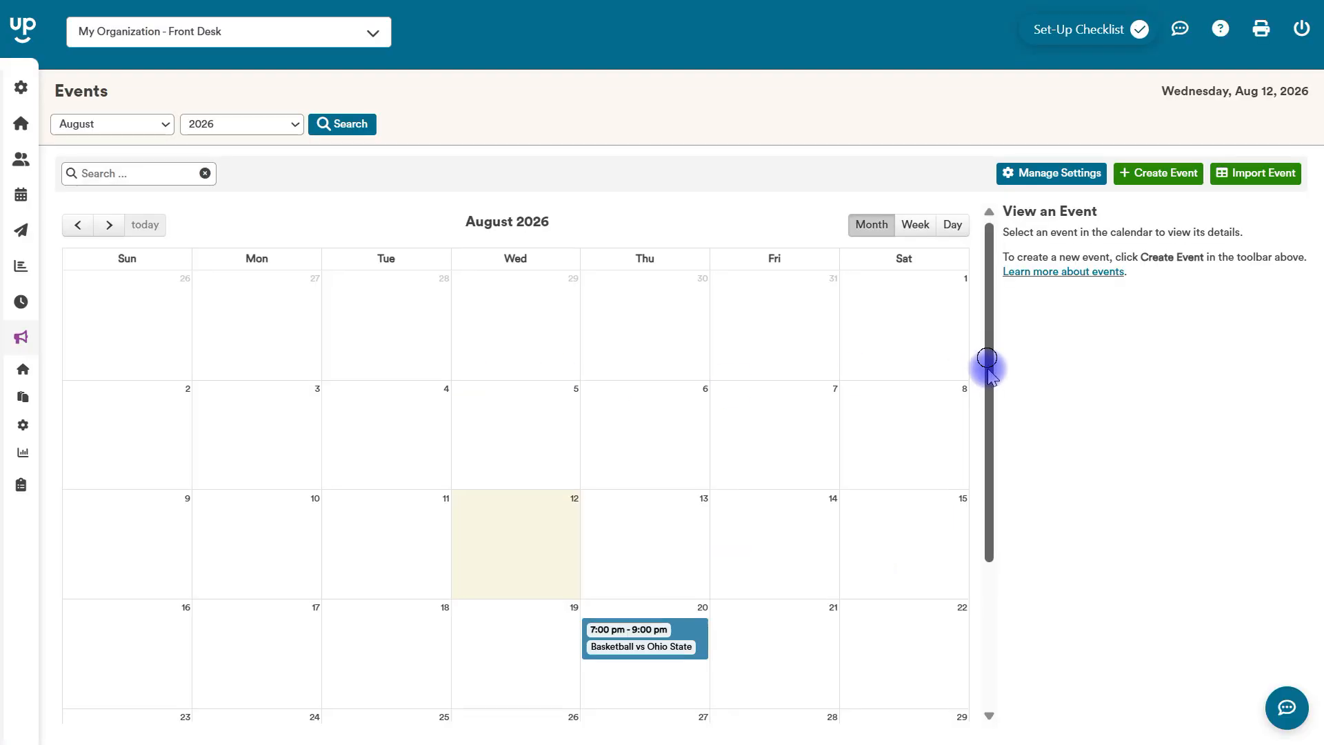
left_click_drag(988, 359, 987, 499)
left_click(624, 427)
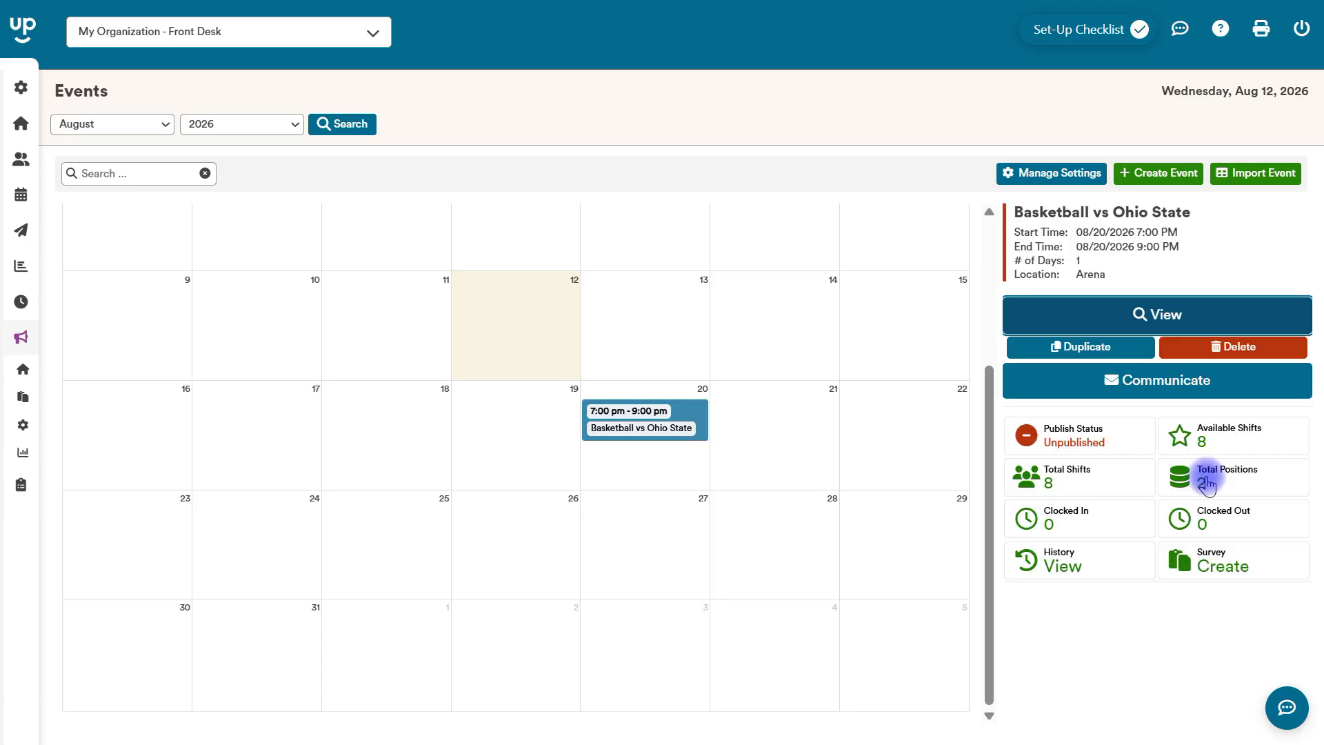
Examine the event's available shifts sorted by start time, and close the staff list.
left_click(1228, 440)
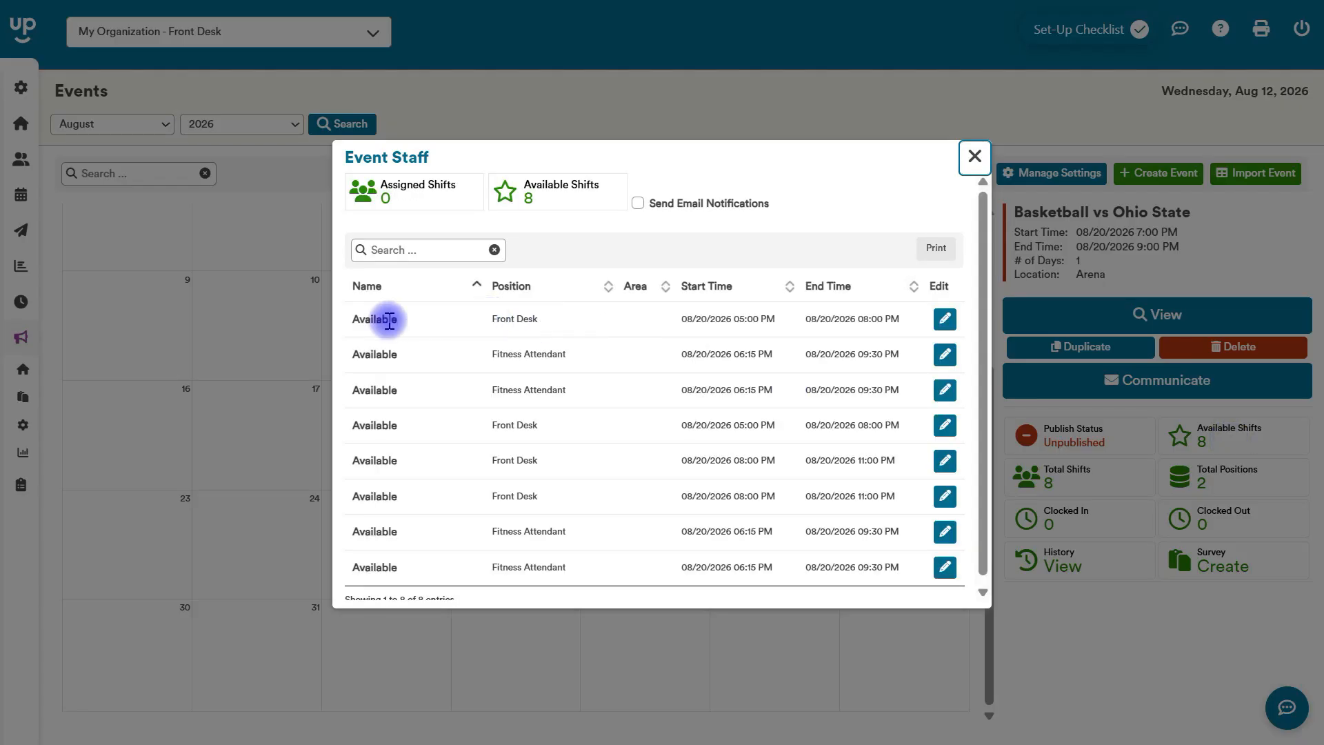
left_click(717, 290)
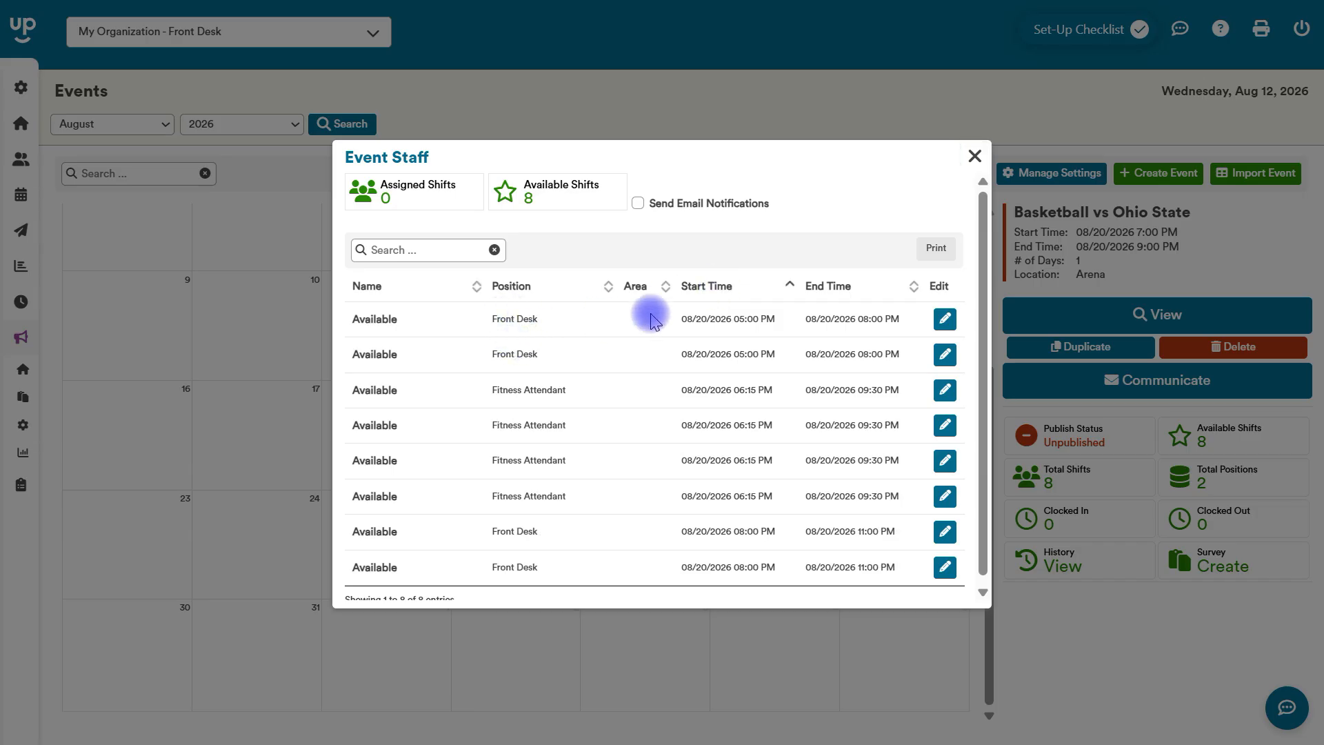
left_click(973, 158)
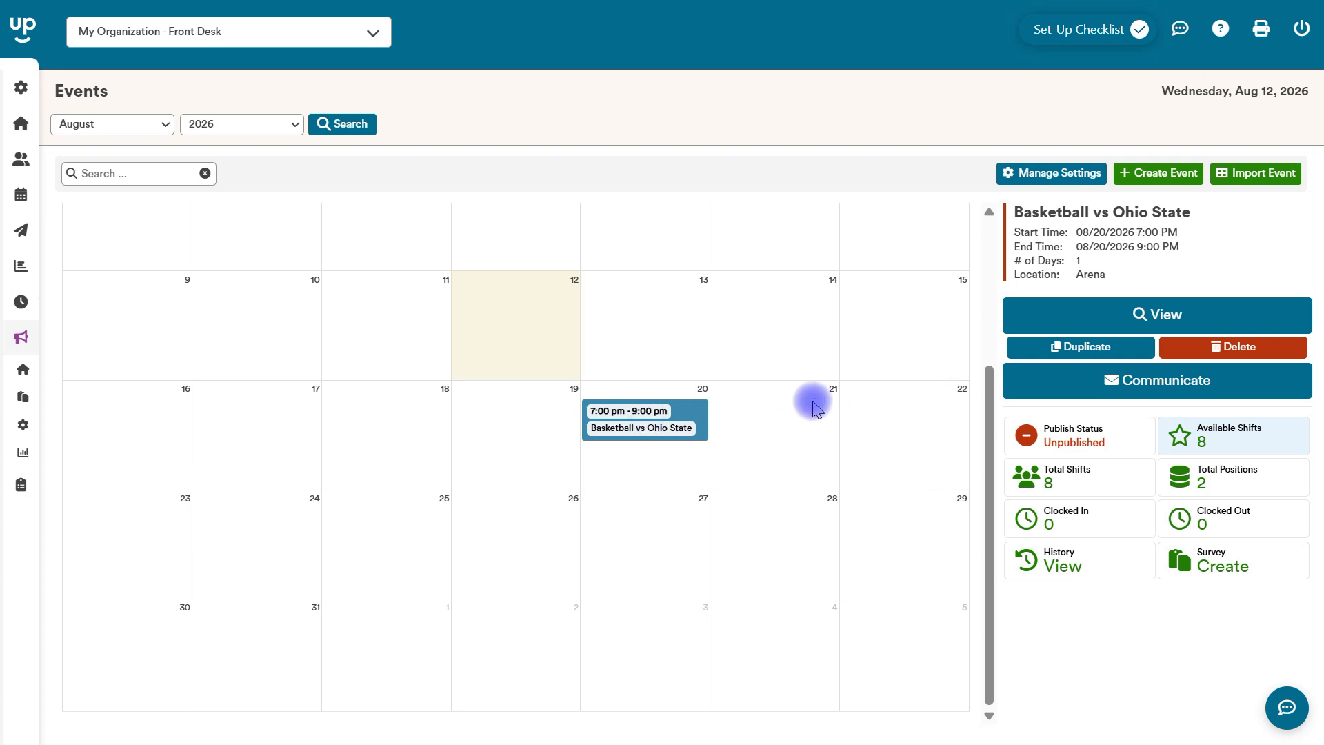
Start duplicating the Basketball vs Ohio State event and title the copy "Basketball vs Penn State".
left_click(1053, 346)
left_click(674, 333)
key("BackSpace")
key("BackSpace")
key("BackSpace")
key("BackSpace")
key("BackSpace")
key("BackSpace")
key("BackSpace")
key("BackSpace")
key("BackSpace")
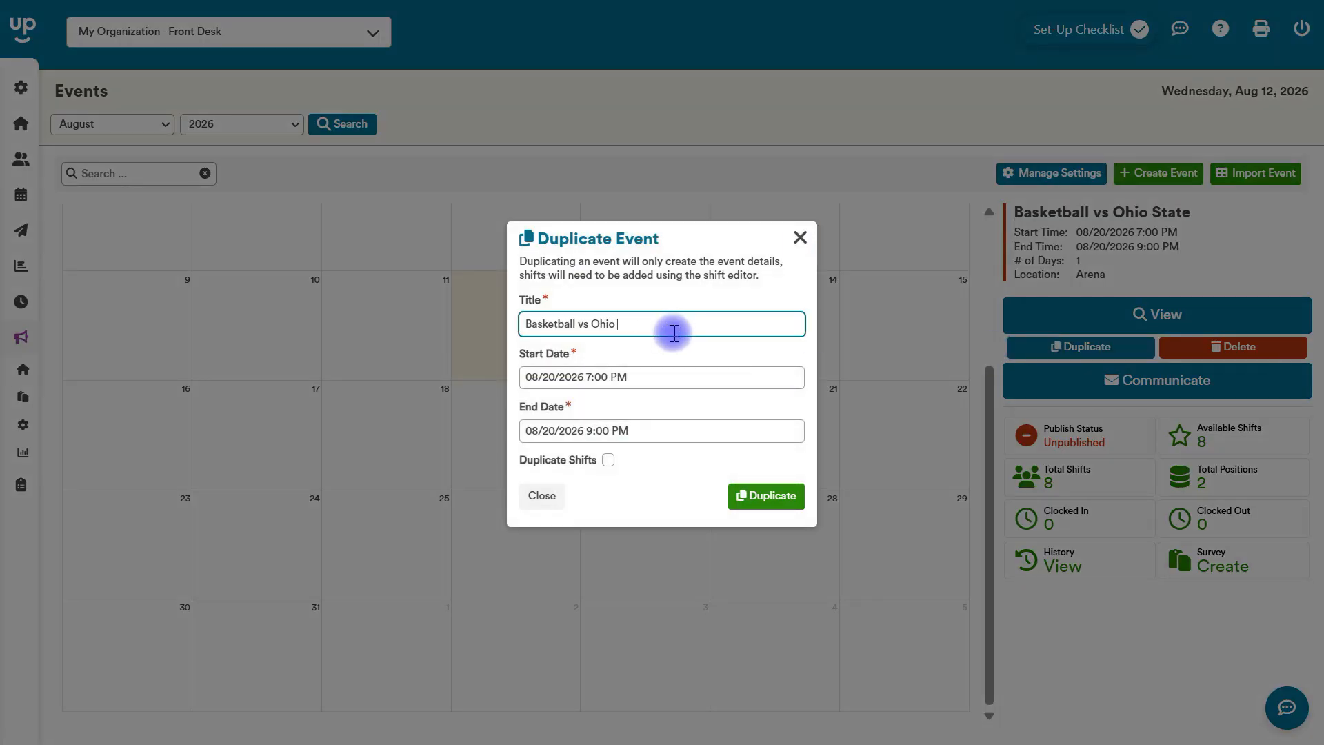
type("Penn State")
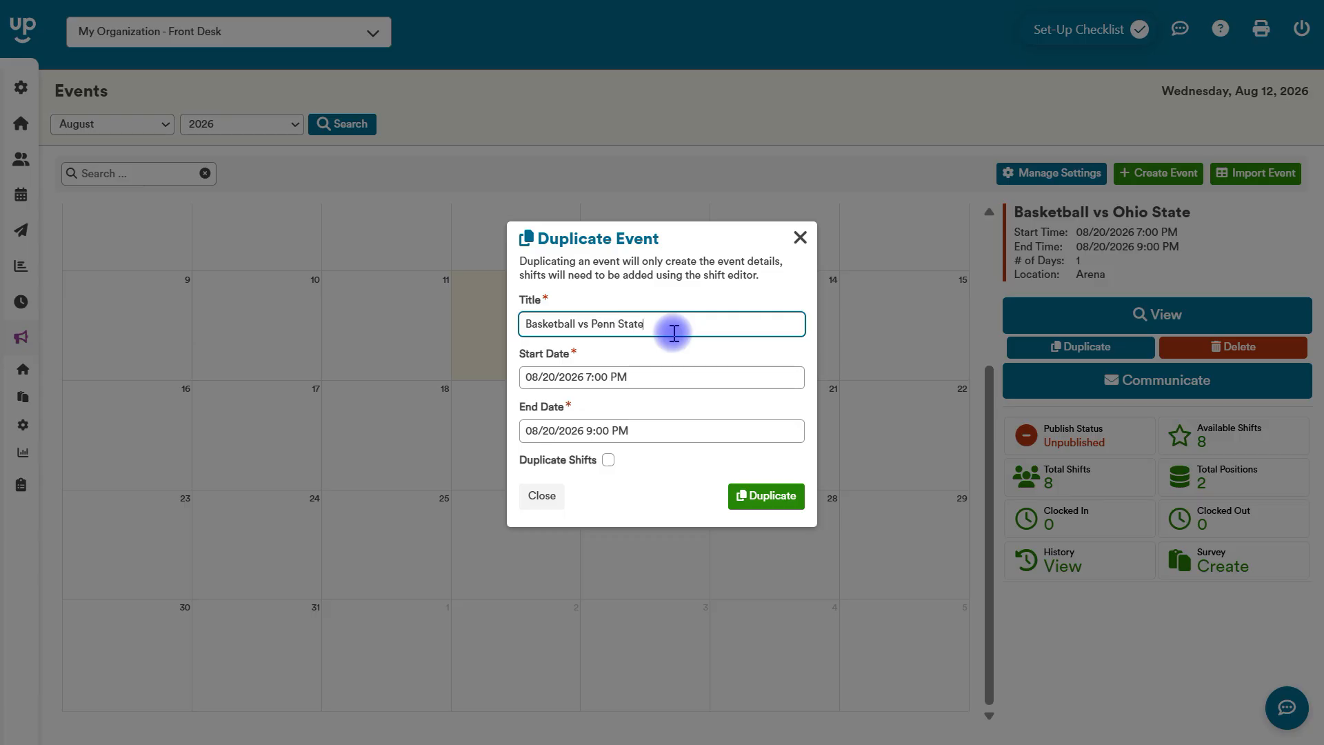
Set the duplicate's start date and end date to 08/27/2026, from 7:00 PM to 9:00 PM.
left_click(611, 376)
left_click(665, 574)
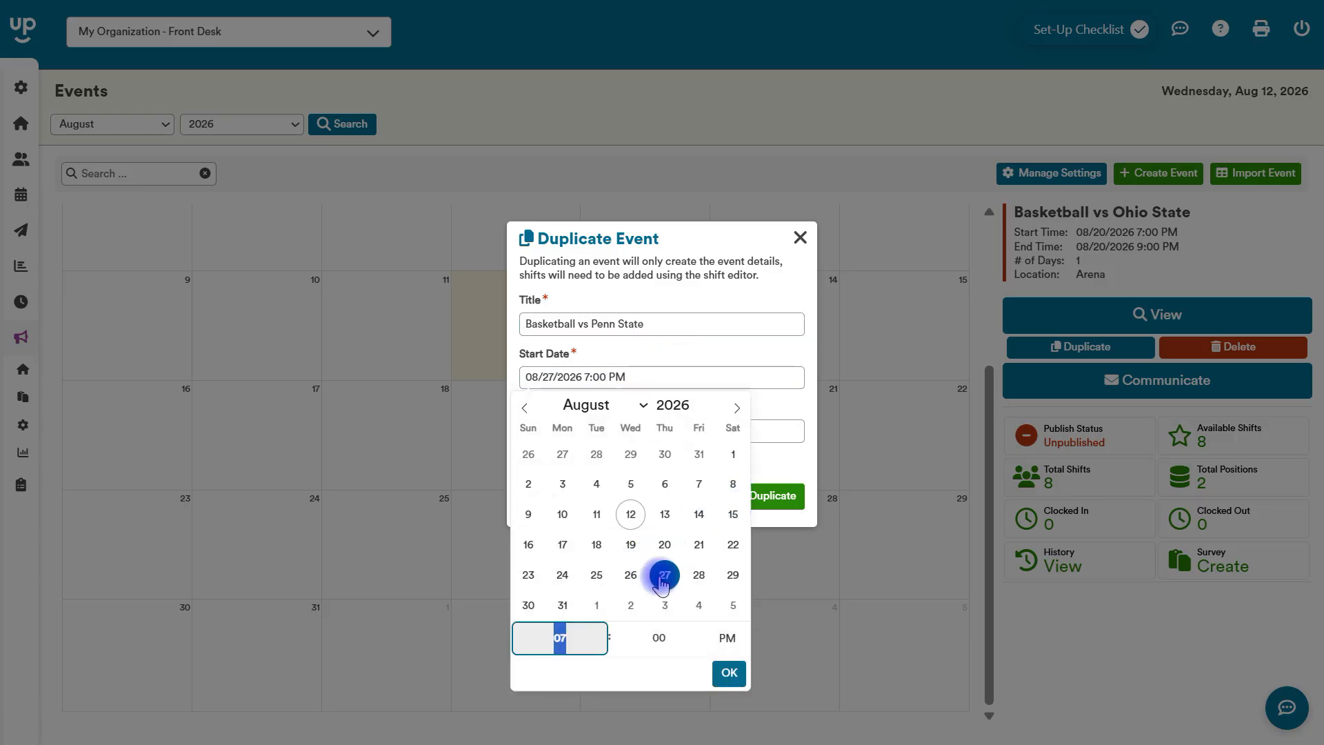
left_click(739, 343)
left_click(599, 433)
left_click(665, 627)
left_click(751, 467)
Include the shifts in the duplication and create the duplicate event.
left_click(608, 459)
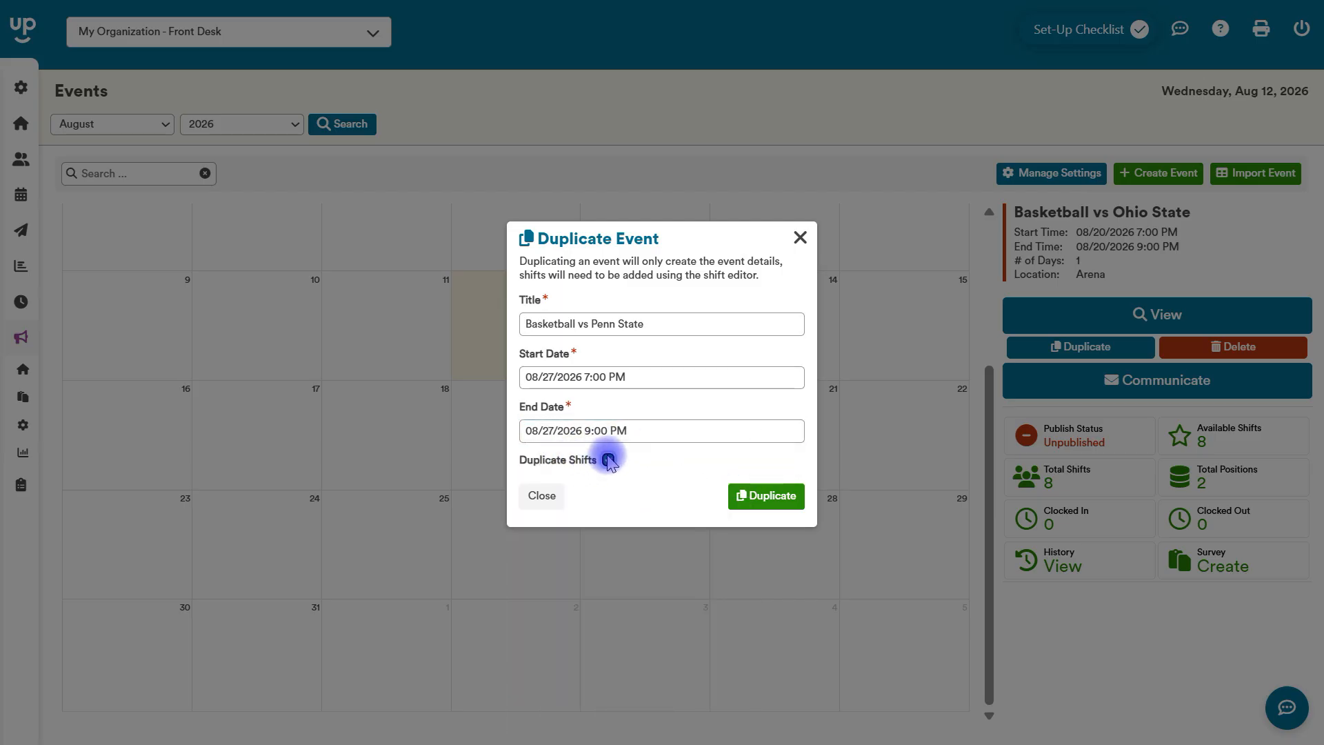
left_click(771, 496)
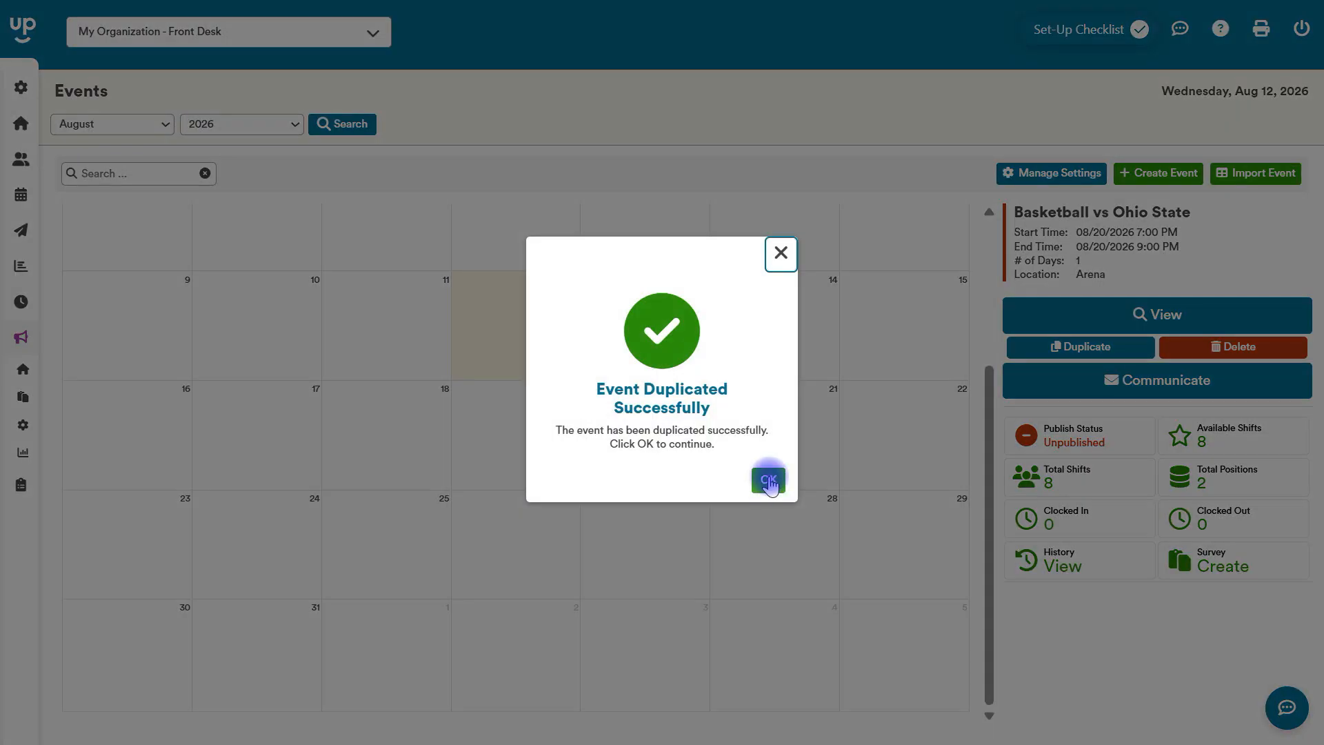
left_click(769, 480)
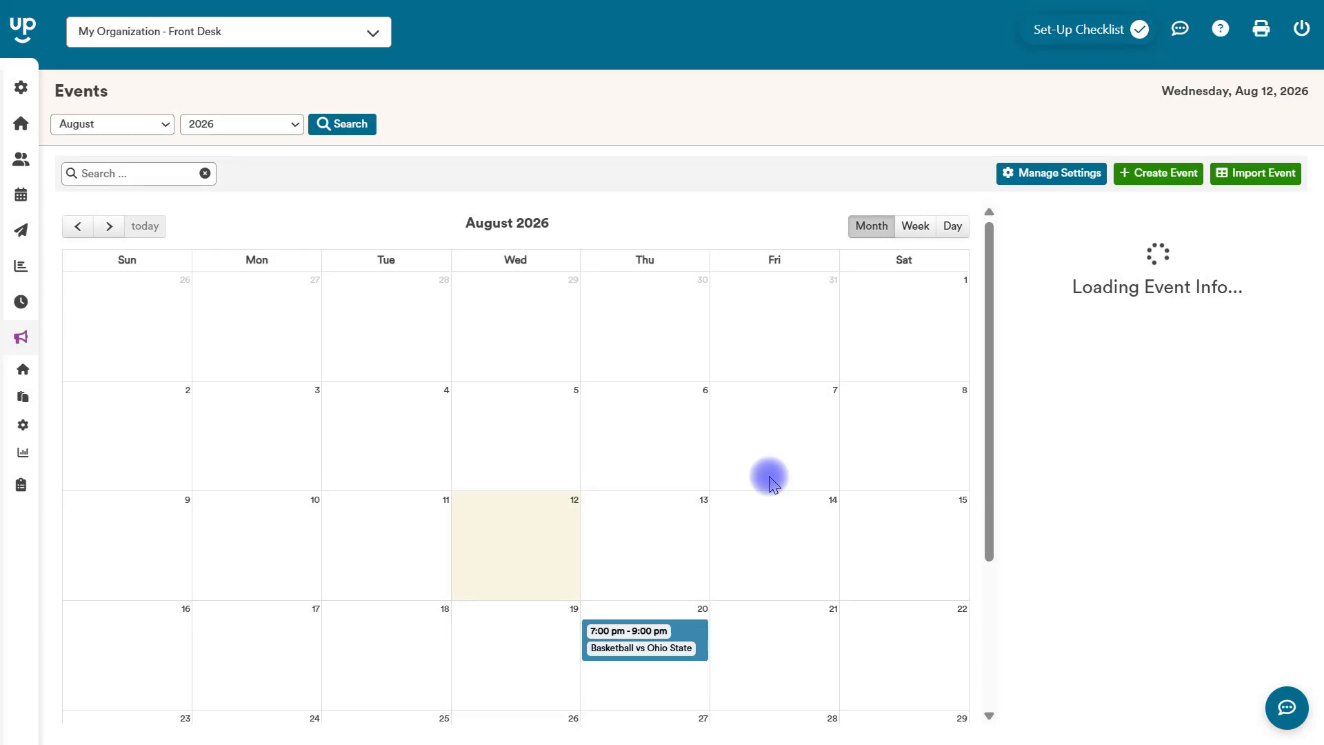
Open the Basketball vs Penn State event on August 27 from the calendar and edit its details.
left_click_drag(981, 378, 983, 582)
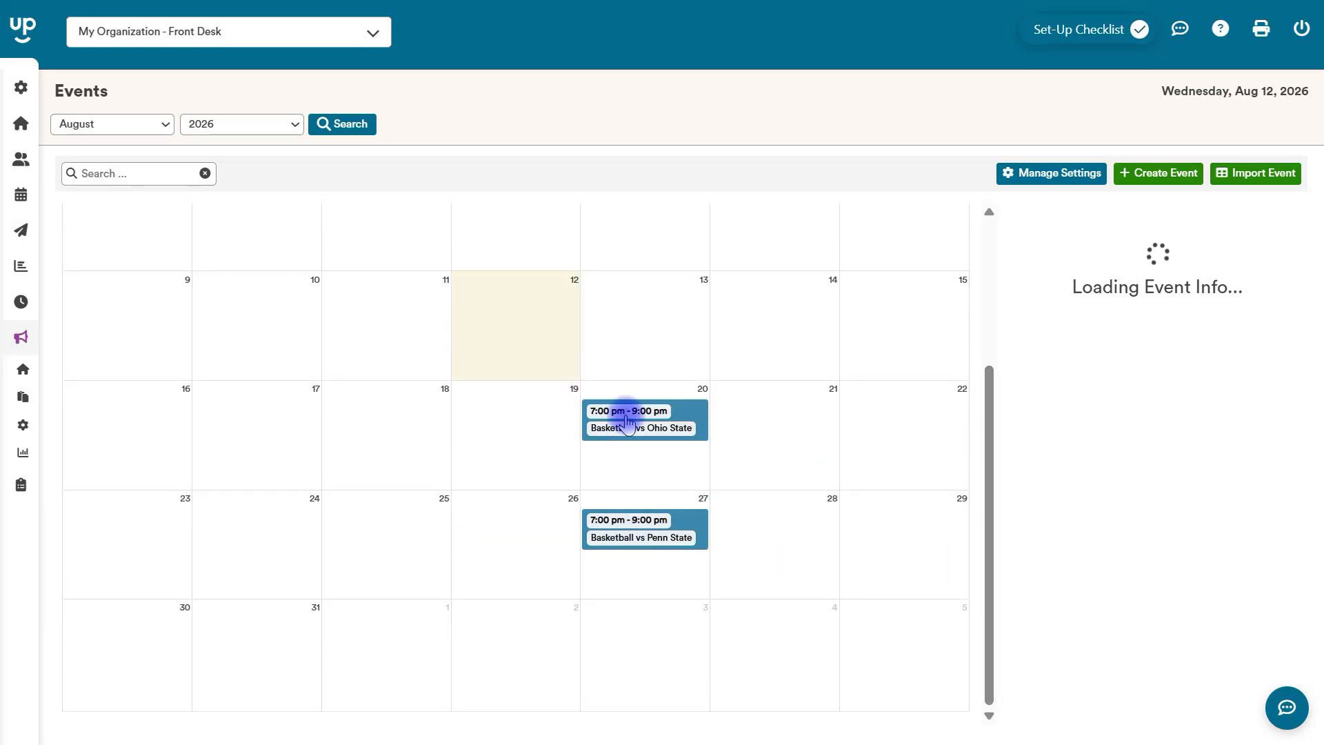
left_click(652, 542)
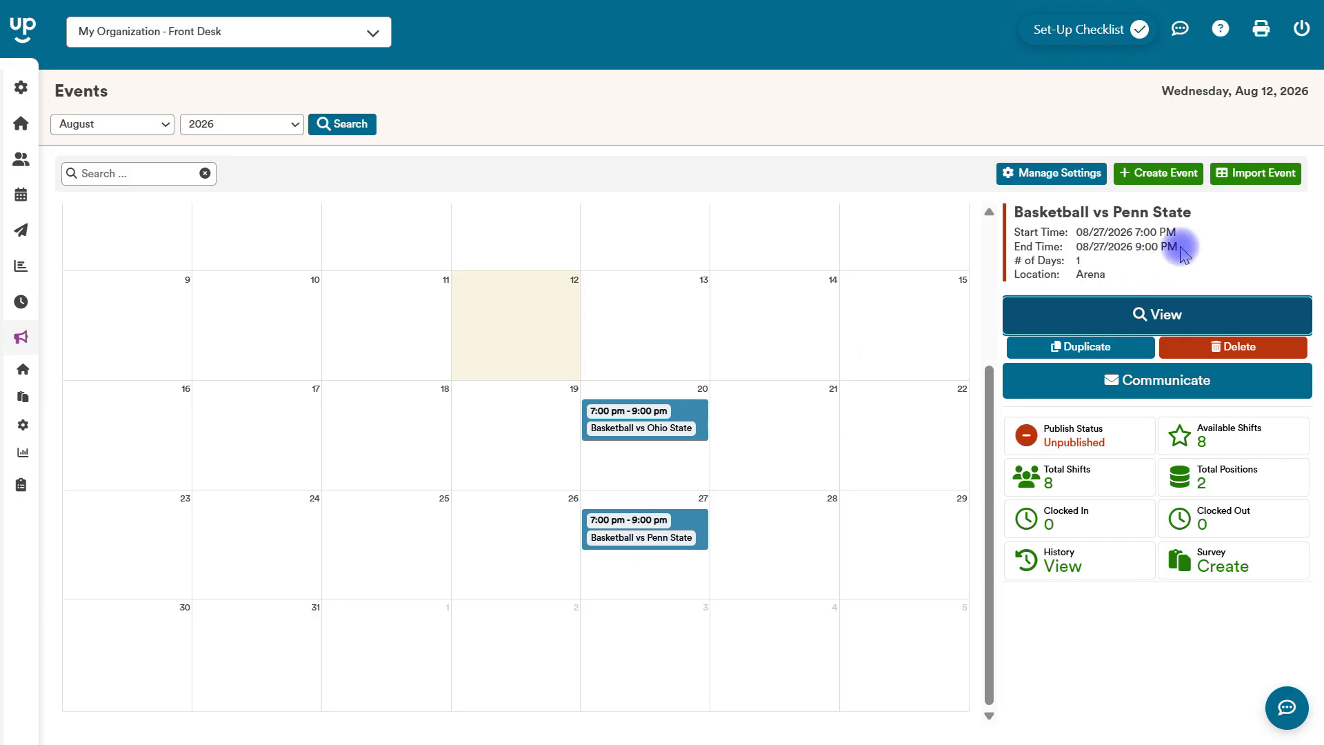
left_click(1132, 315)
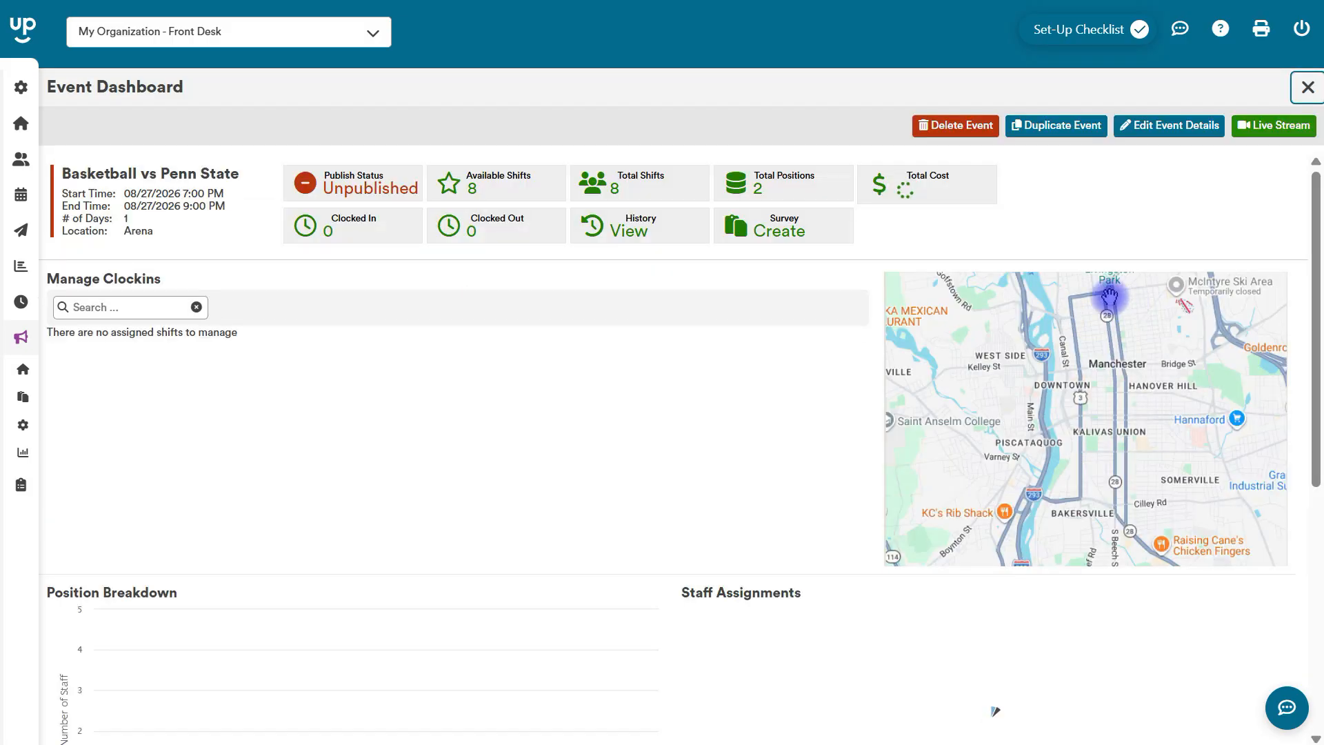
left_click(1170, 125)
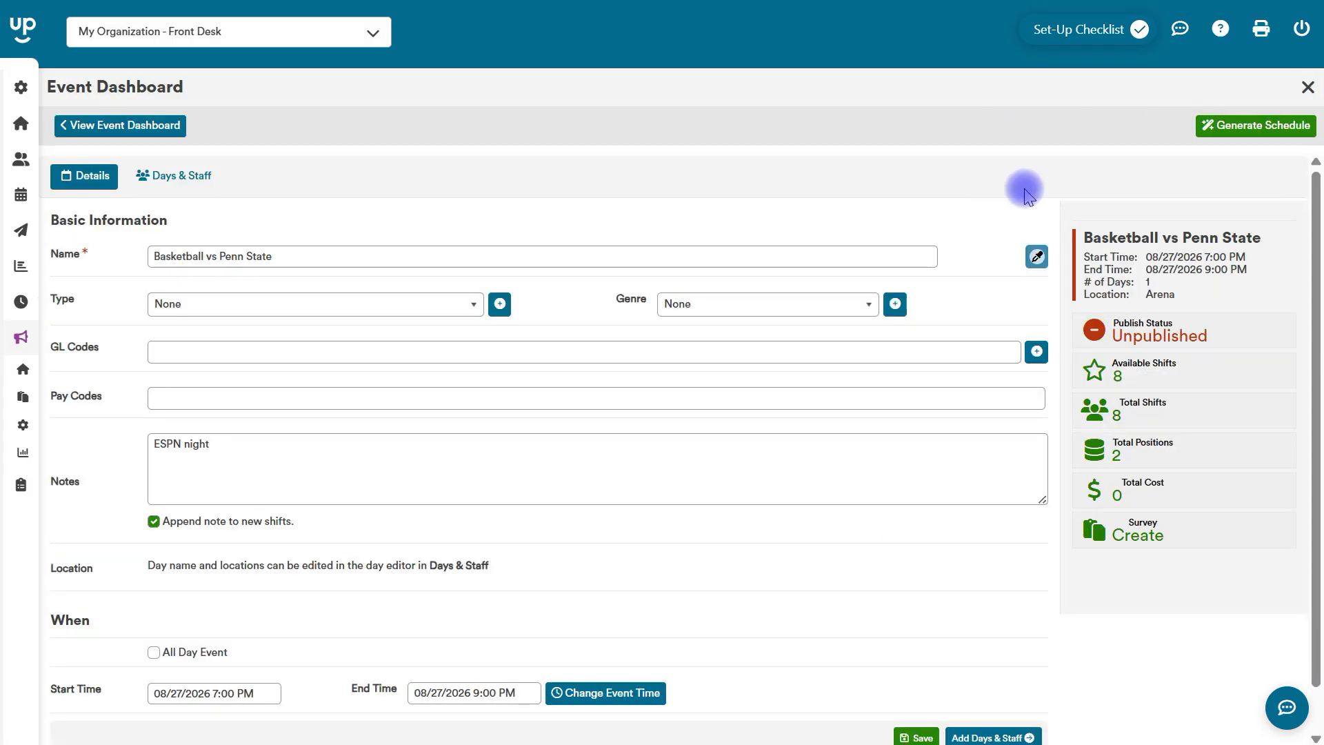
Change the event time to start at 6:00 PM and end at 8:00 PM on 08/27/2026.
scroll(1309, 449, "down", 1)
left_click(607, 647)
left_click(486, 184)
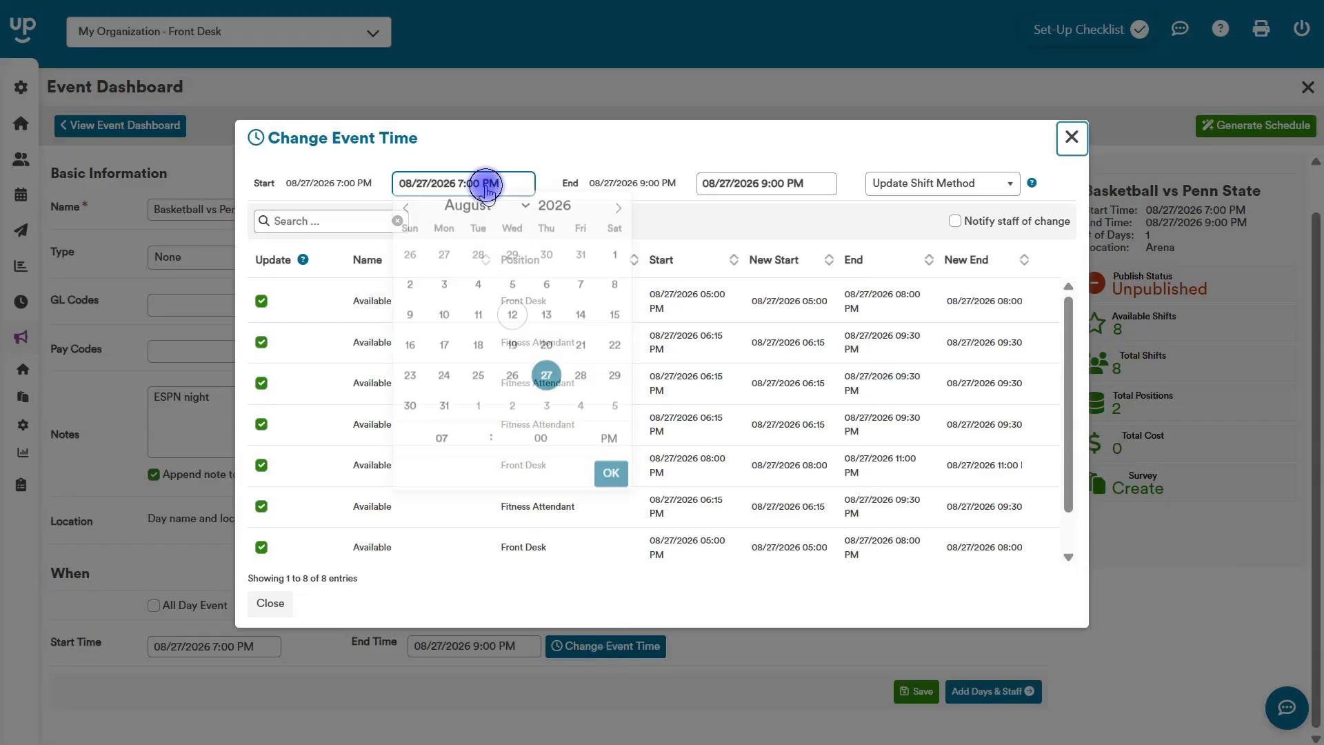
left_click(442, 444)
type("6")
left_click(753, 184)
left_click(727, 449)
type("8")
Apply the Auto shift update method without notifying staff, and update the event and its shifts.
left_click(952, 181)
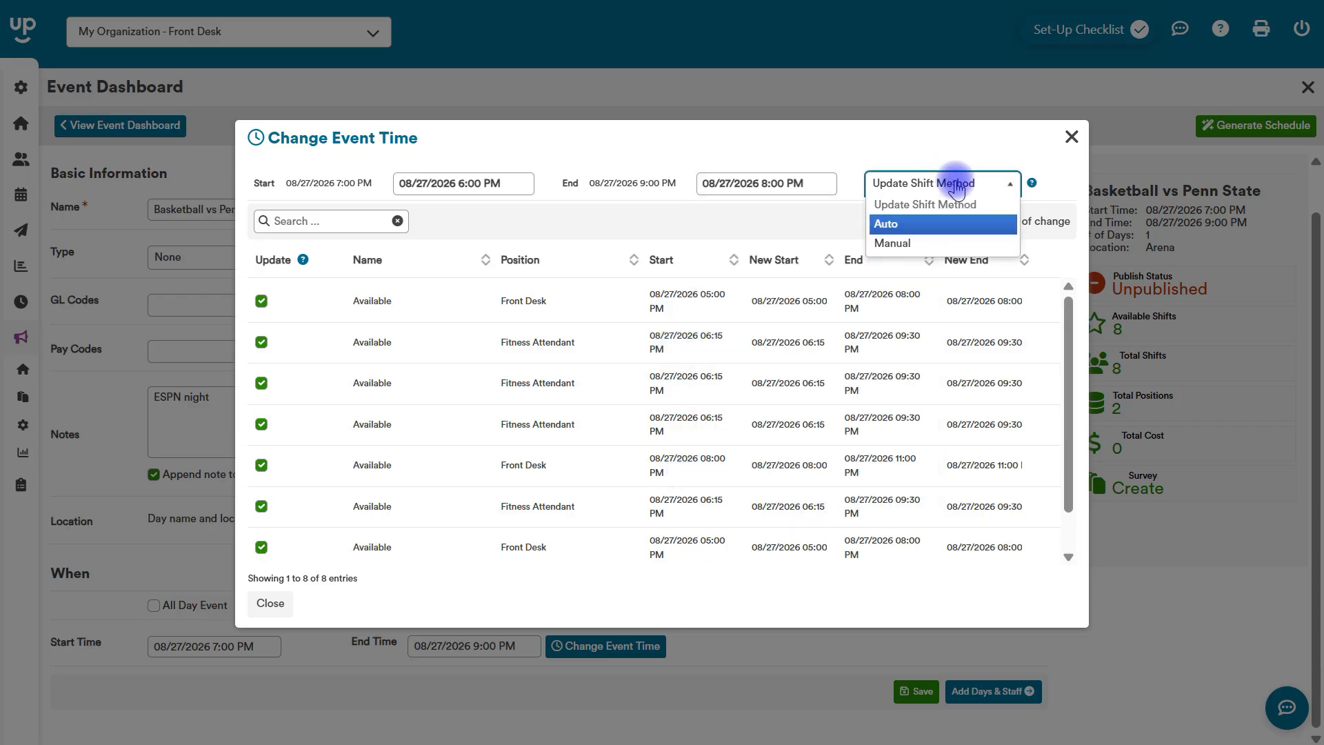
left_click(889, 225)
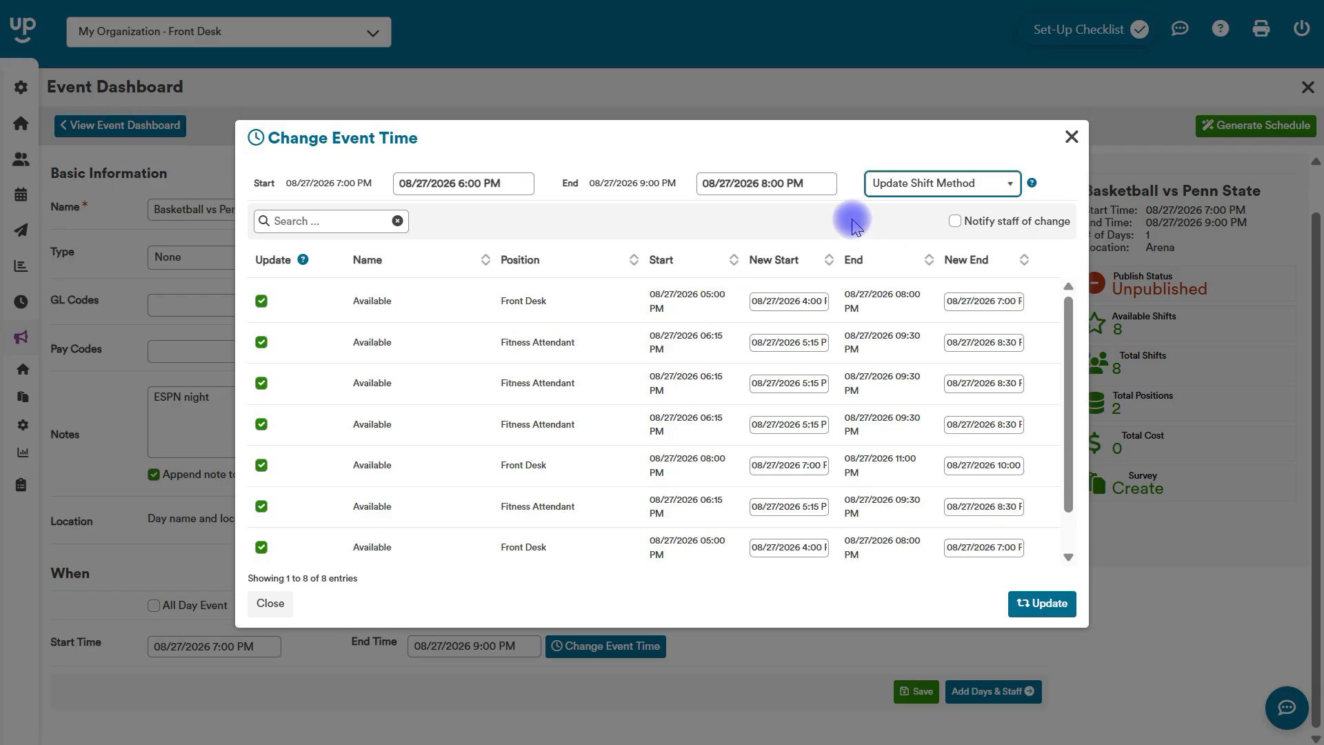
left_click(954, 221)
left_click(955, 220)
left_click(1041, 603)
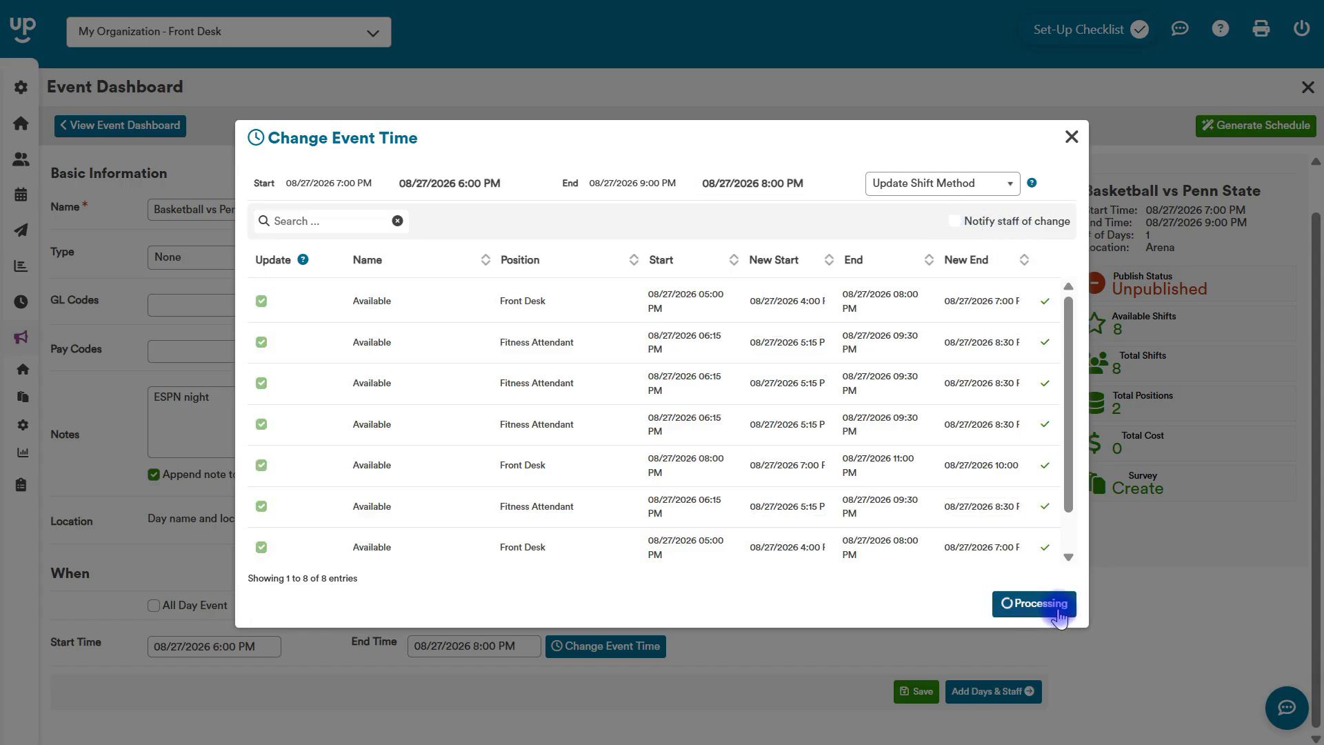
left_click(770, 481)
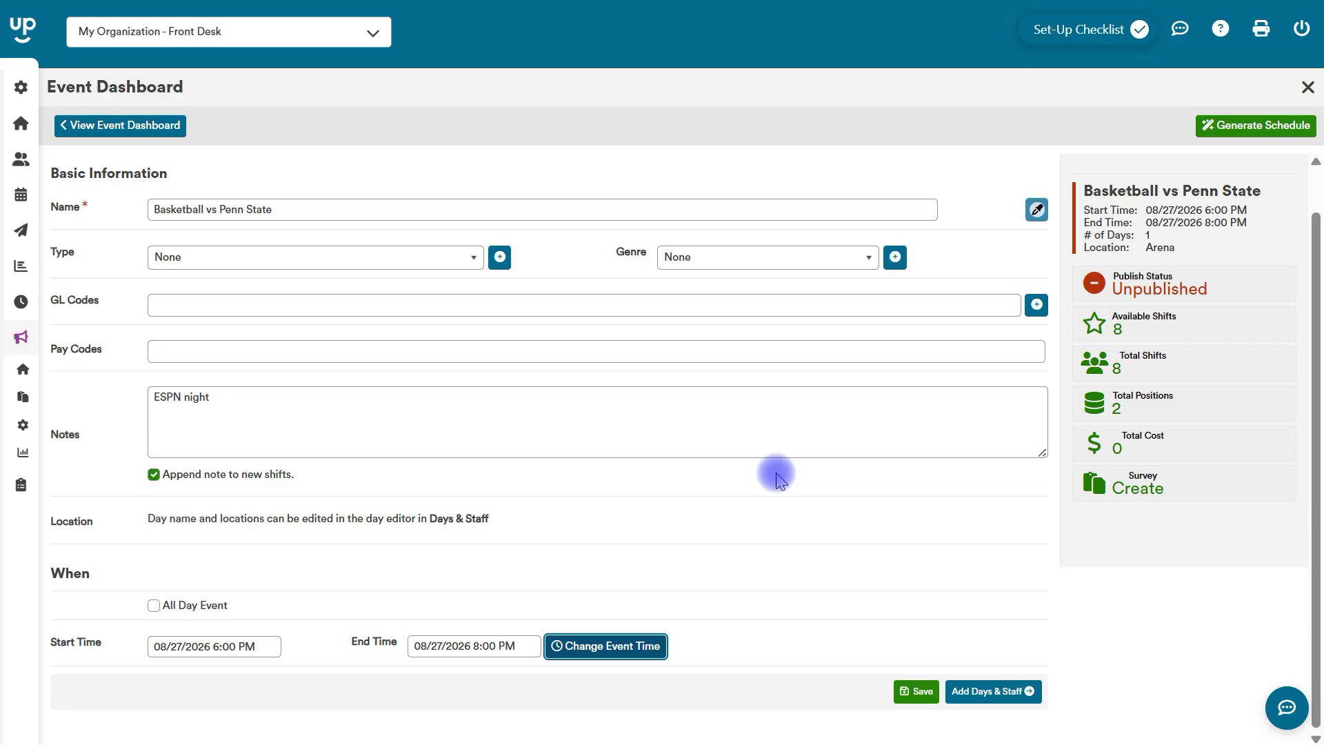
Publish all shifts of the Basketball vs Penn State event on August 27 with employee notification enabled.
left_click(1308, 86)
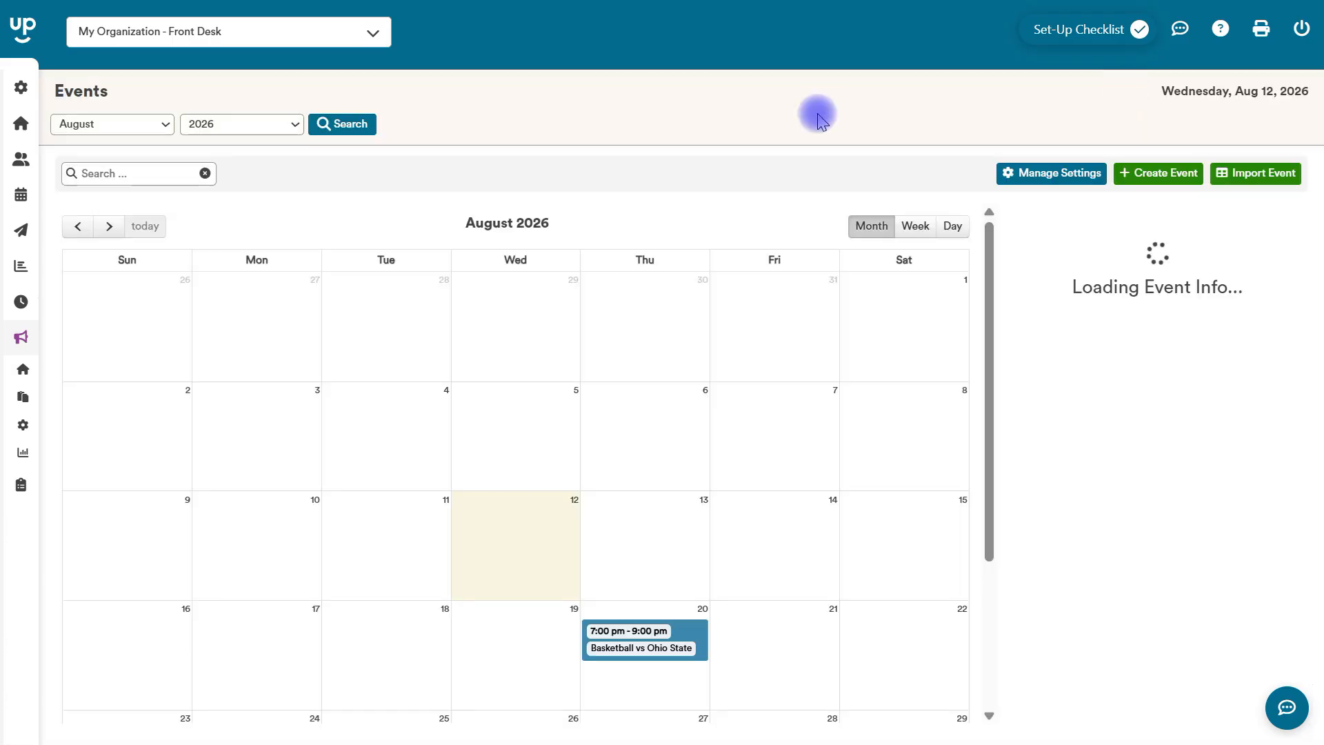
left_click_drag(990, 290, 1003, 414)
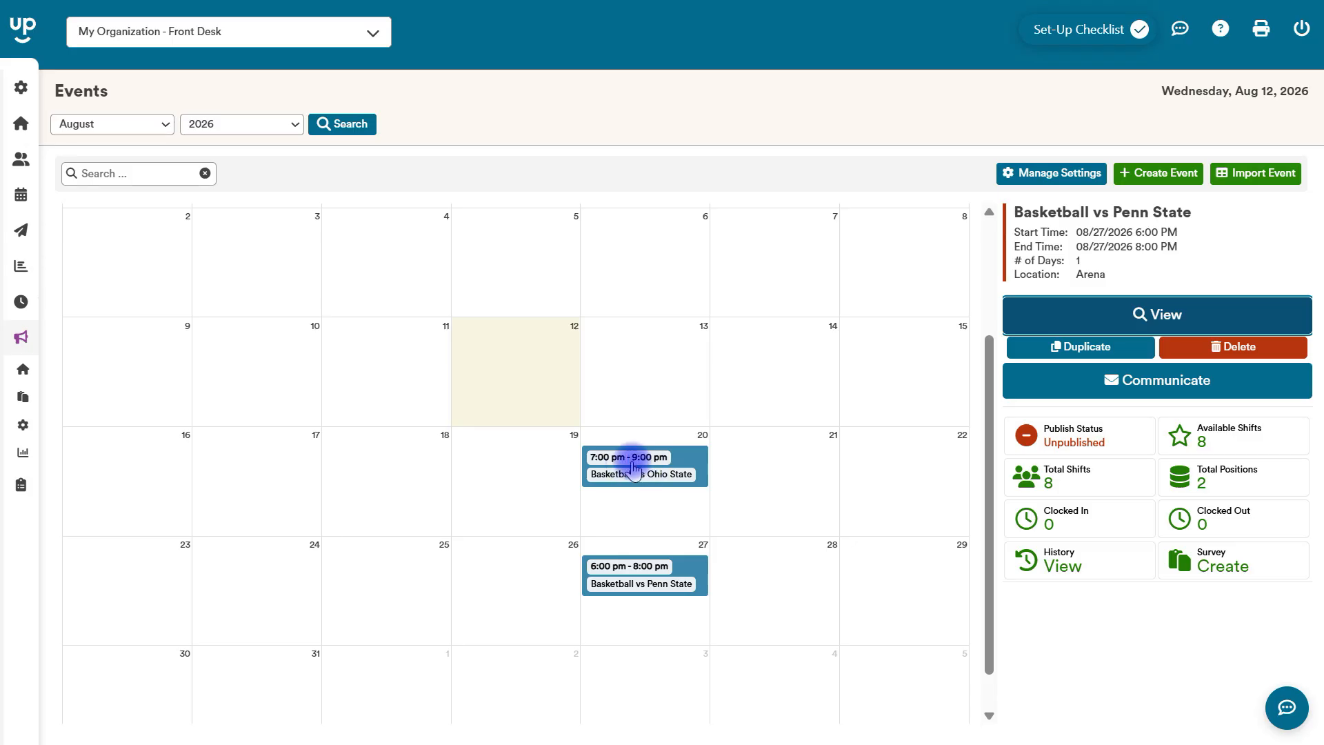
left_click(1069, 440)
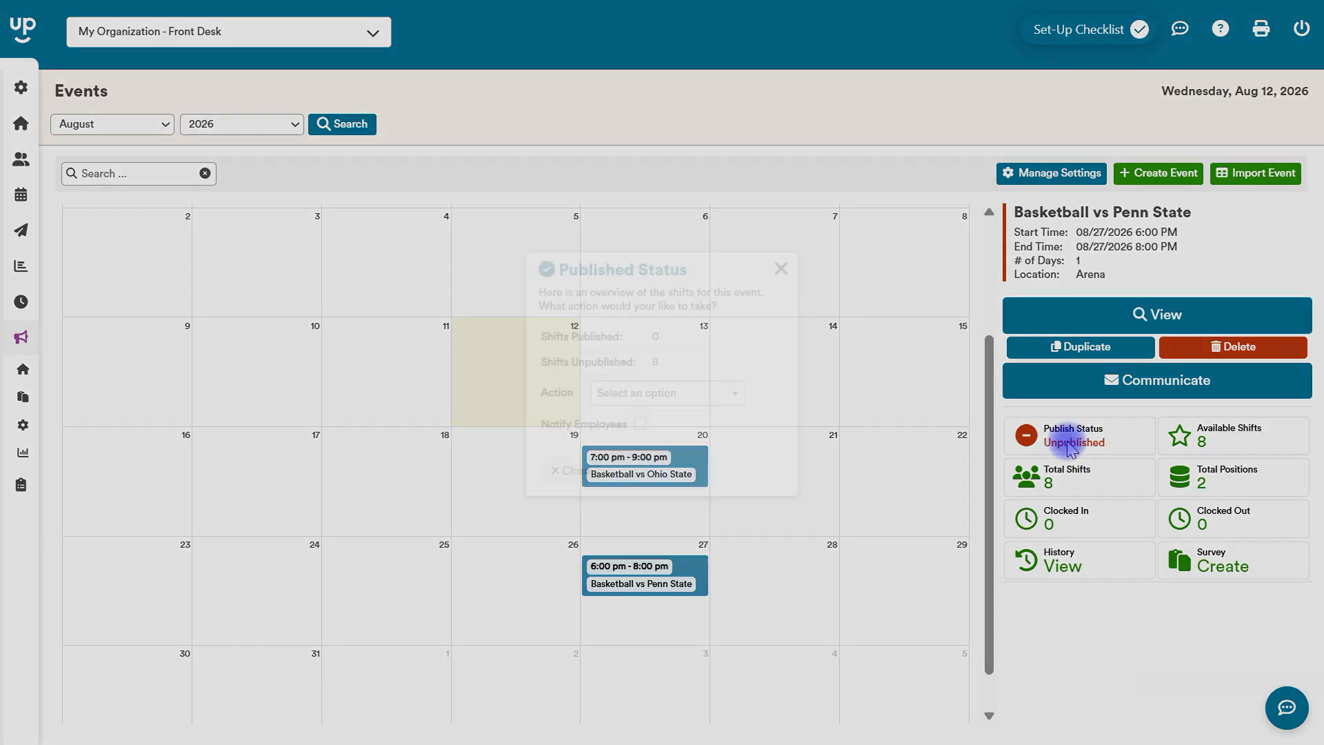
left_click(689, 394)
left_click(655, 431)
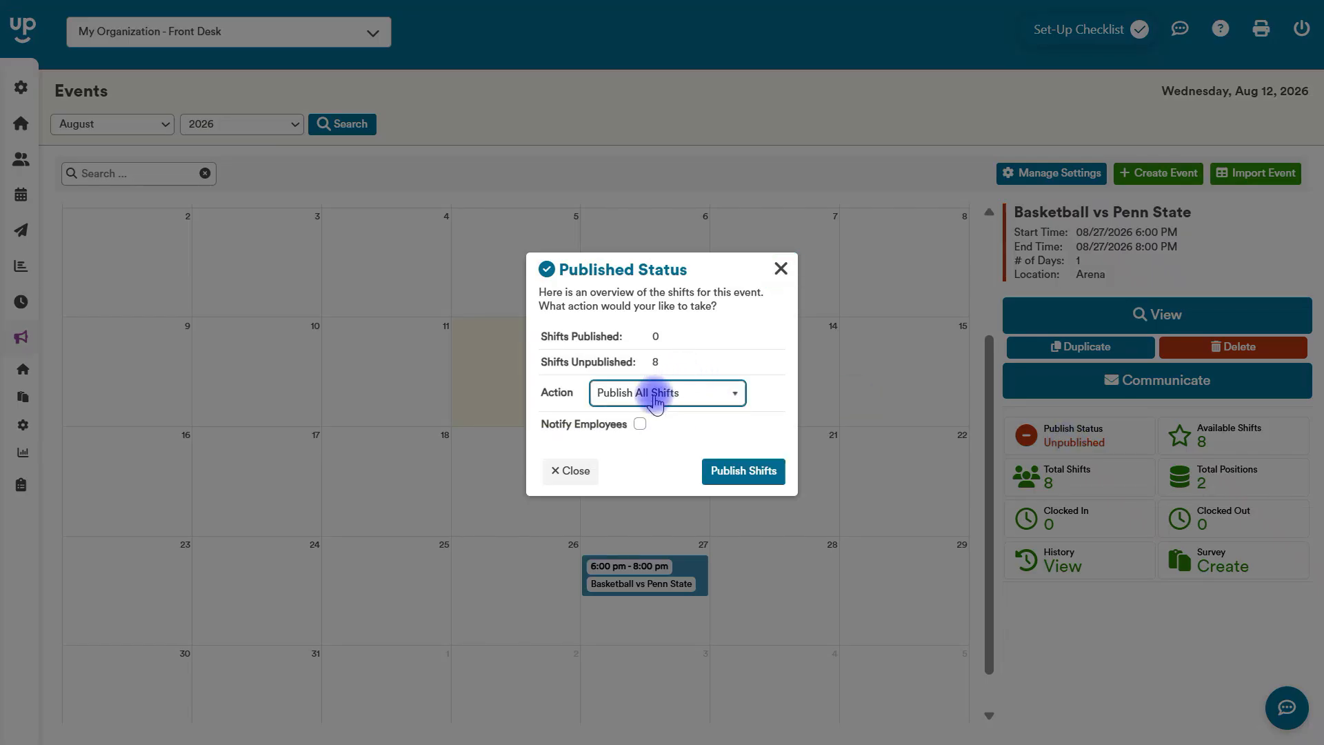
left_click(641, 424)
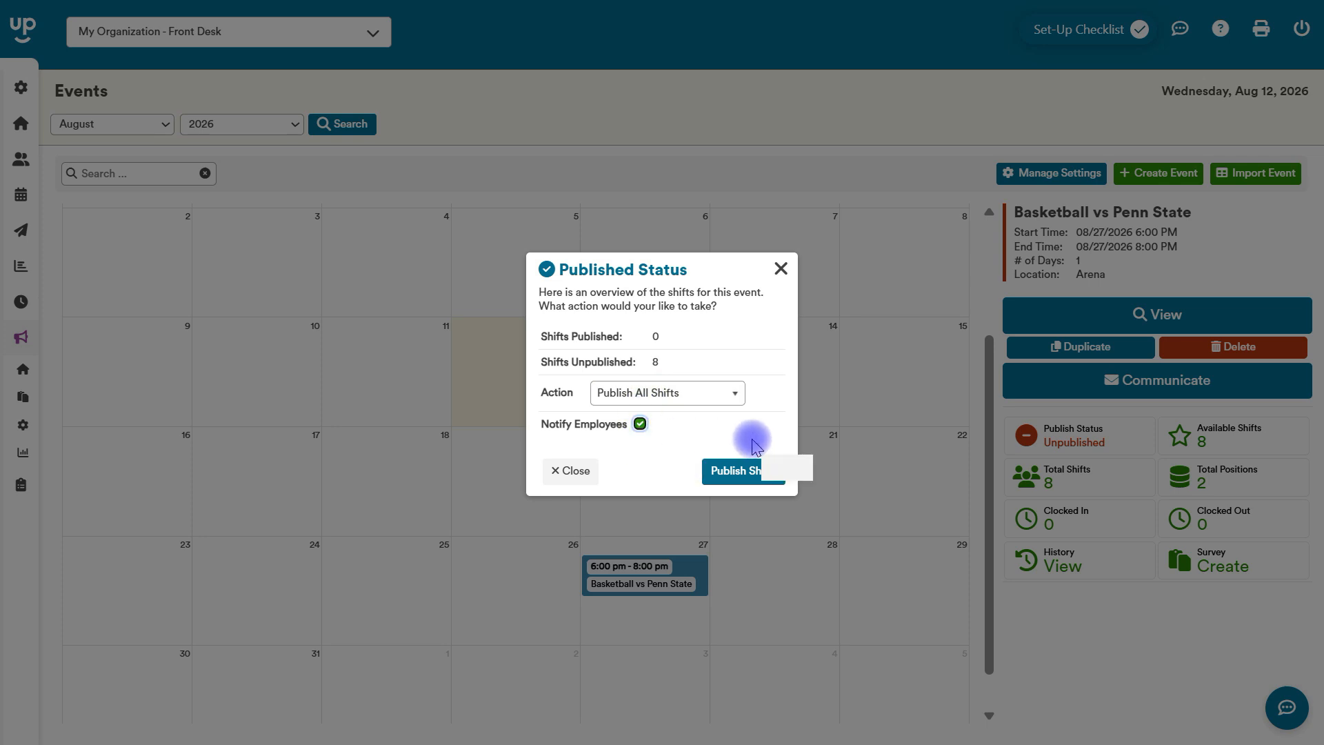
left_click(726, 469)
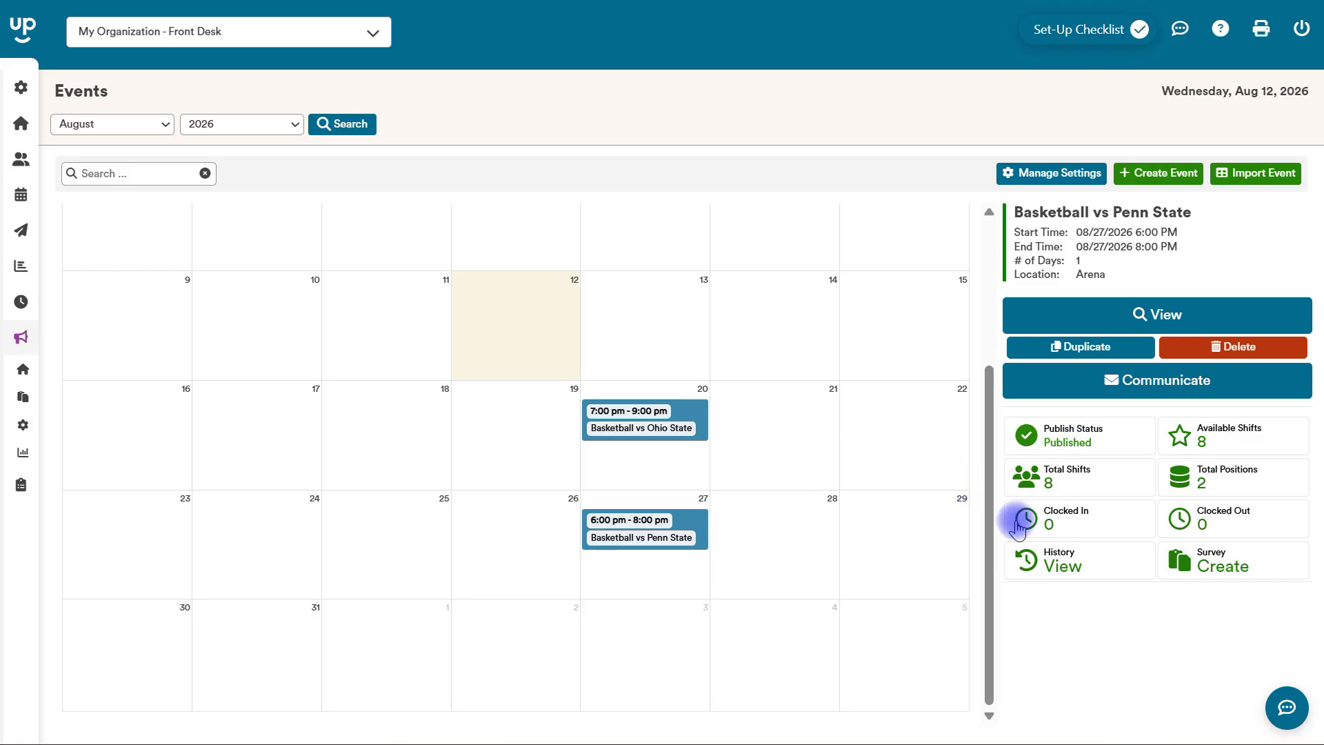
Open the position settings' Moderation options and turn off Hold Shift Changes In Moderation.
left_click_drag(989, 497, 987, 222)
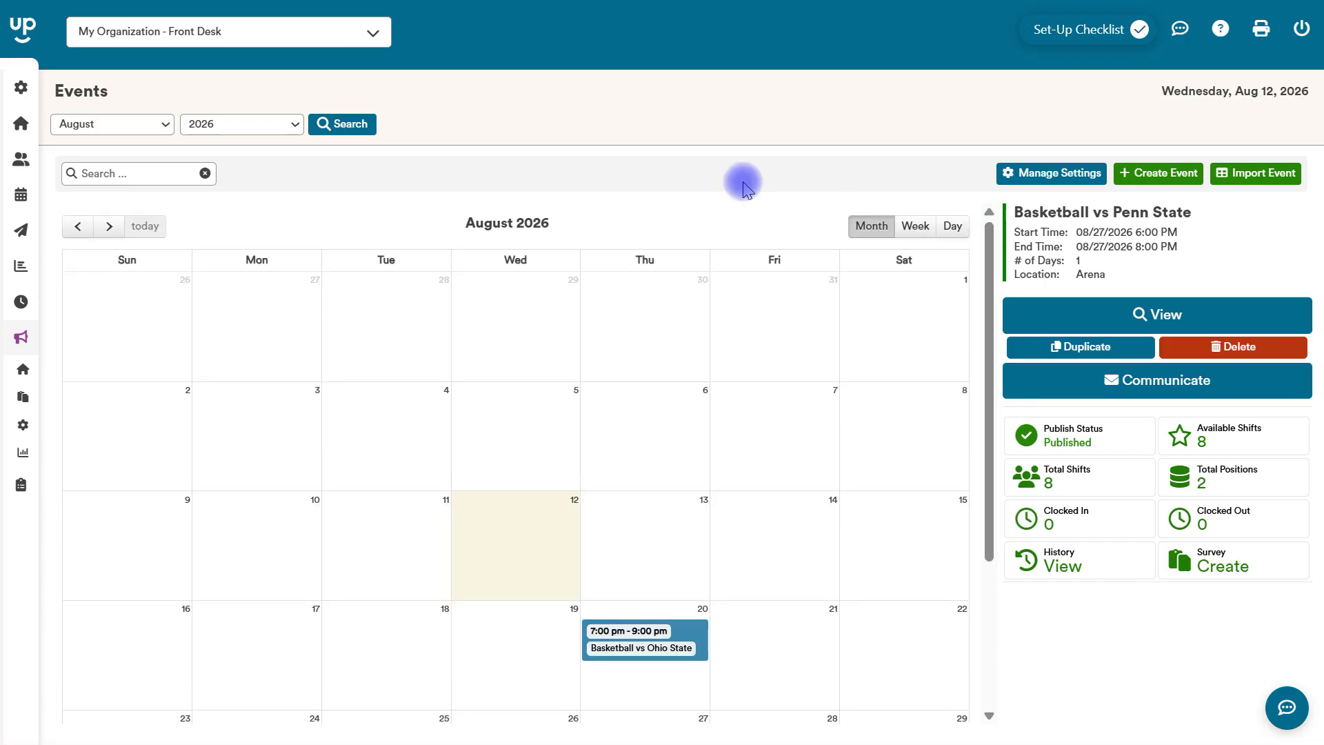
left_click(55, 86)
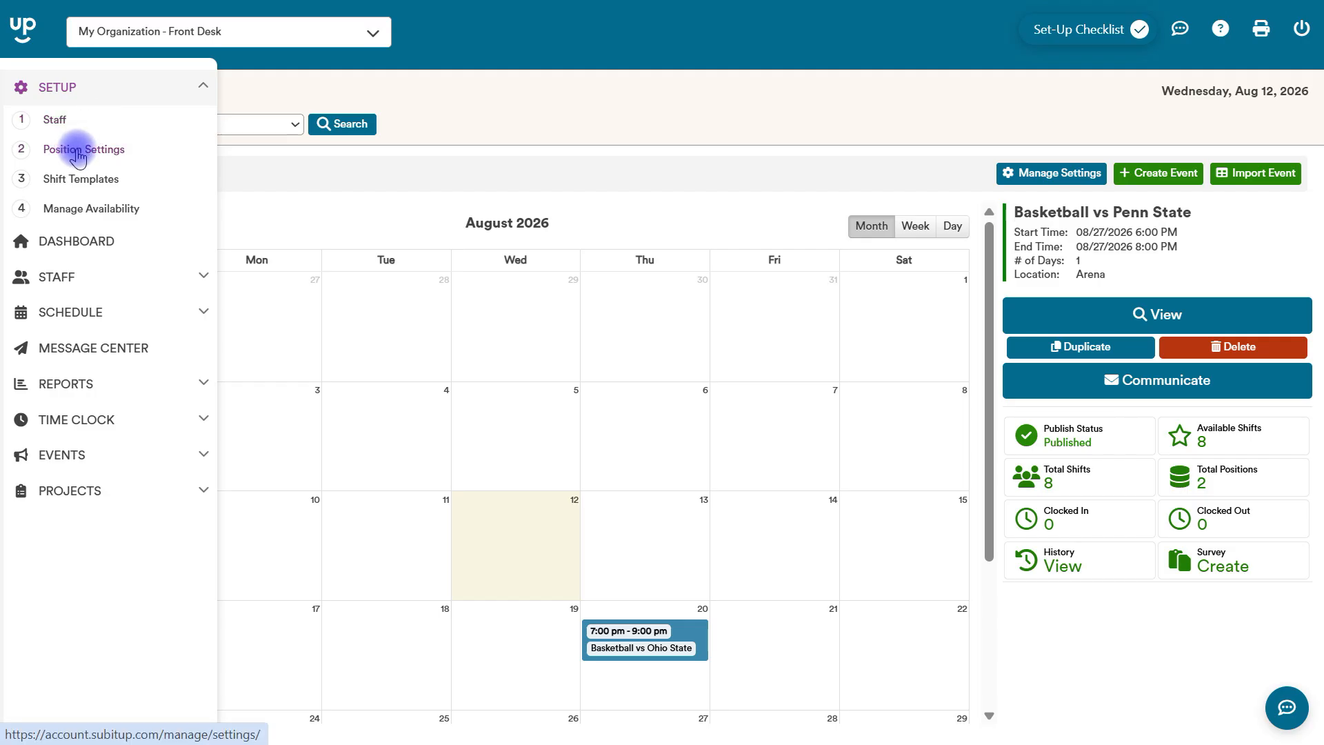
left_click(77, 153)
left_click(312, 171)
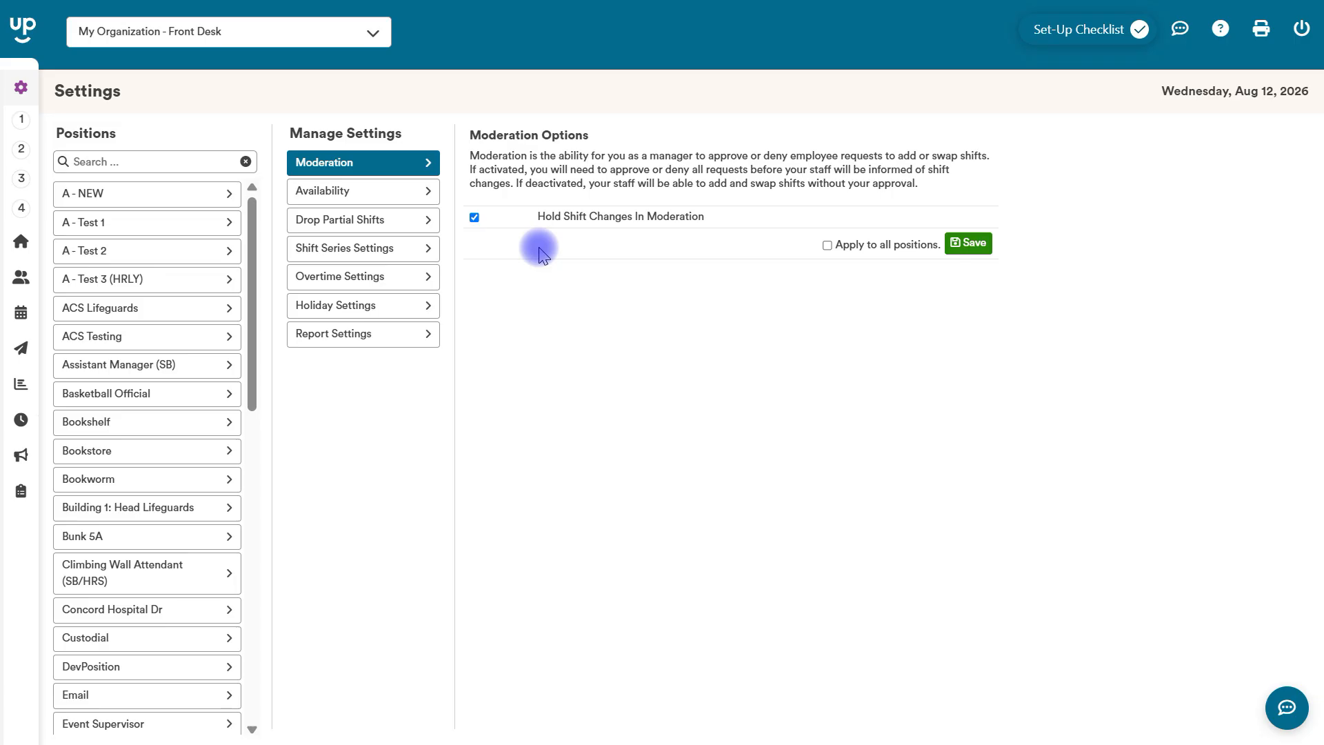
mouse_move(5, 367)
left_click(59, 304)
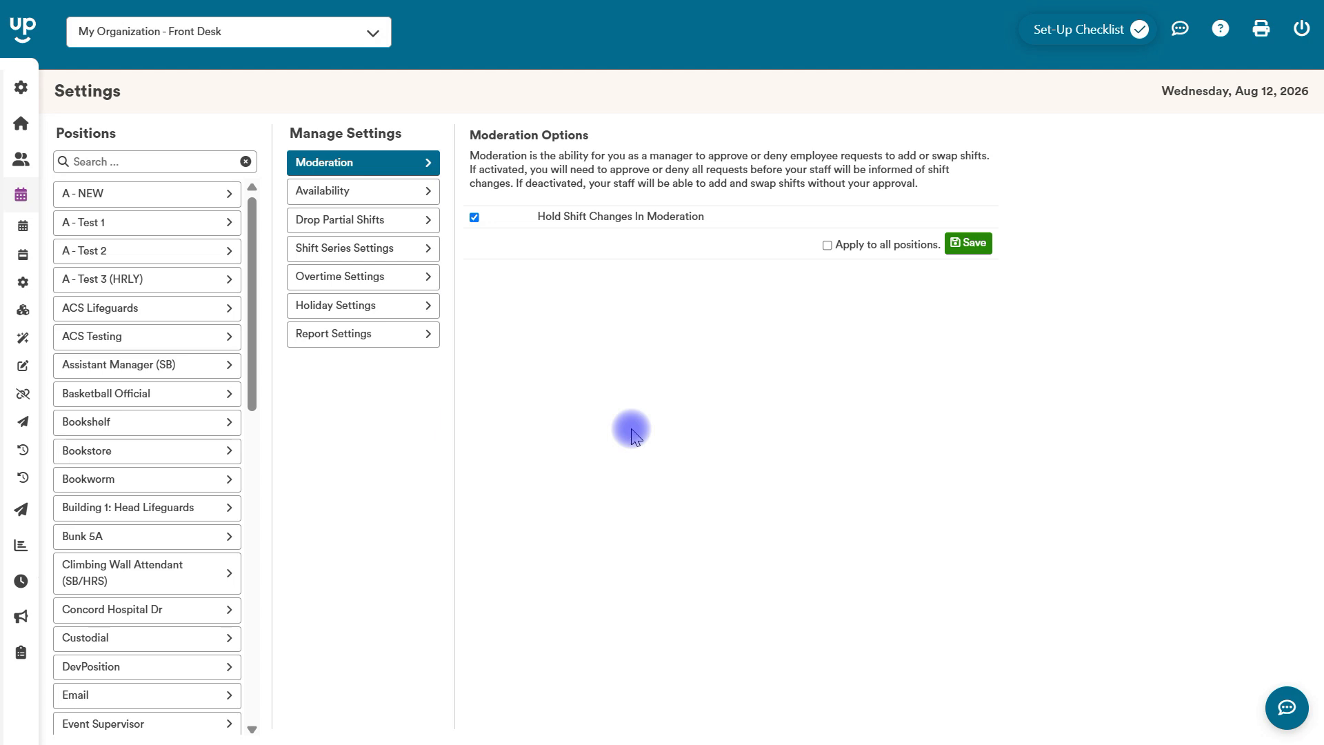
left_click(475, 217)
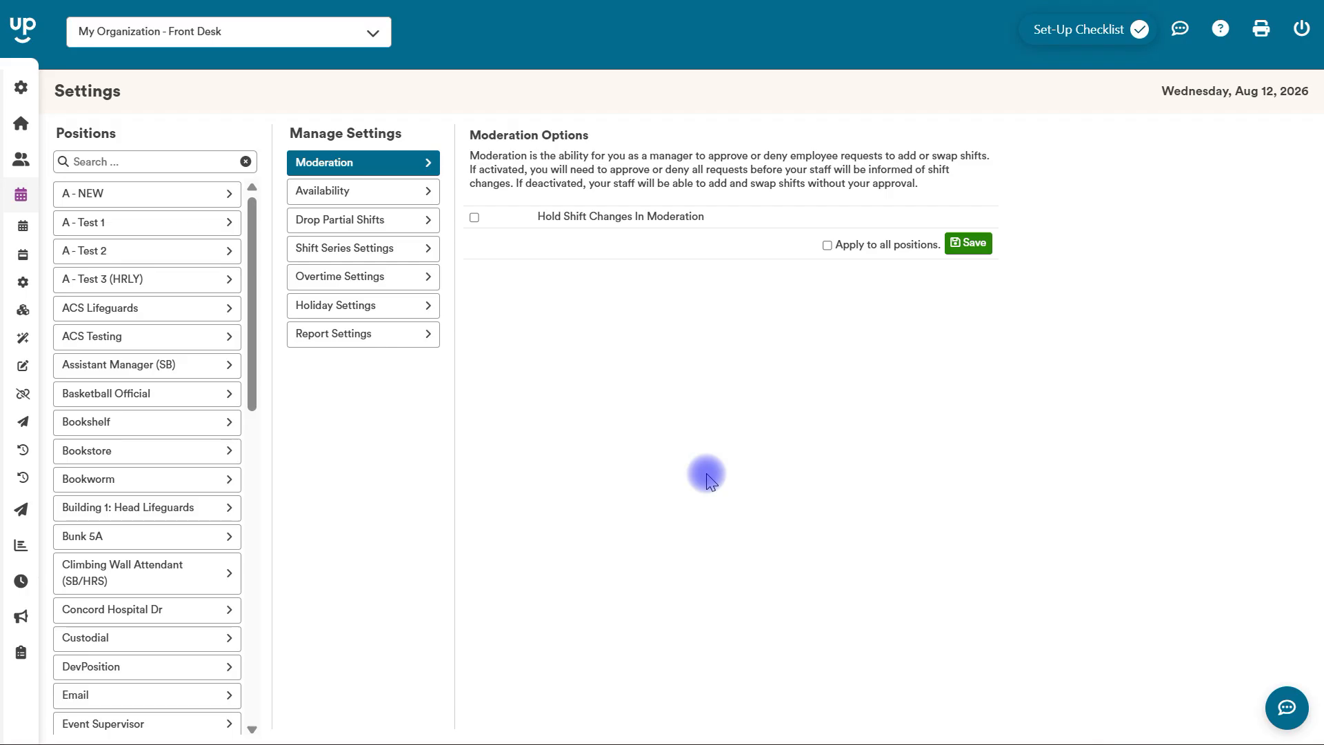
Open the Event Survey page and start a new request for availability.
mouse_move(12, 278)
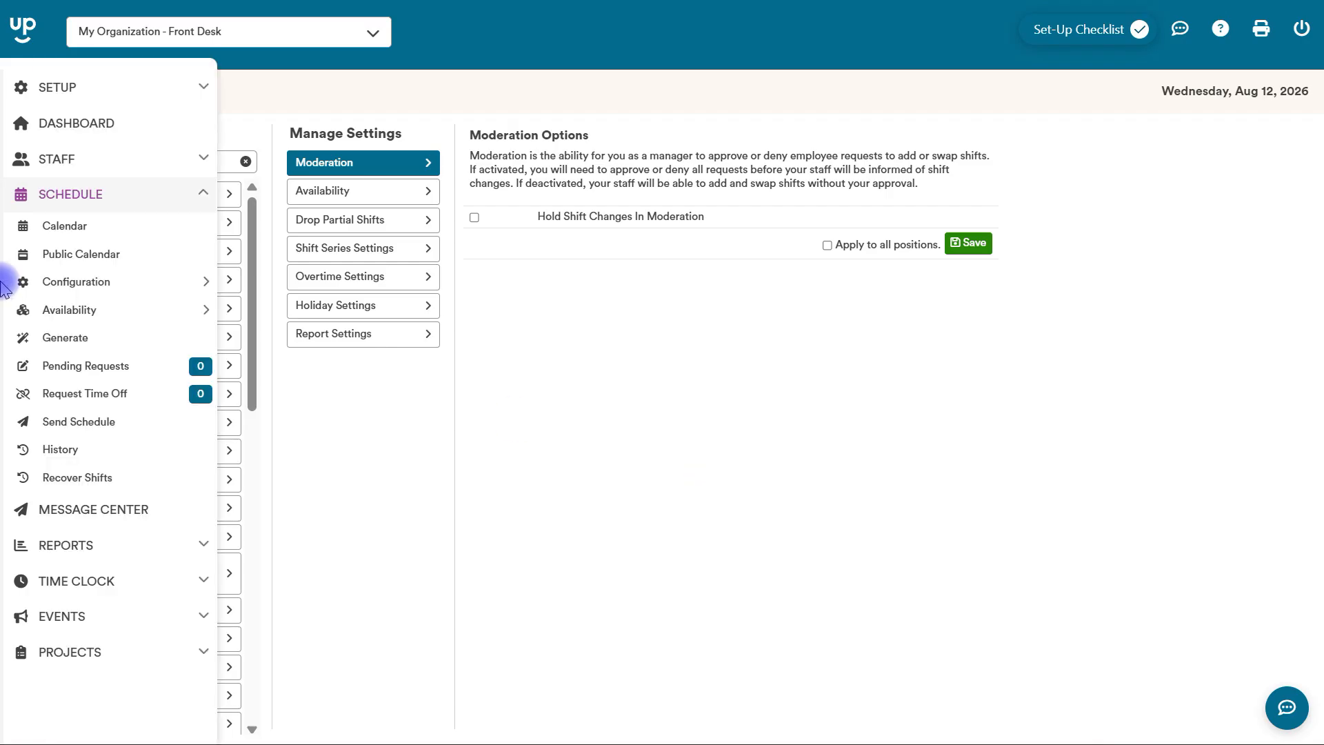
left_click(55, 606)
left_click(62, 398)
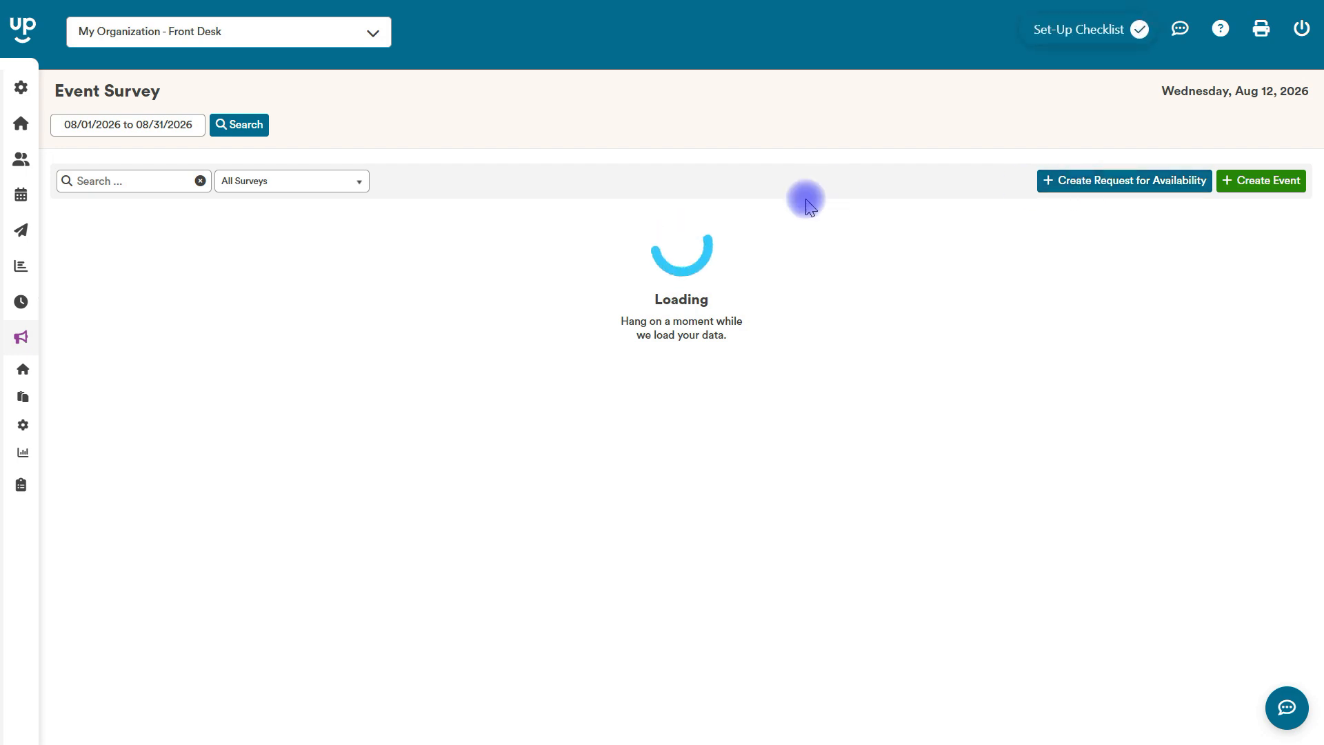
left_click(1073, 180)
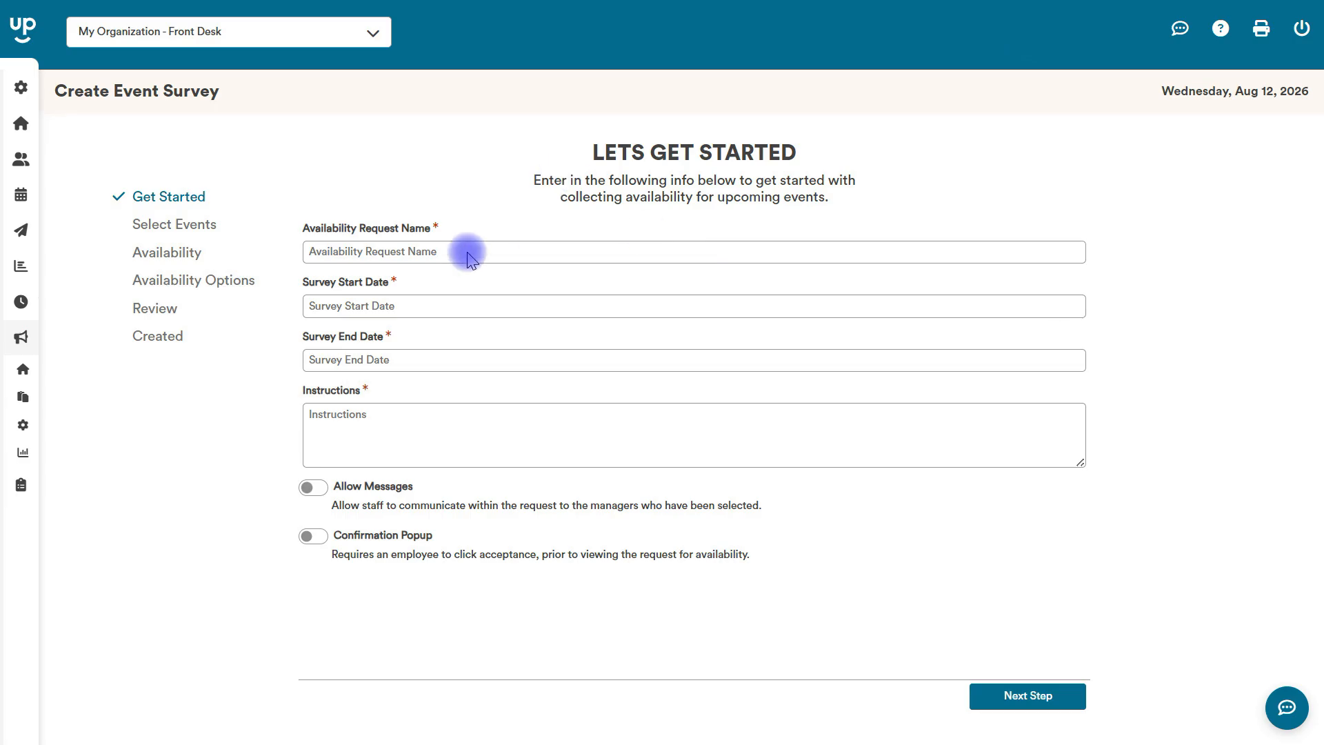
Name the availability request "August Events".
left_click(445, 252)
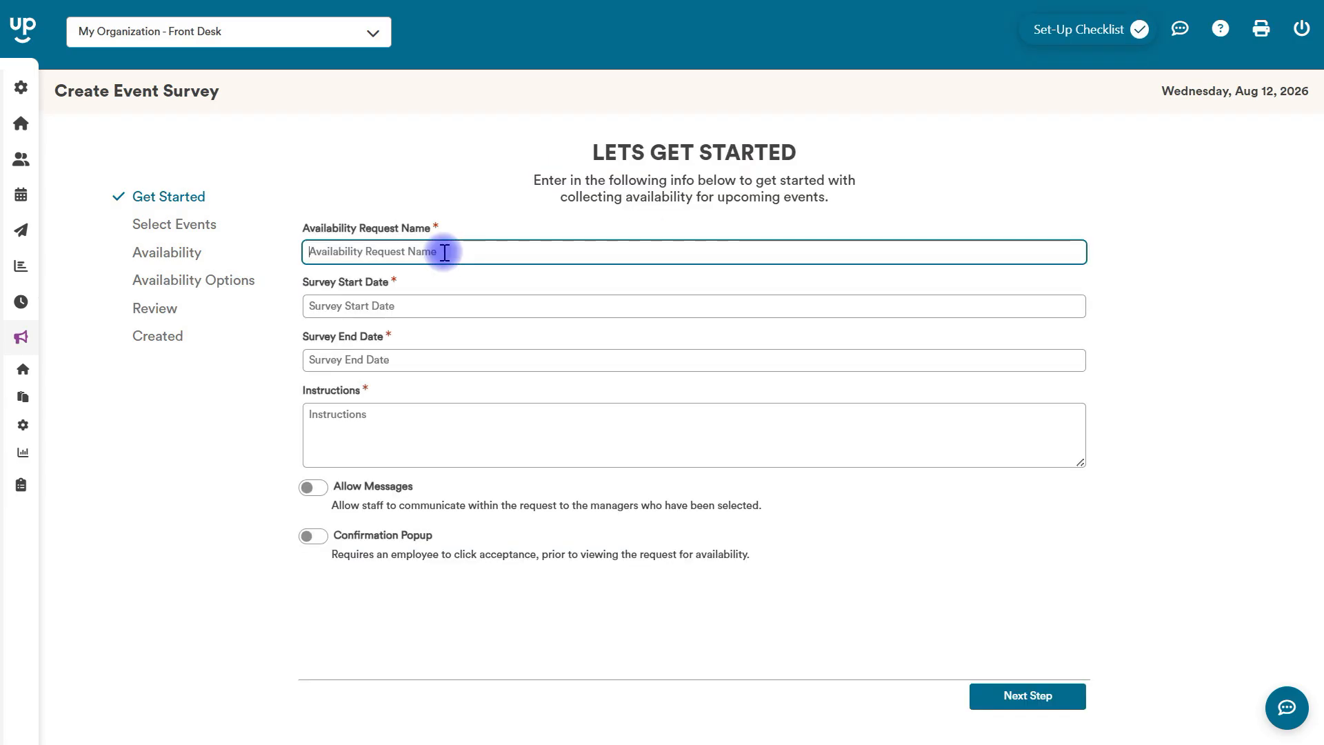
type("Augus Event")
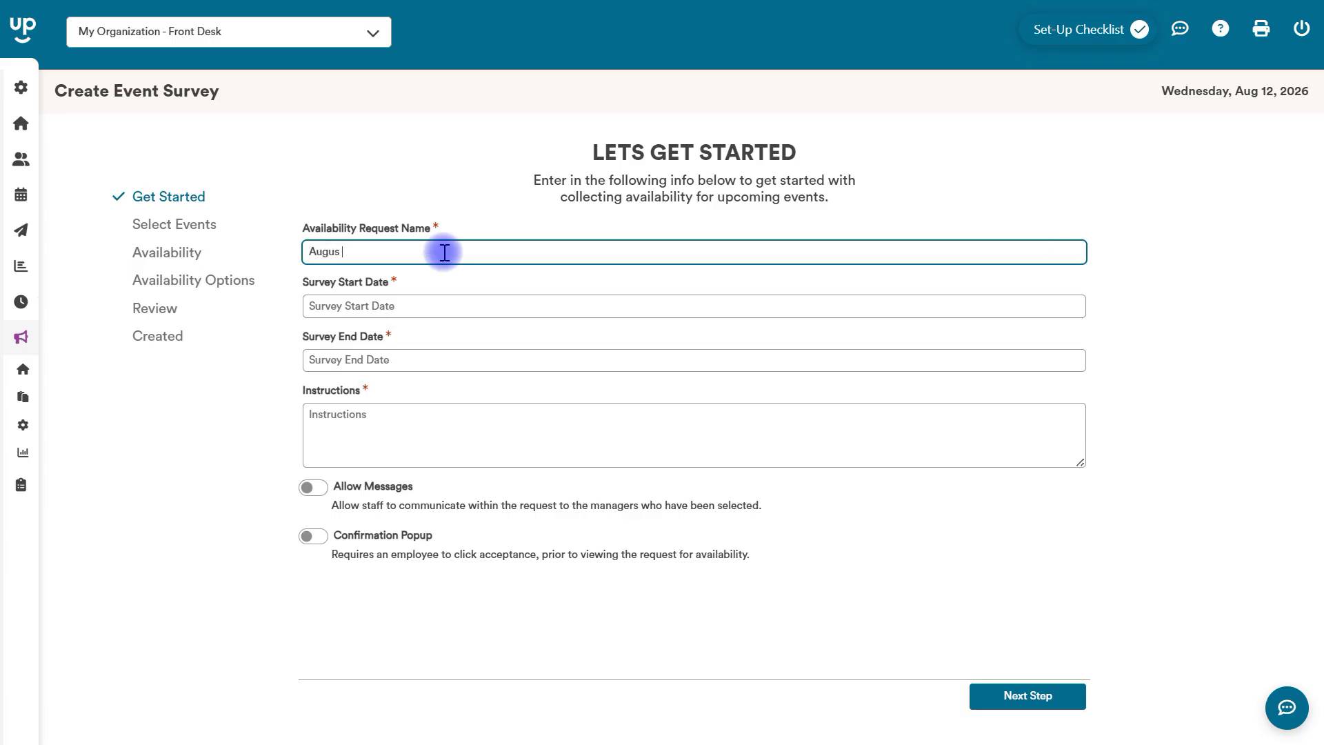
key("BackSpace")
key("BackSpace")
key("BackSpace")
key("BackSpace")
key("BackSpace")
key("BackSpace")
key("BackSpace")
type("st Events")
Set the survey to start on 08/12/2026 and end on 08/14/2026.
left_click(384, 303)
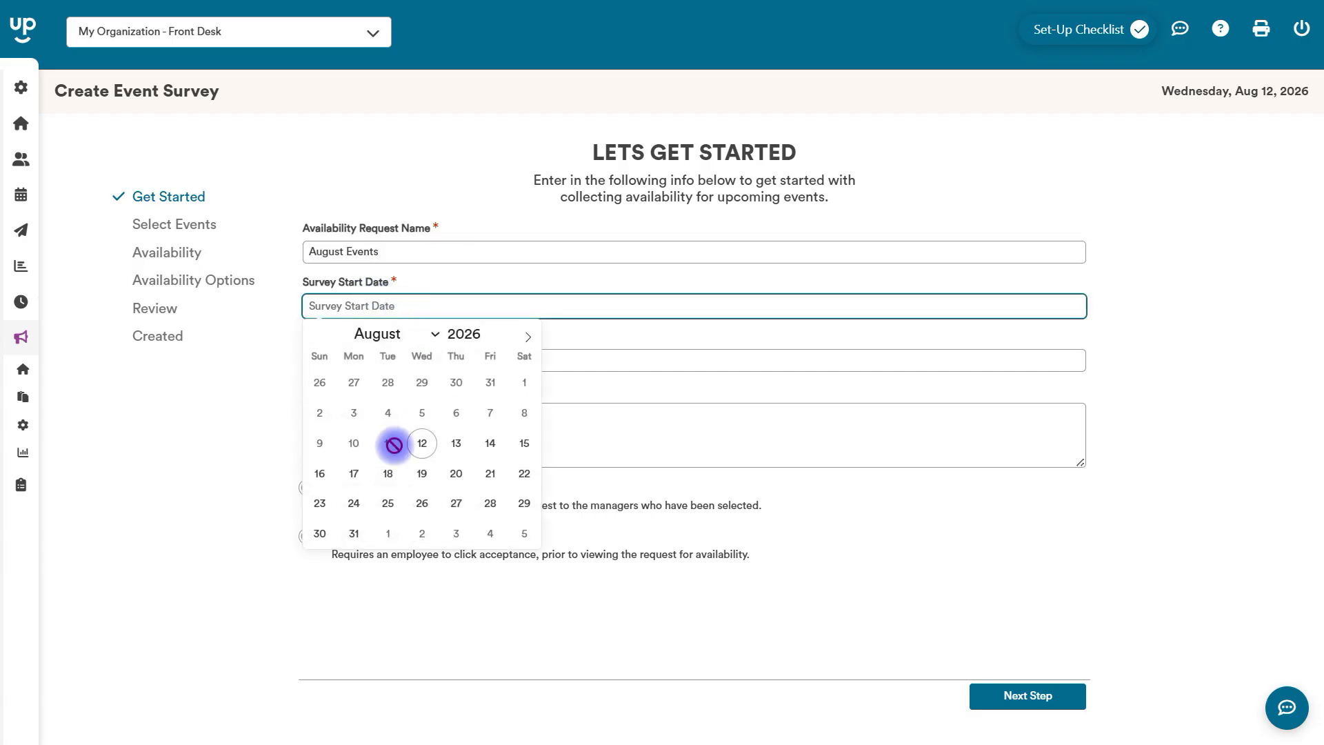
left_click(420, 443)
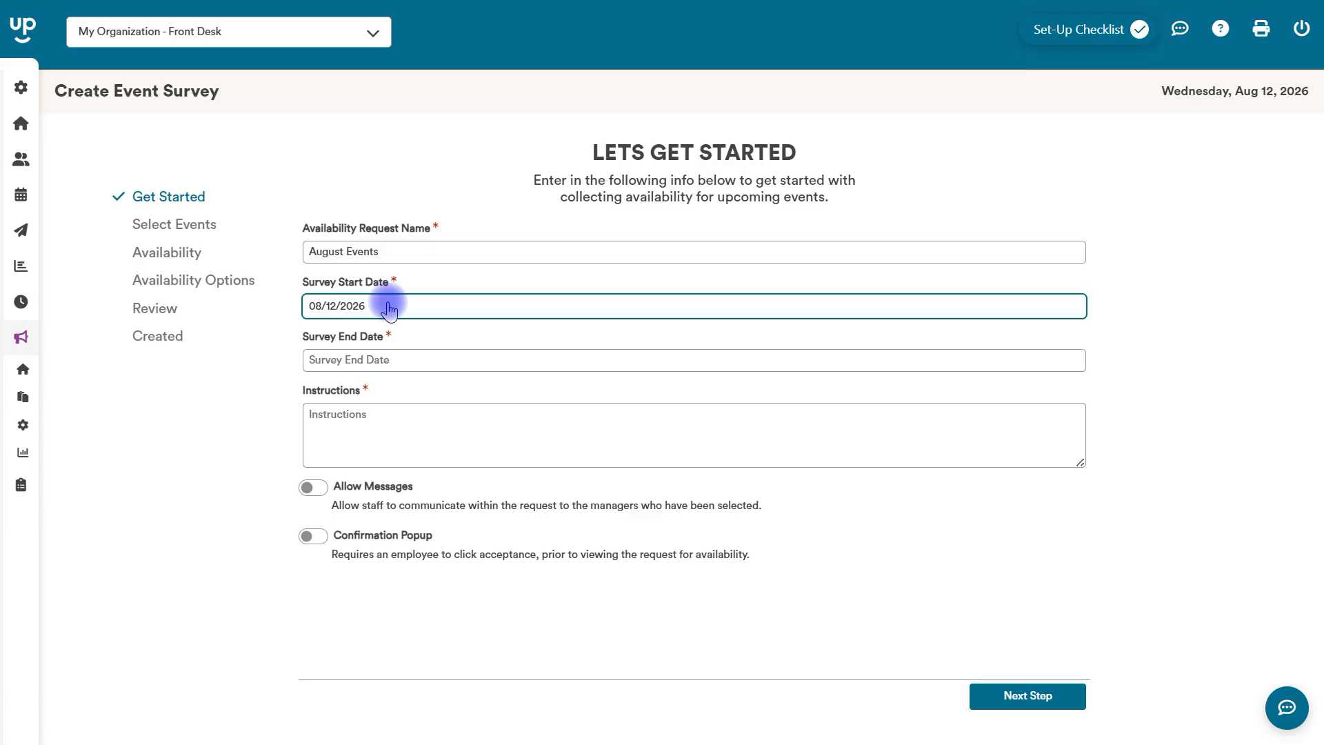
left_click(390, 360)
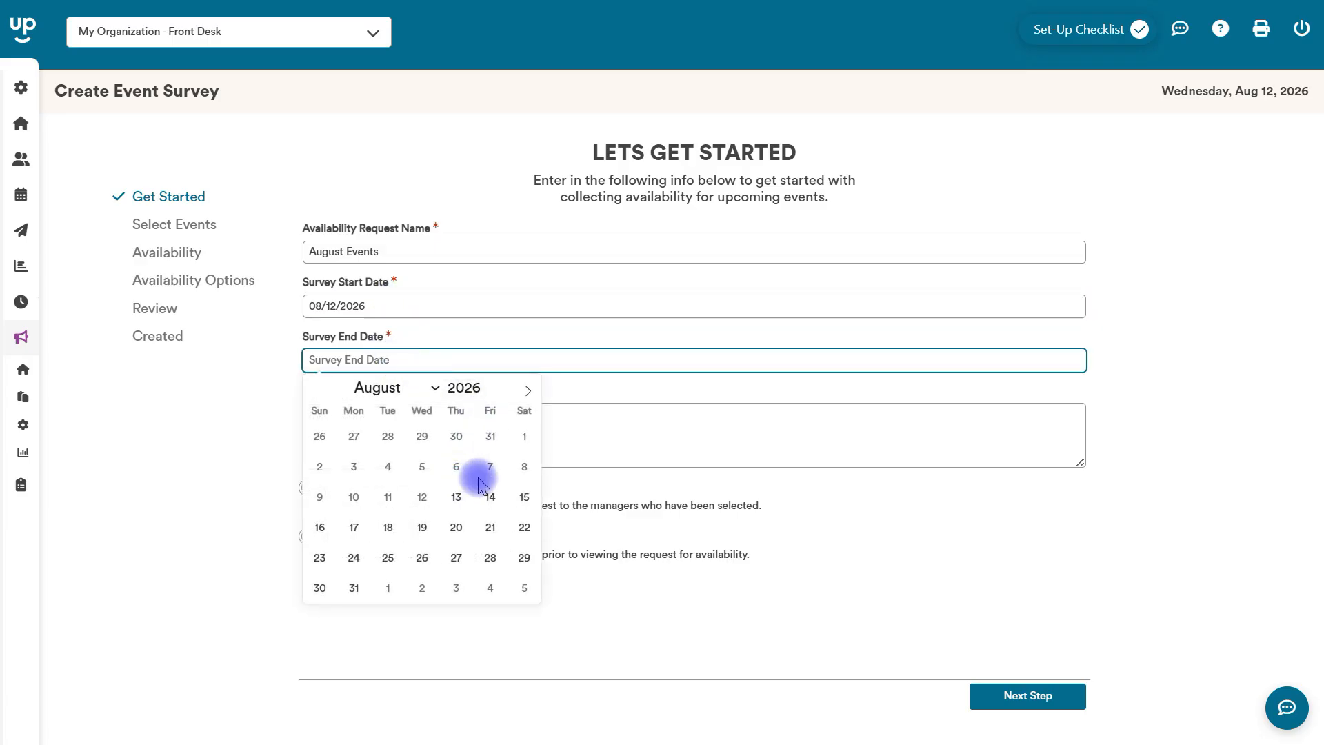
left_click(489, 495)
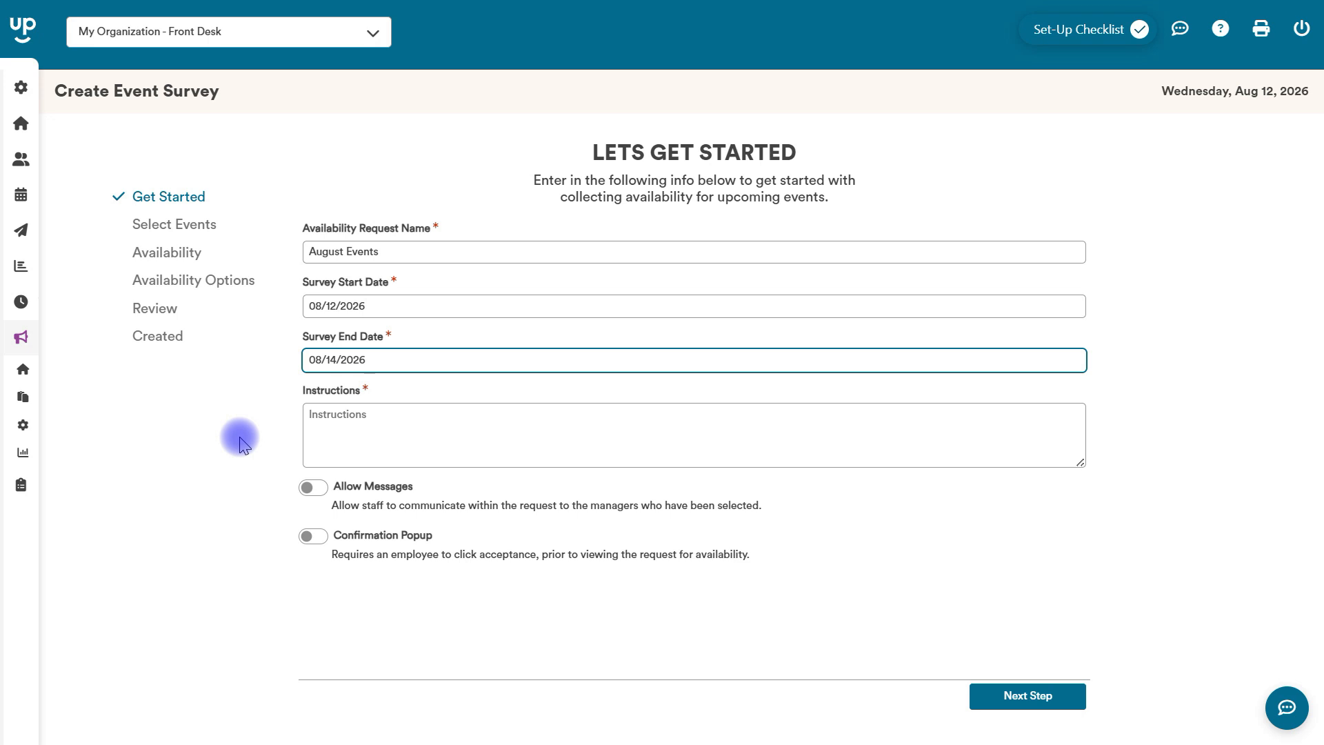
Enter the survey instructions "Please let me know what events you can work".
left_click(372, 447)
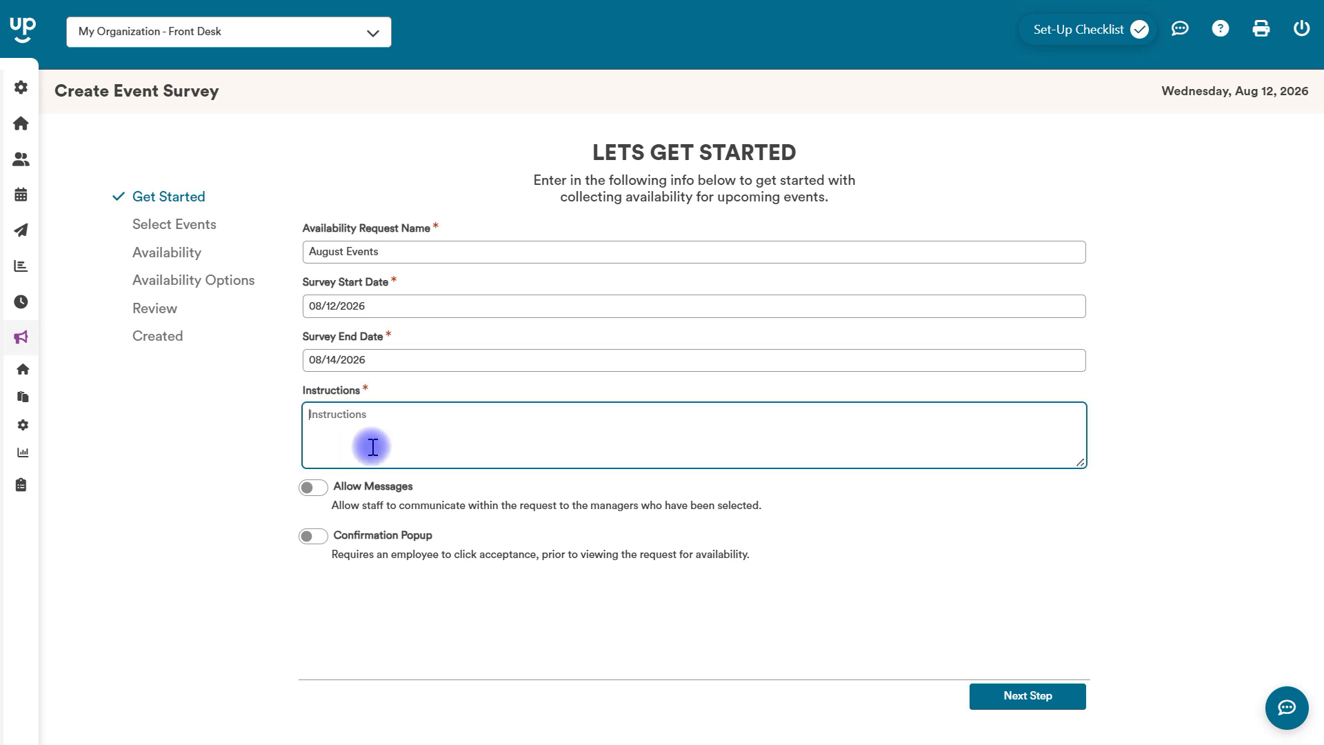
type("Please let me")
key("BackSpace")
type("me knw")
key("BackSpace")
type("ow what shi")
key("BackSpace")
key("BackSpace")
key("BackSpace")
type("events you can work")
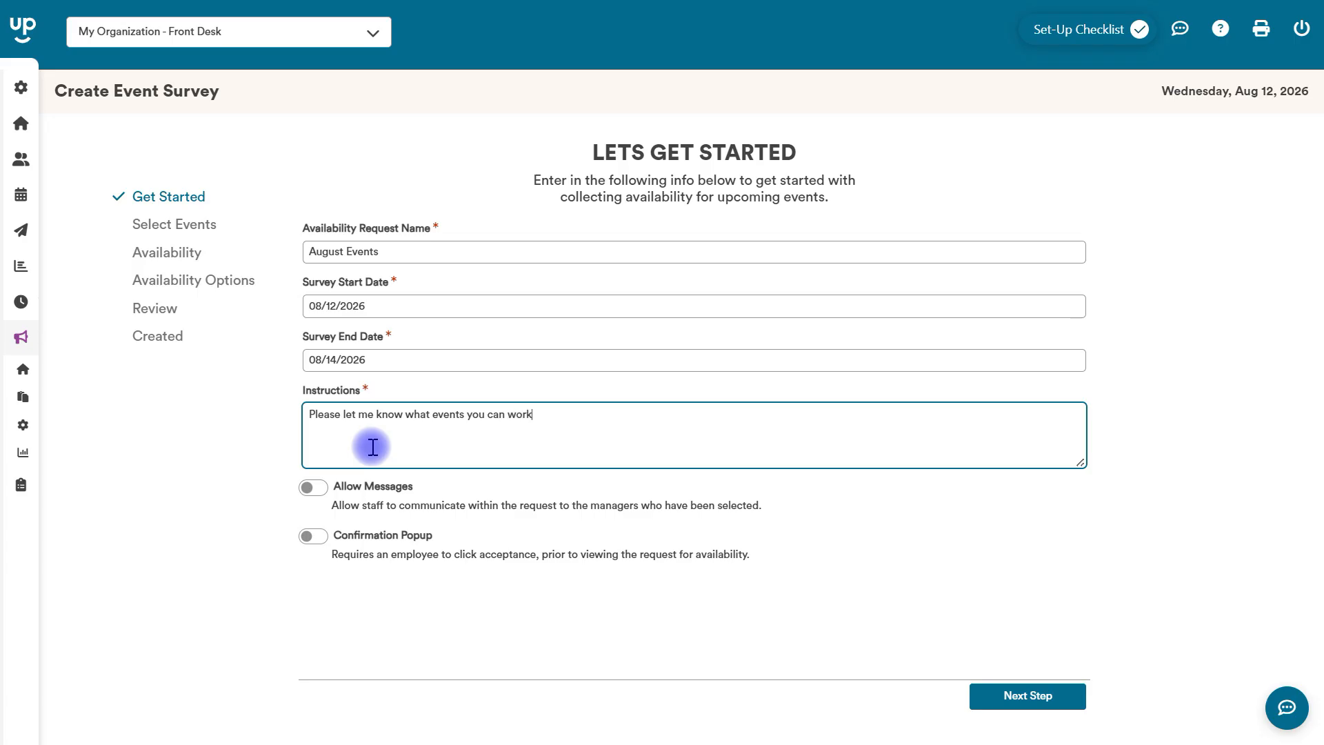
Allow messages to the chosen manager, enable the Confirmation Popup, and proceed to event selection.
left_click(314, 487)
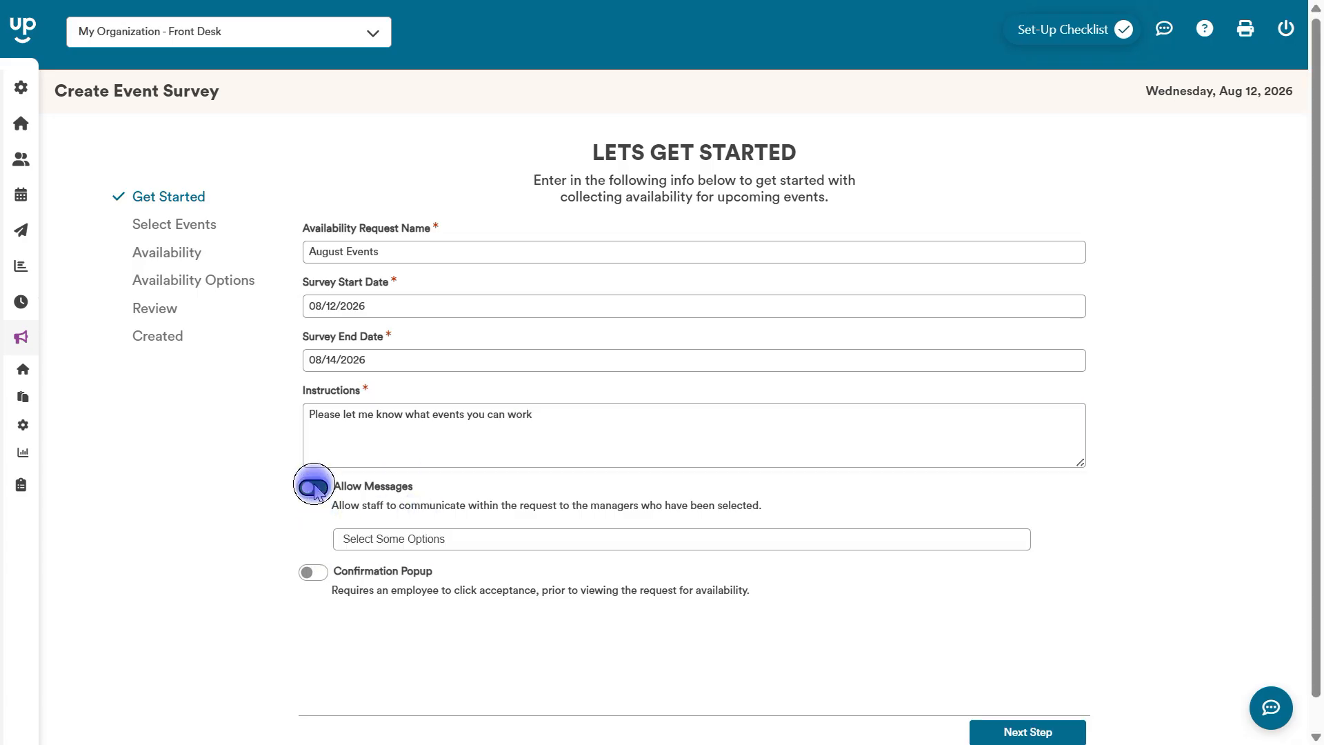
left_click(461, 538)
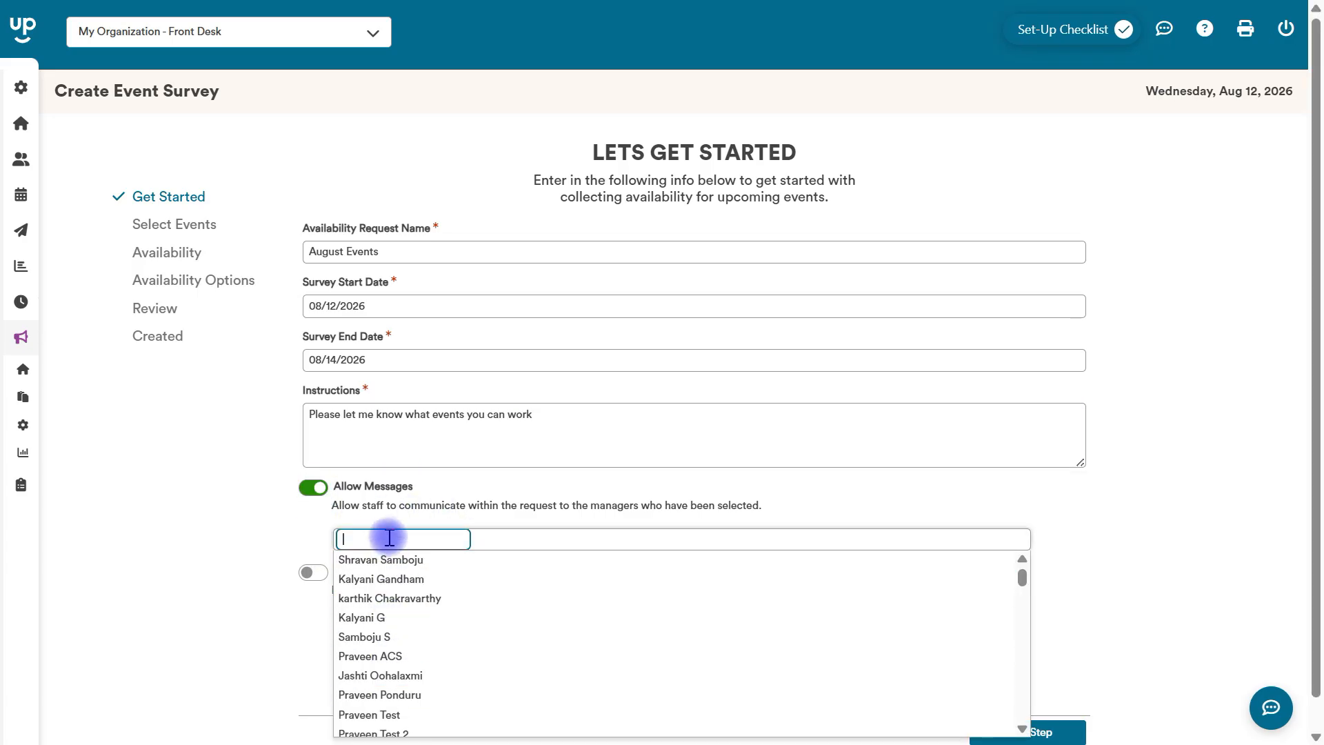
type("za")
left_click(388, 561)
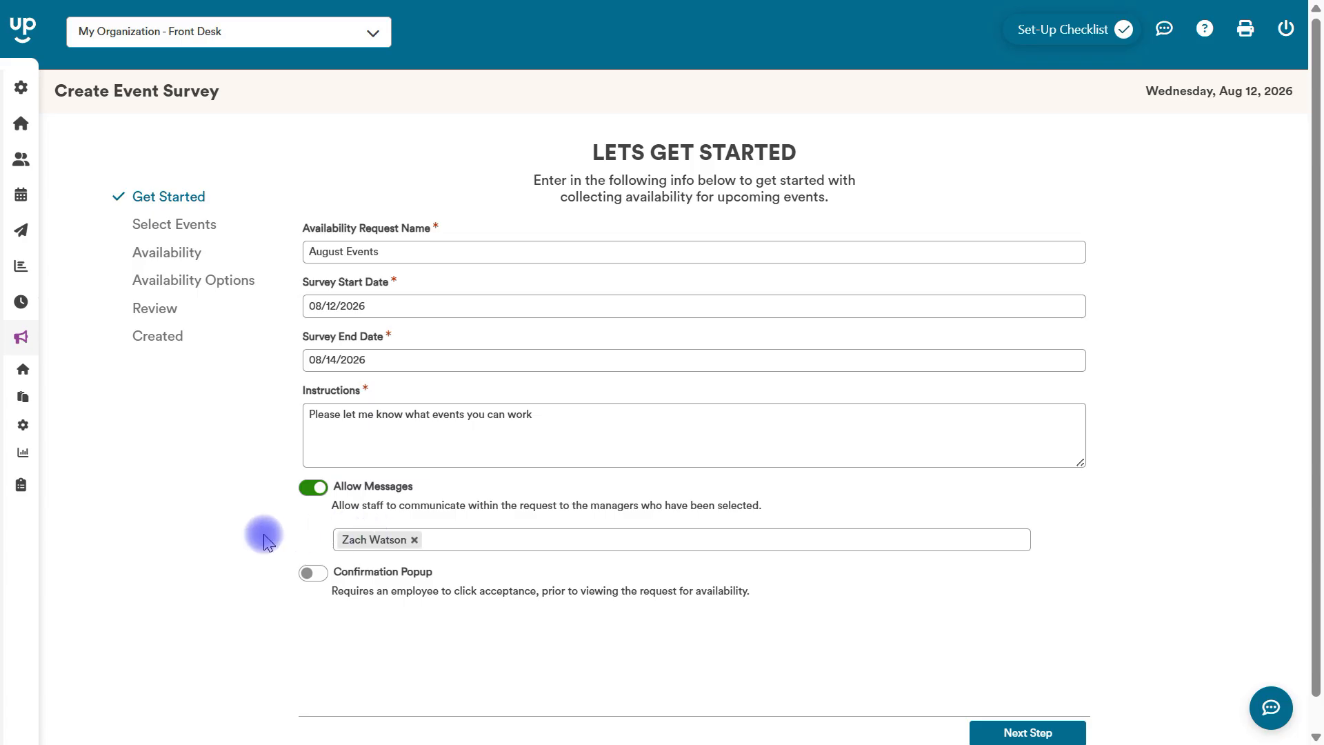
left_click(310, 572)
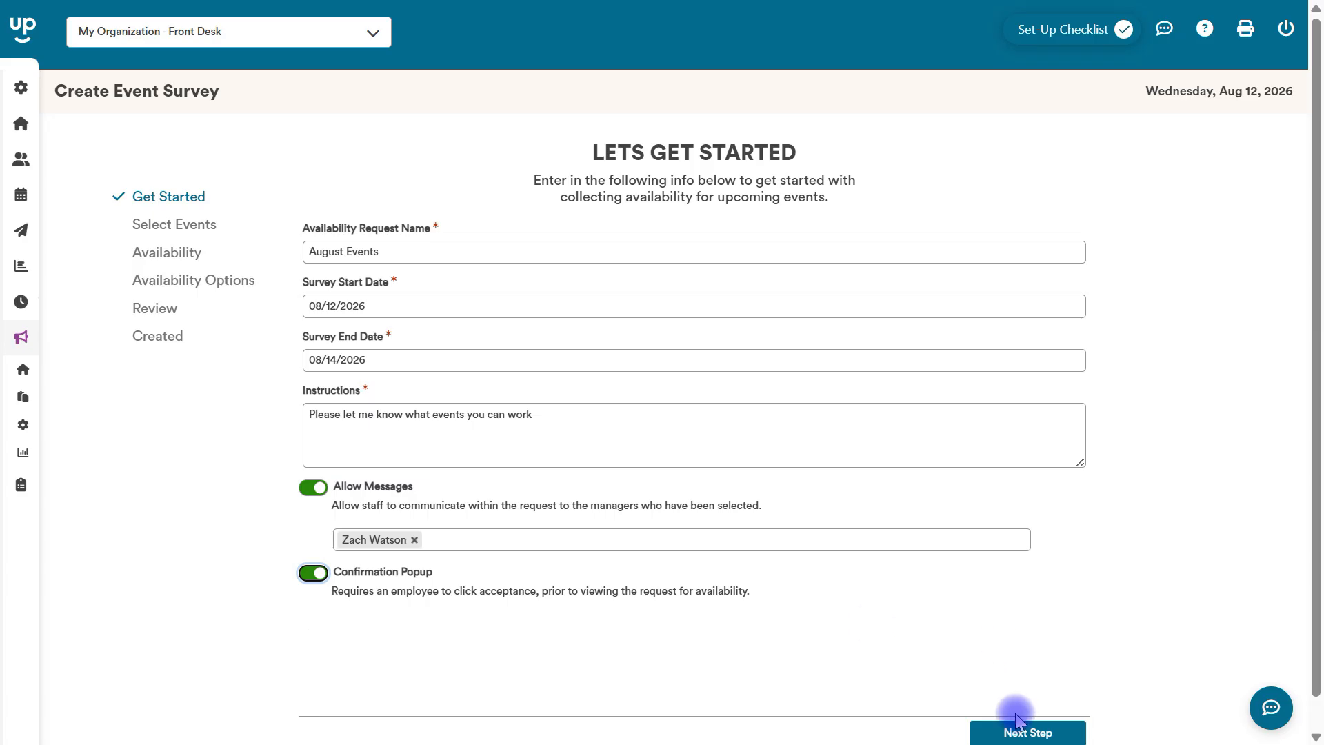
left_click(1027, 732)
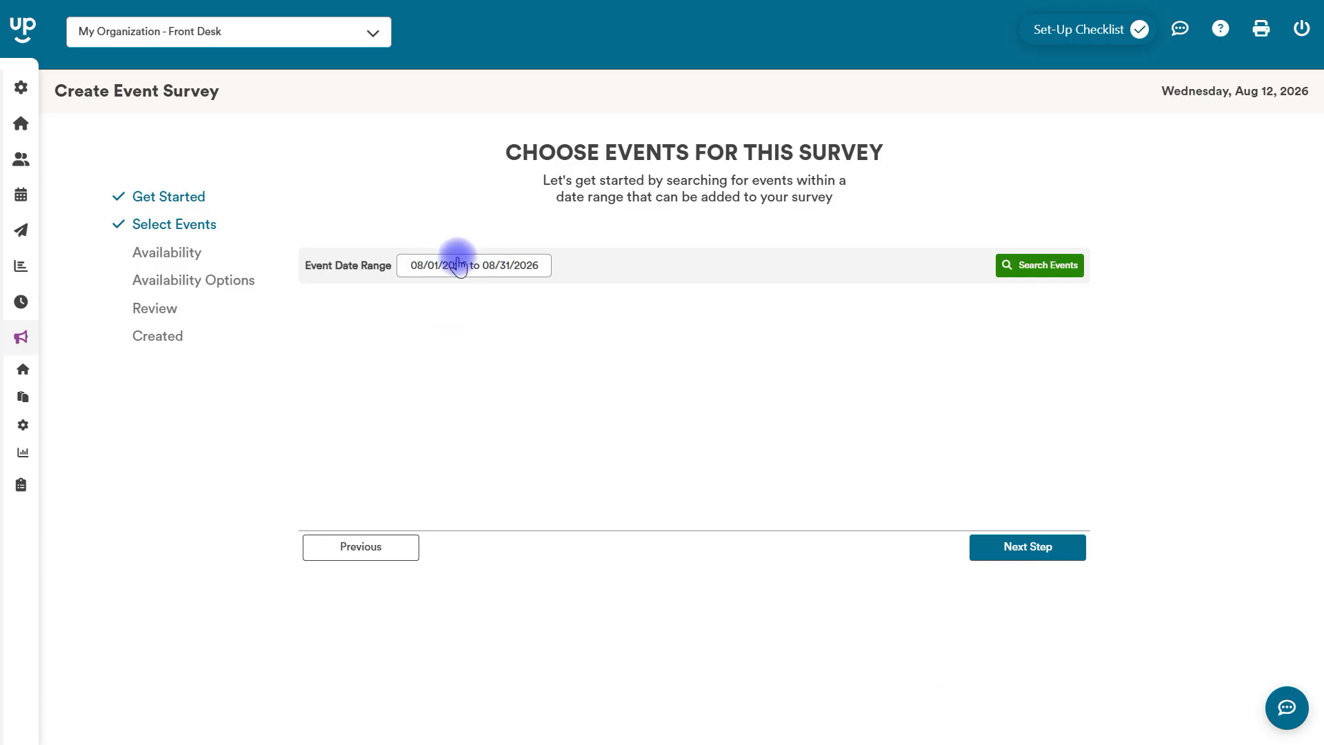
Search for events from 08/01/2026 to 08/31/2026 and include both basketball events in the survey.
left_click(1022, 266)
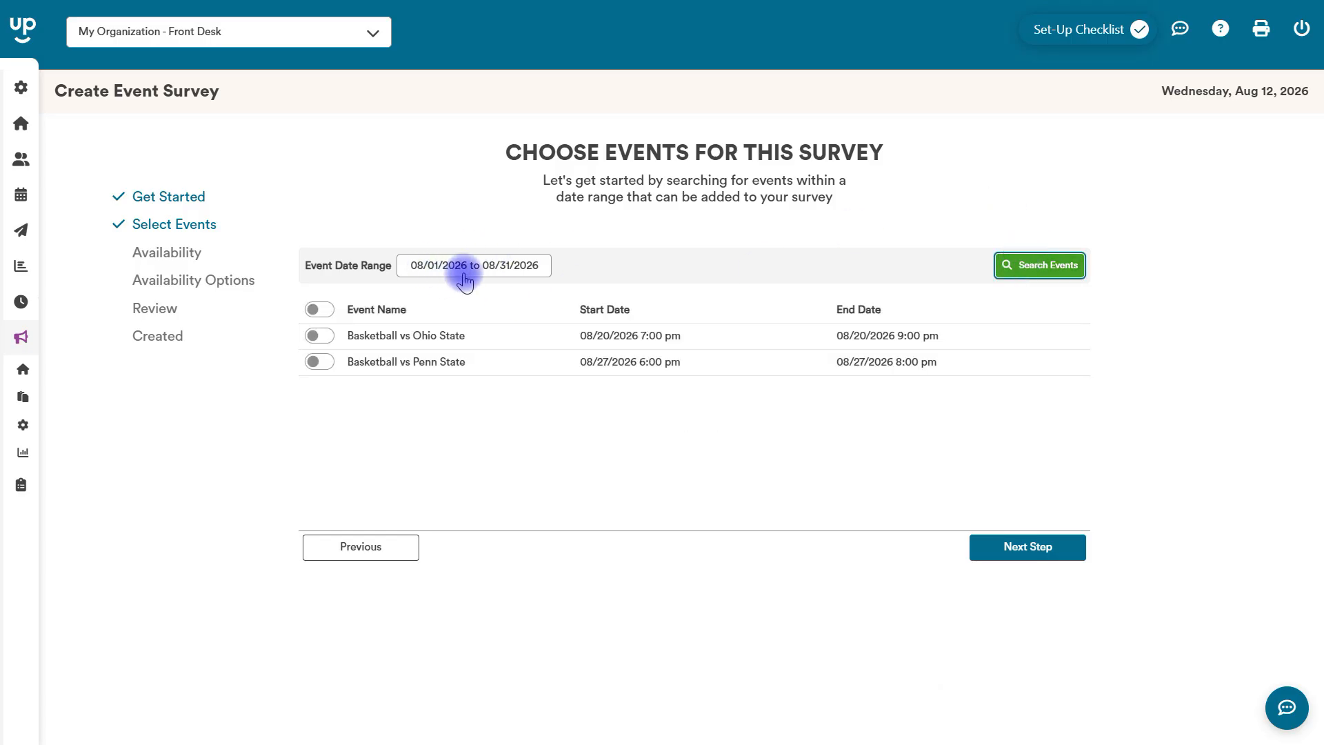
left_click(319, 310)
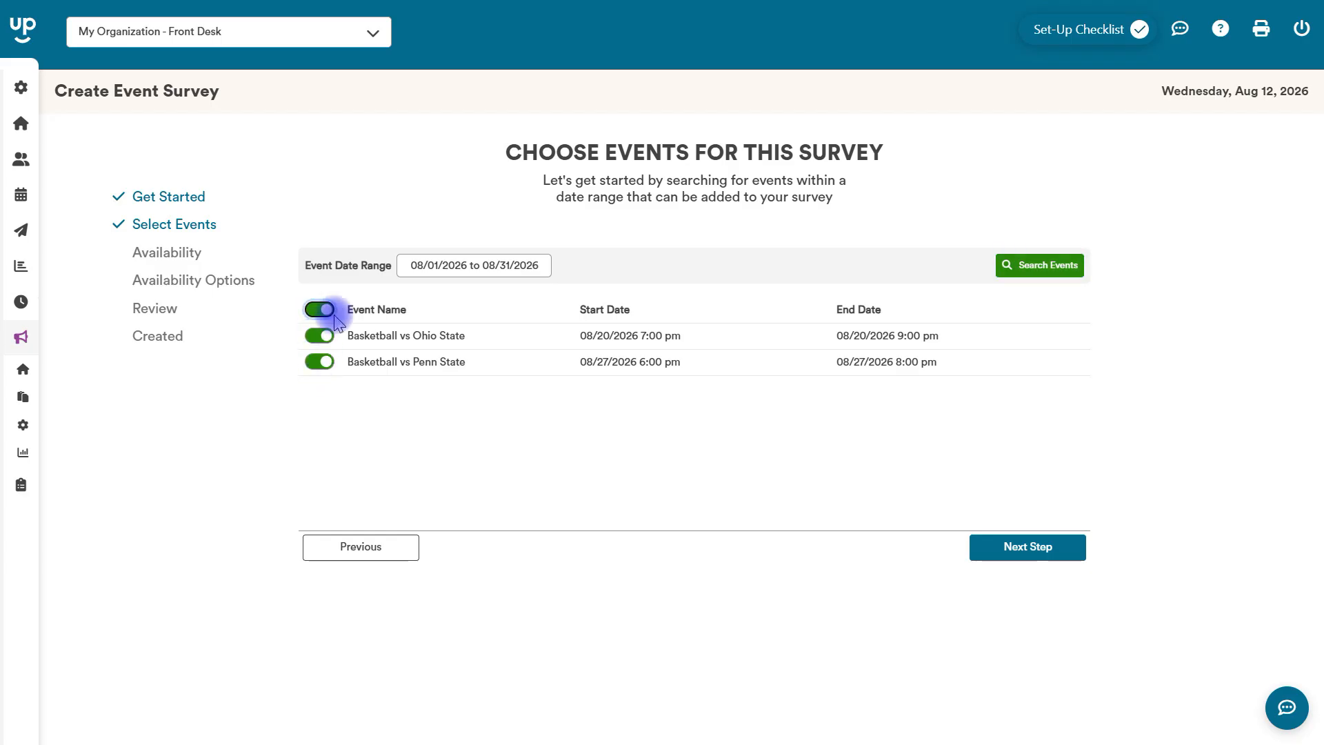
left_click(1033, 548)
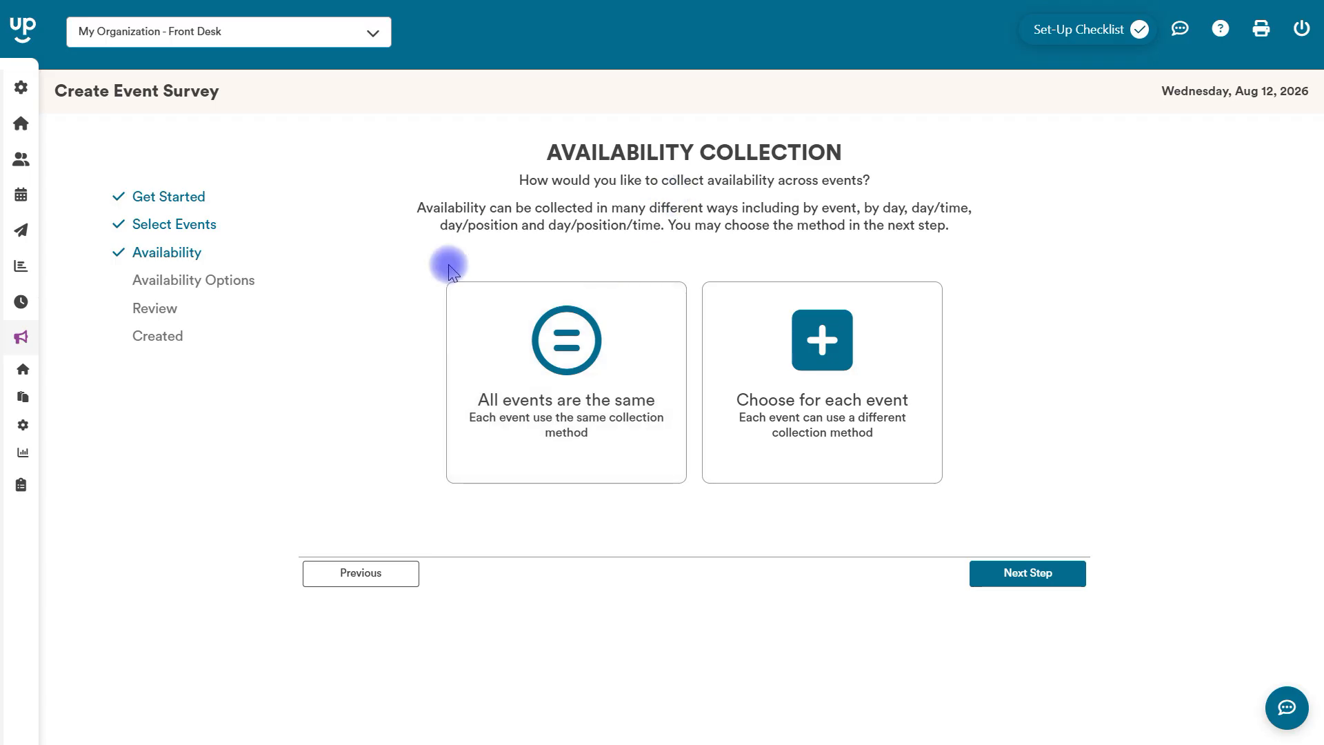
Use the same By Day, Time & Position collection method for all events, and create the availability request.
left_click(548, 380)
left_click(1009, 580)
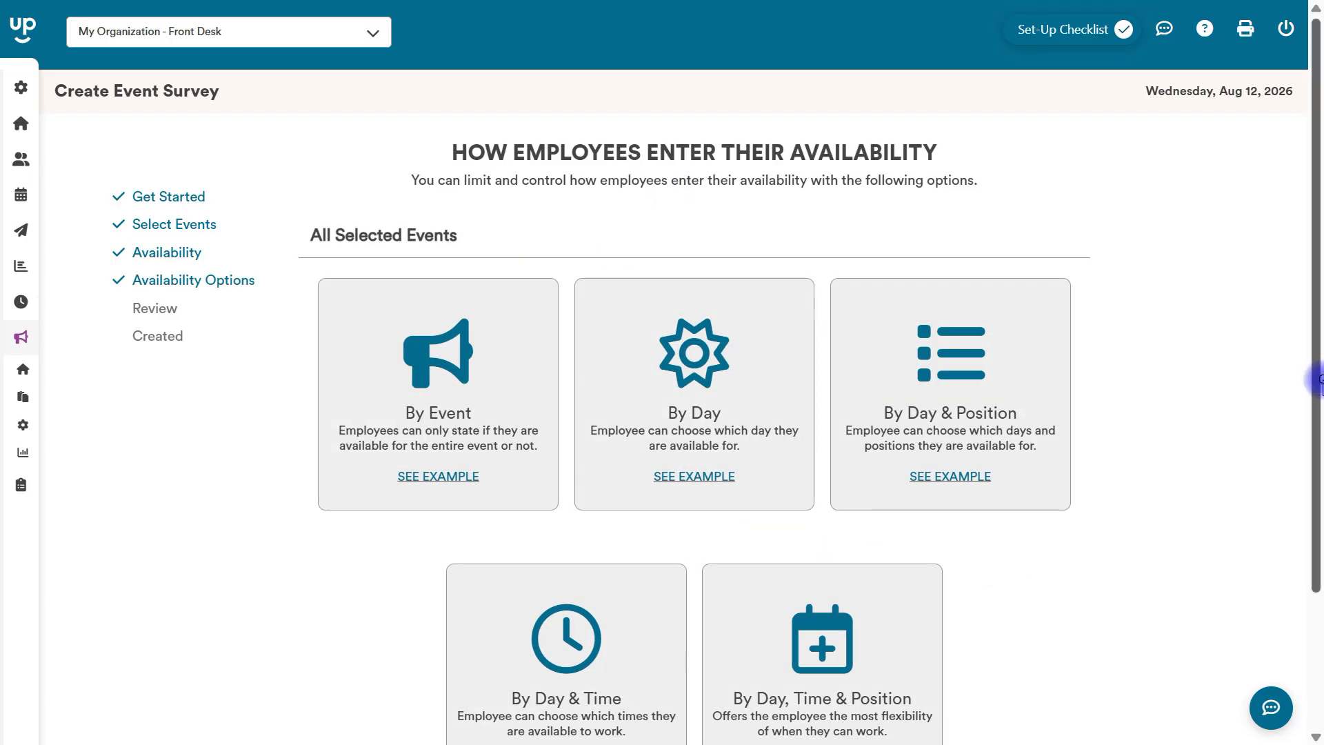
scroll(765, 444, "down", 2)
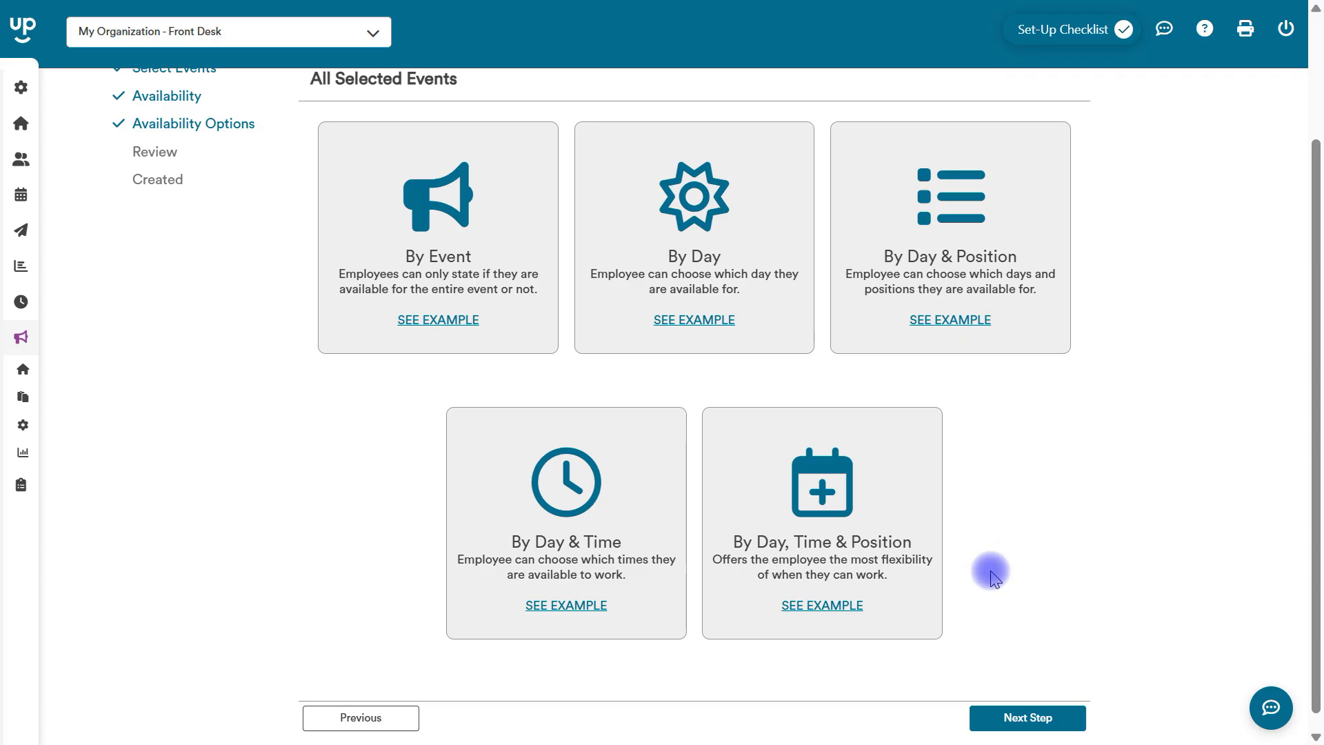
left_click(873, 511)
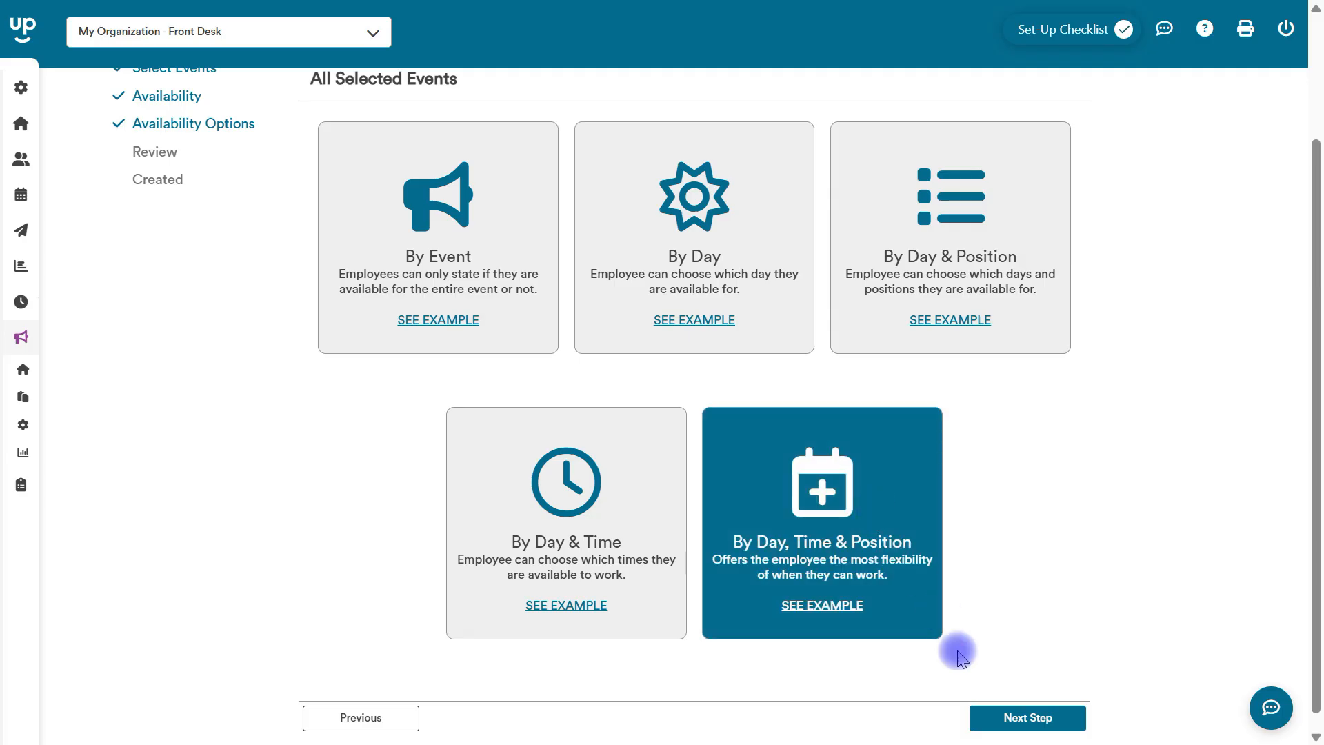
left_click(999, 717)
left_click(987, 508)
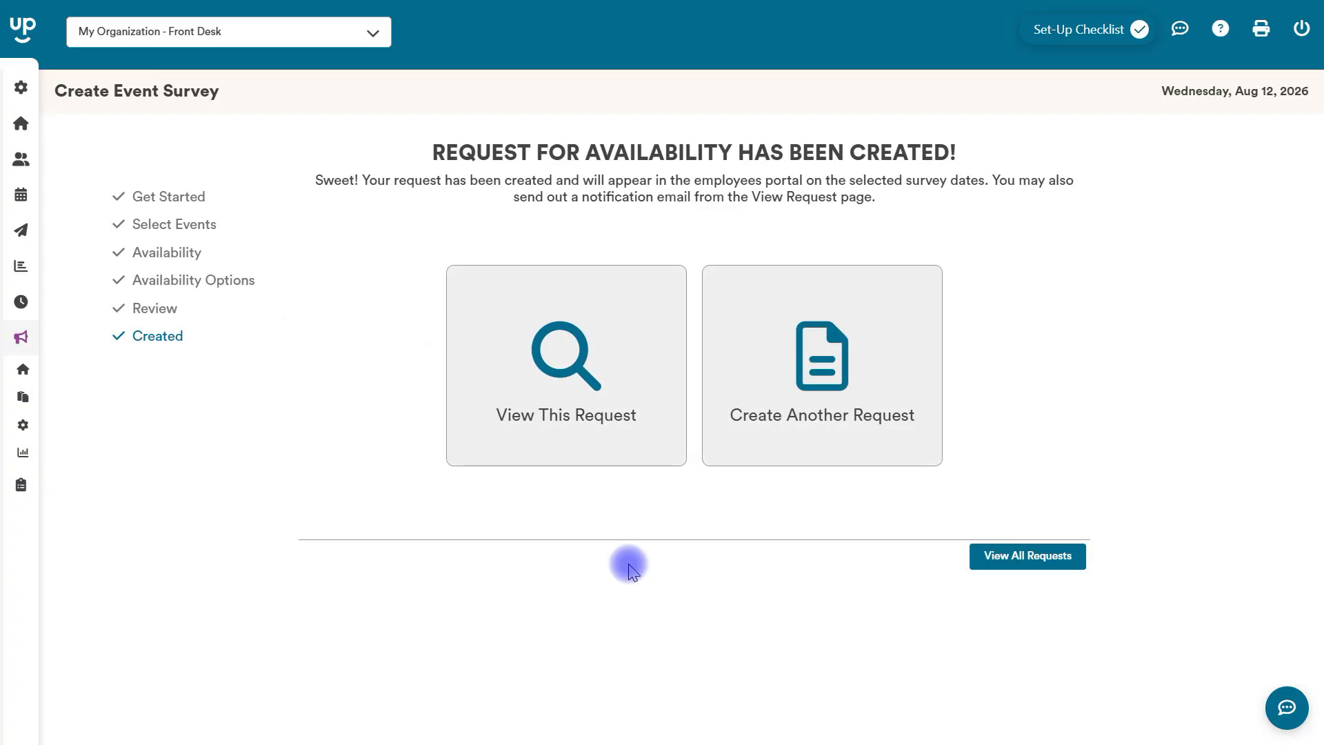
left_click(1016, 554)
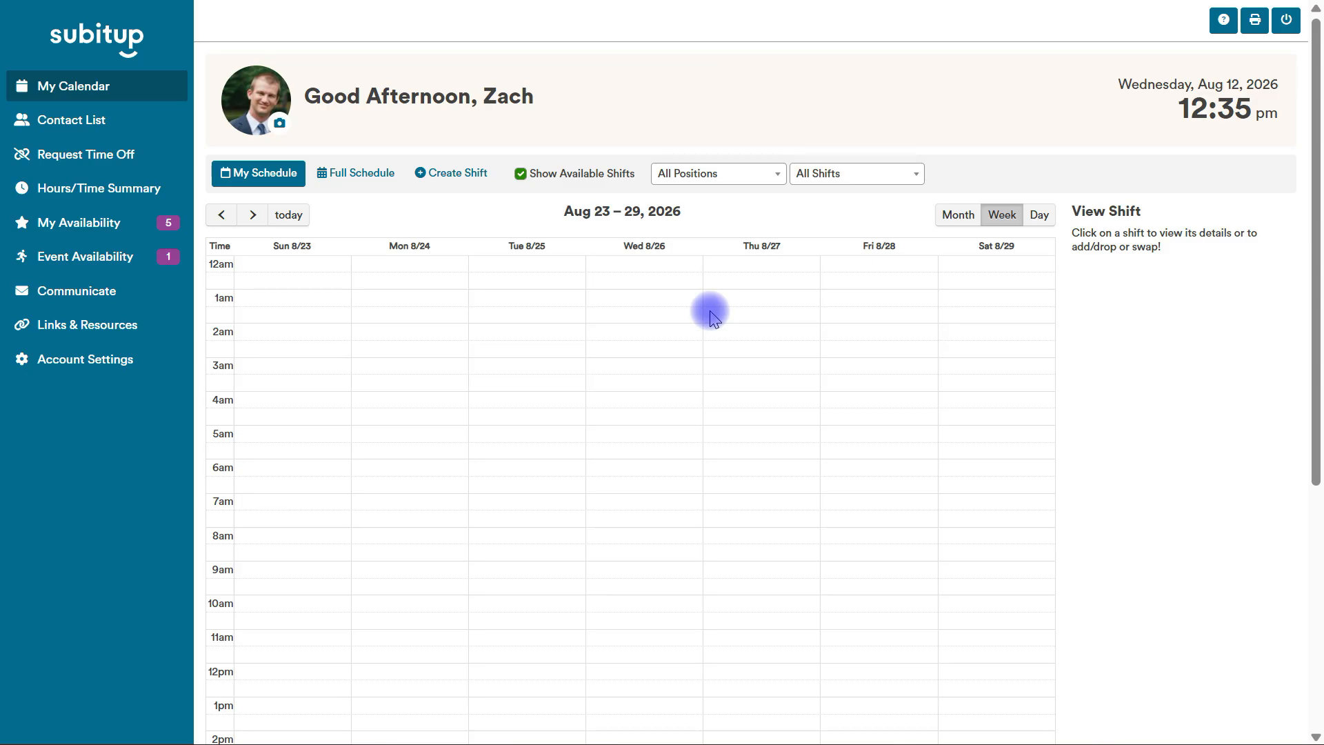
Request to pick up the available Front Desk shift for Basketball vs Penn State on 8/27/2026, 4:00 to 7:00 pm.
left_click_drag(1314, 197, 1287, 475)
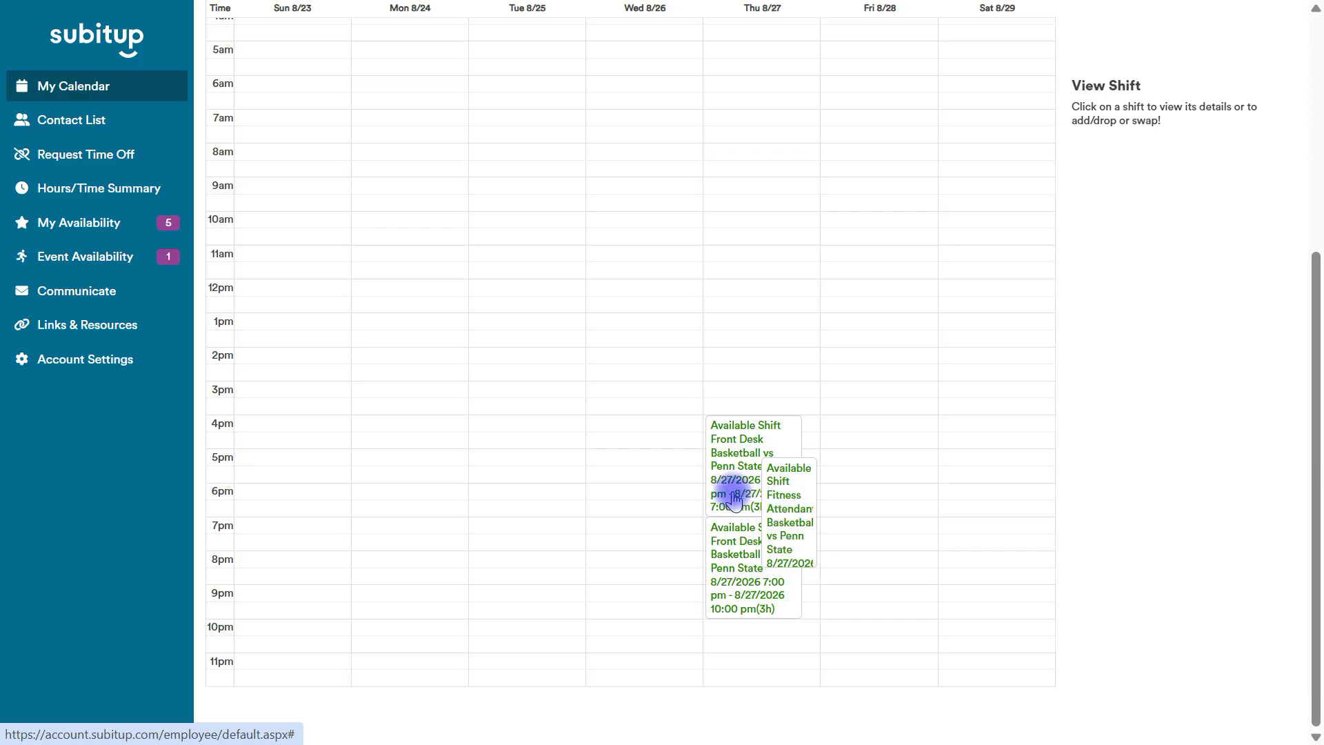
left_click(730, 464)
left_click(1267, 352)
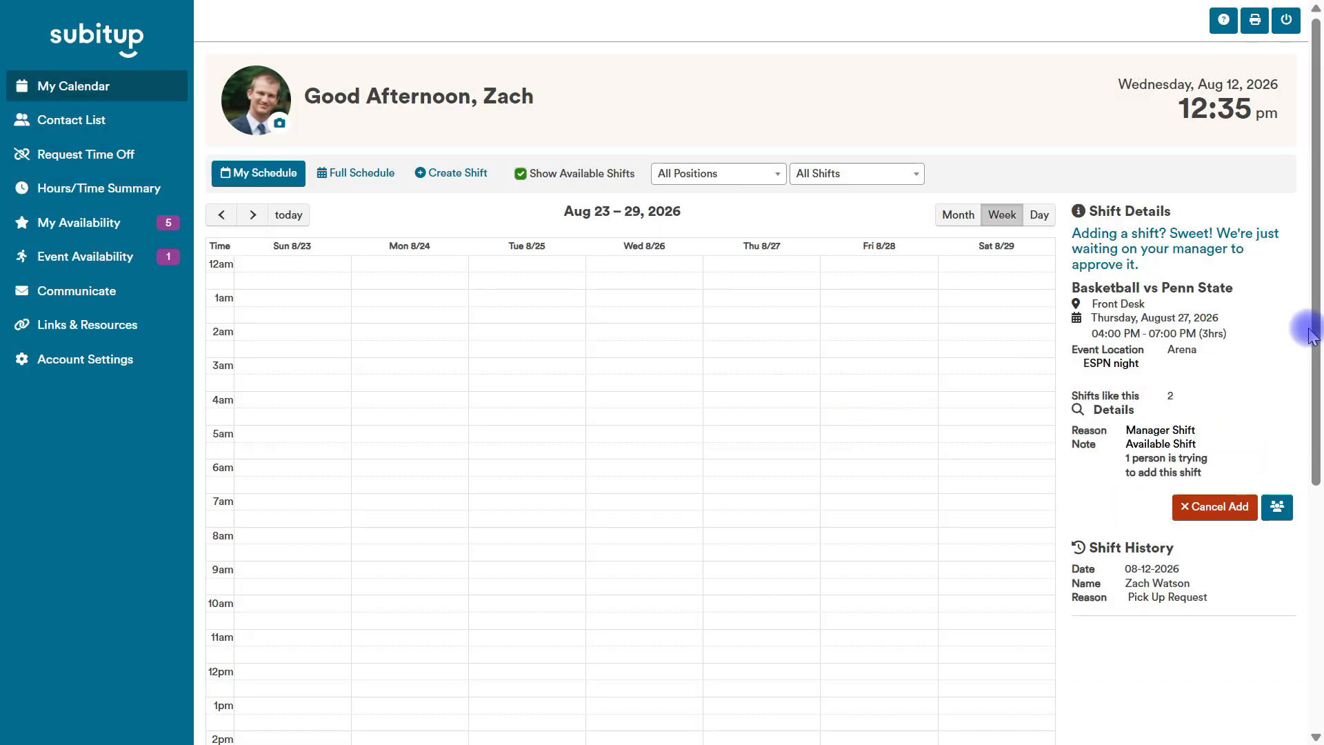
left_click_drag(1310, 336, 1282, 688)
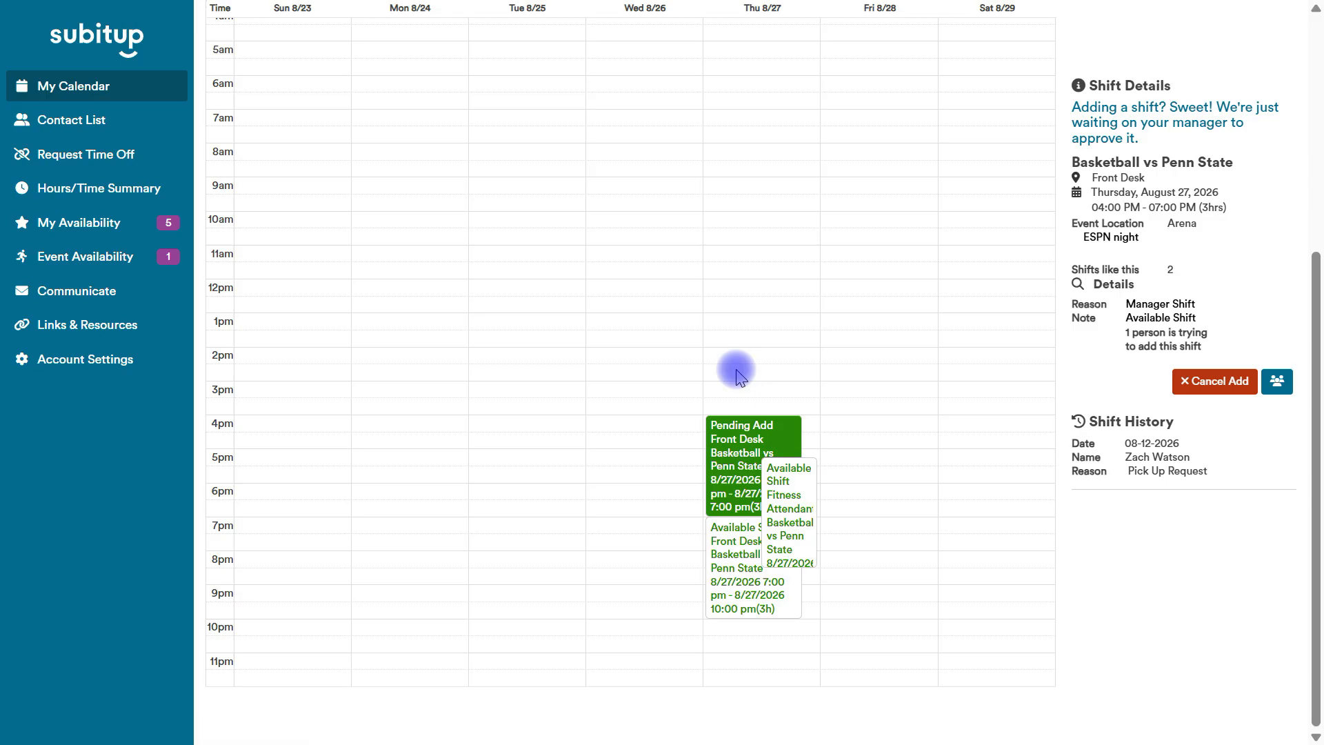
Open the August Events availability survey and accept the agreement to work any assigned shifts.
left_click_drag(1319, 376, 1319, 183)
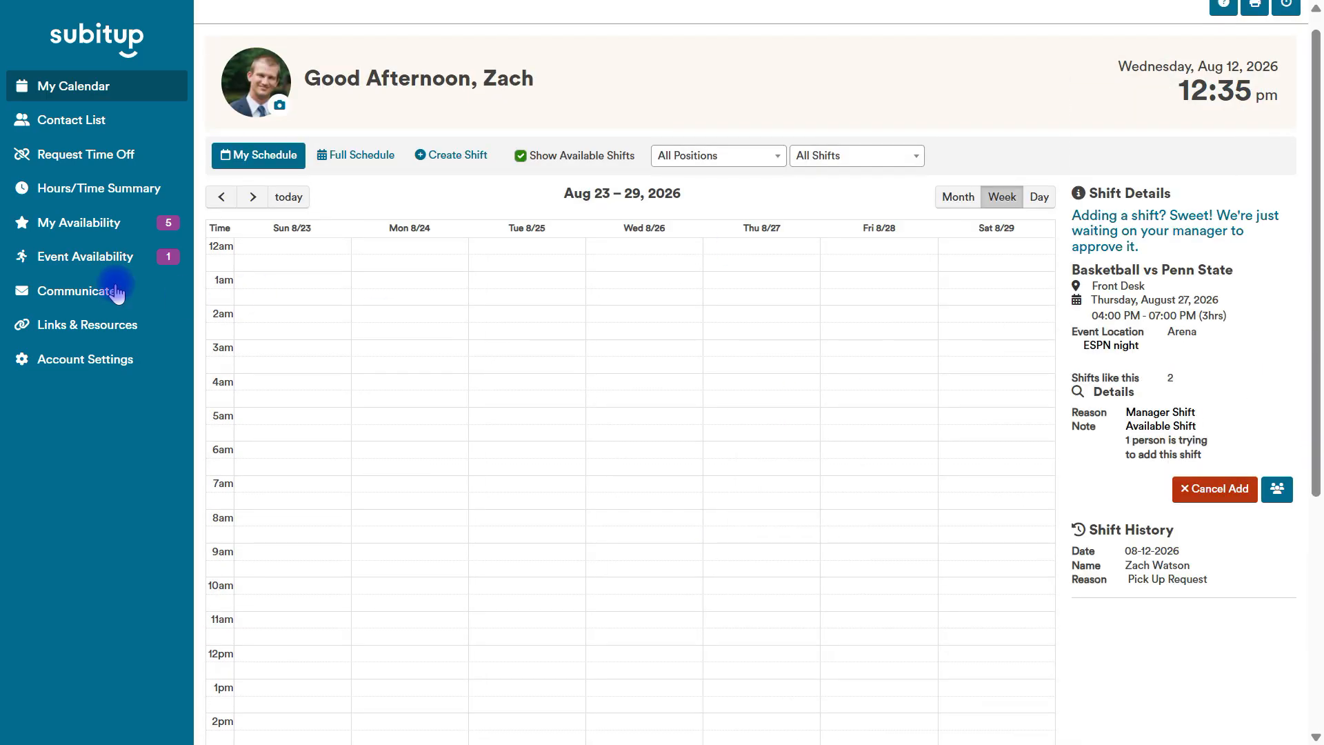
left_click(81, 265)
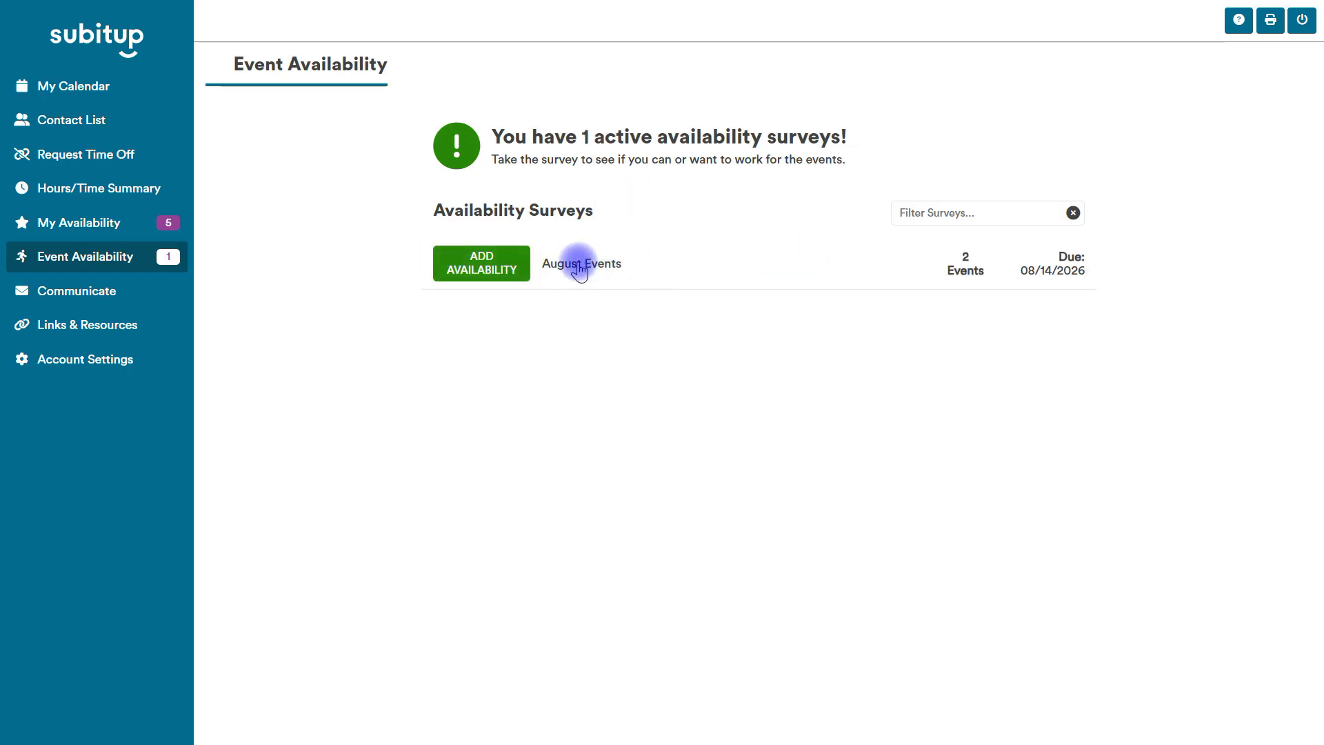
left_click(488, 270)
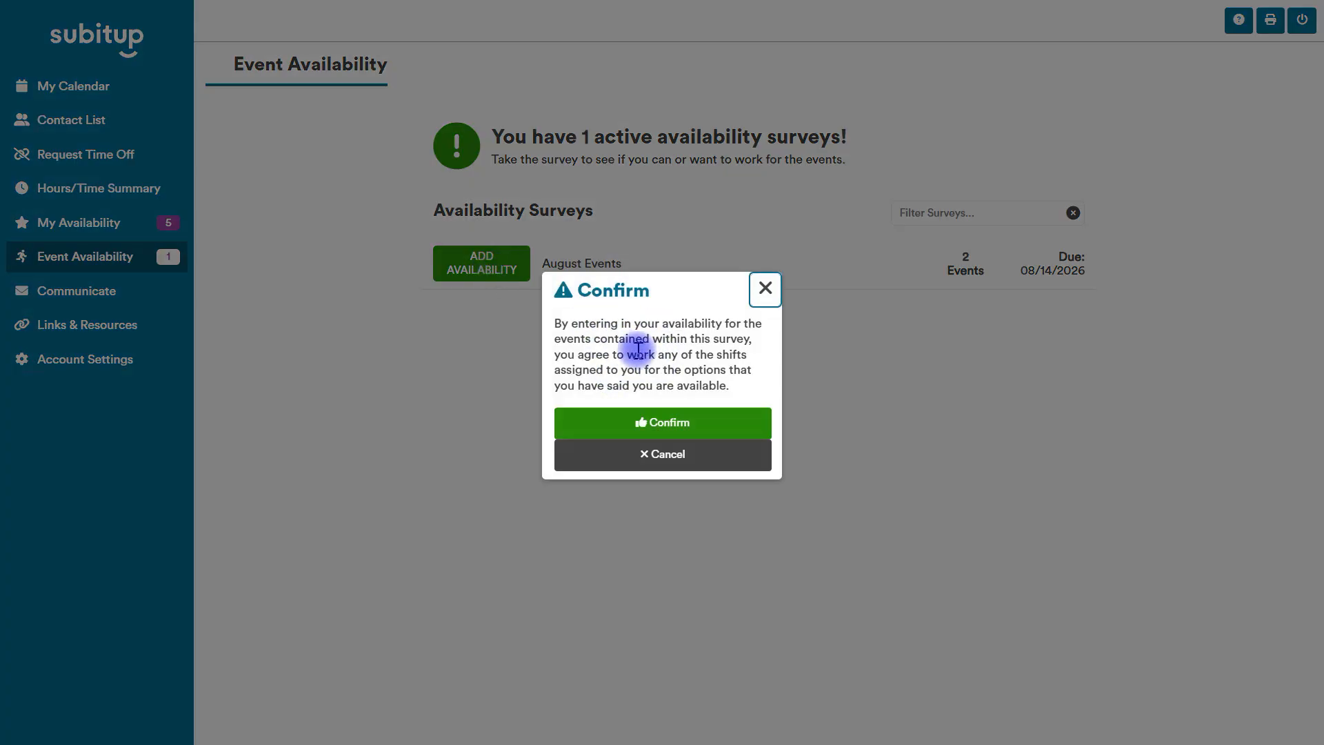
left_click(657, 423)
Mark availability for the Ohio State Fitness Attendant shift, 6:15 to 9:30 pm, and the Penn State Front Desk shift, 4:00 to 7:00 pm.
left_click_drag(1316, 148, 1315, 261)
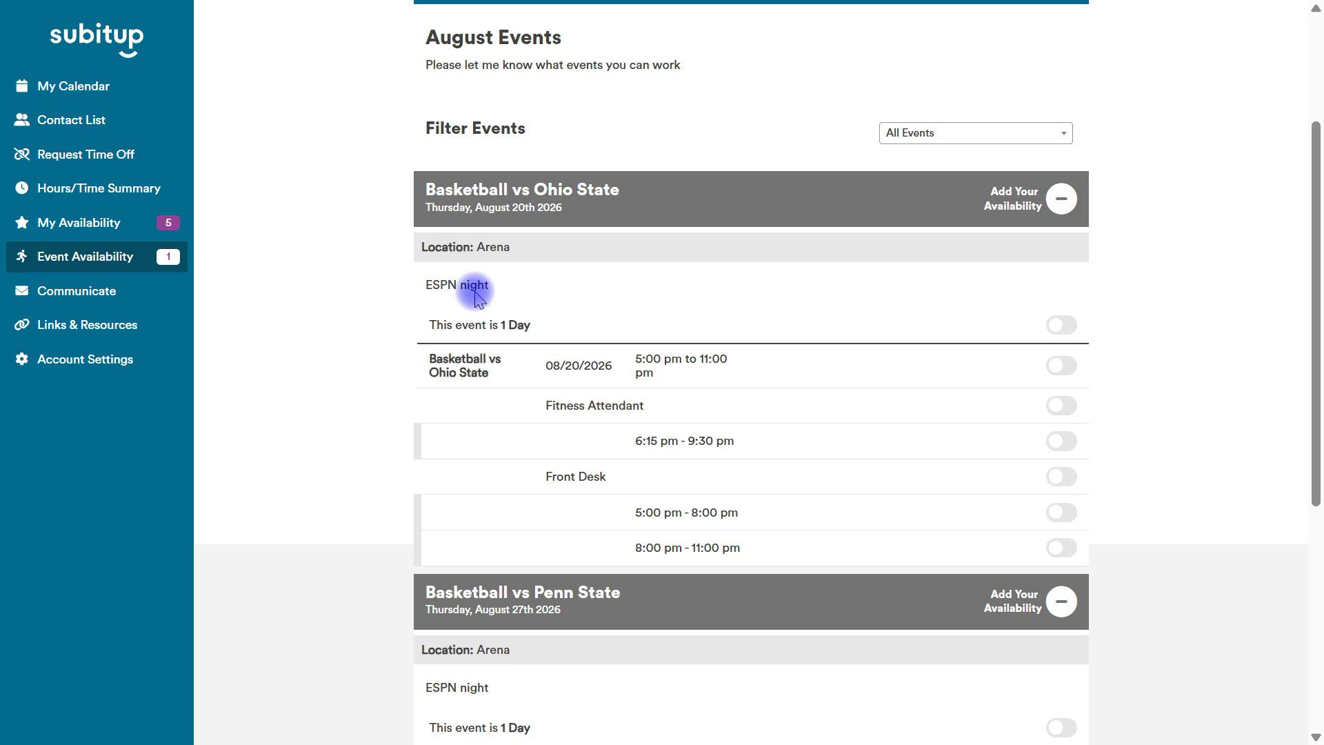
left_click(1053, 442)
left_click_drag(1313, 351, 1310, 545)
scroll(1013, 503, "up", 5)
scroll(1209, 573, "down", 6)
left_click(1048, 495)
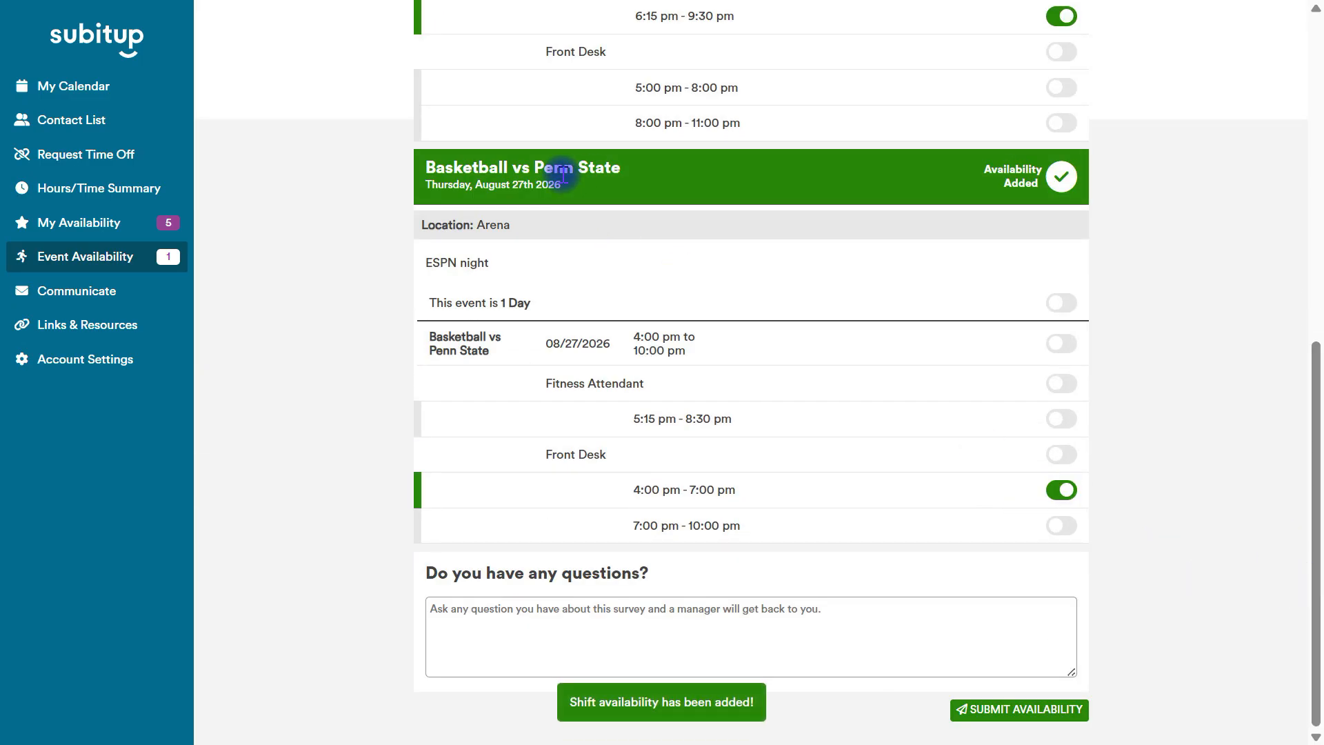
Review the survey's shift choices for both events and submit the availability without a question.
scroll(1313, 400, "up", 3)
scroll(1312, 460, "down", 2)
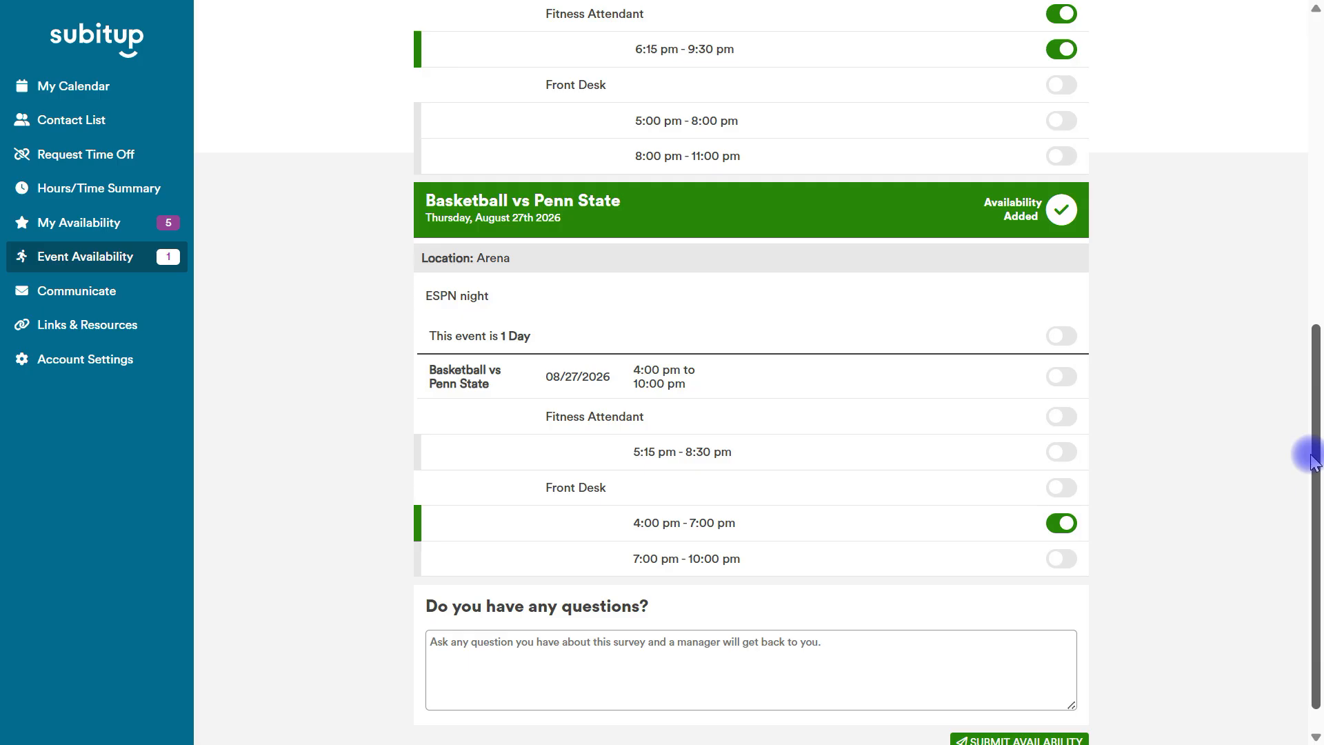
left_click_drag(1312, 461, 1304, 524)
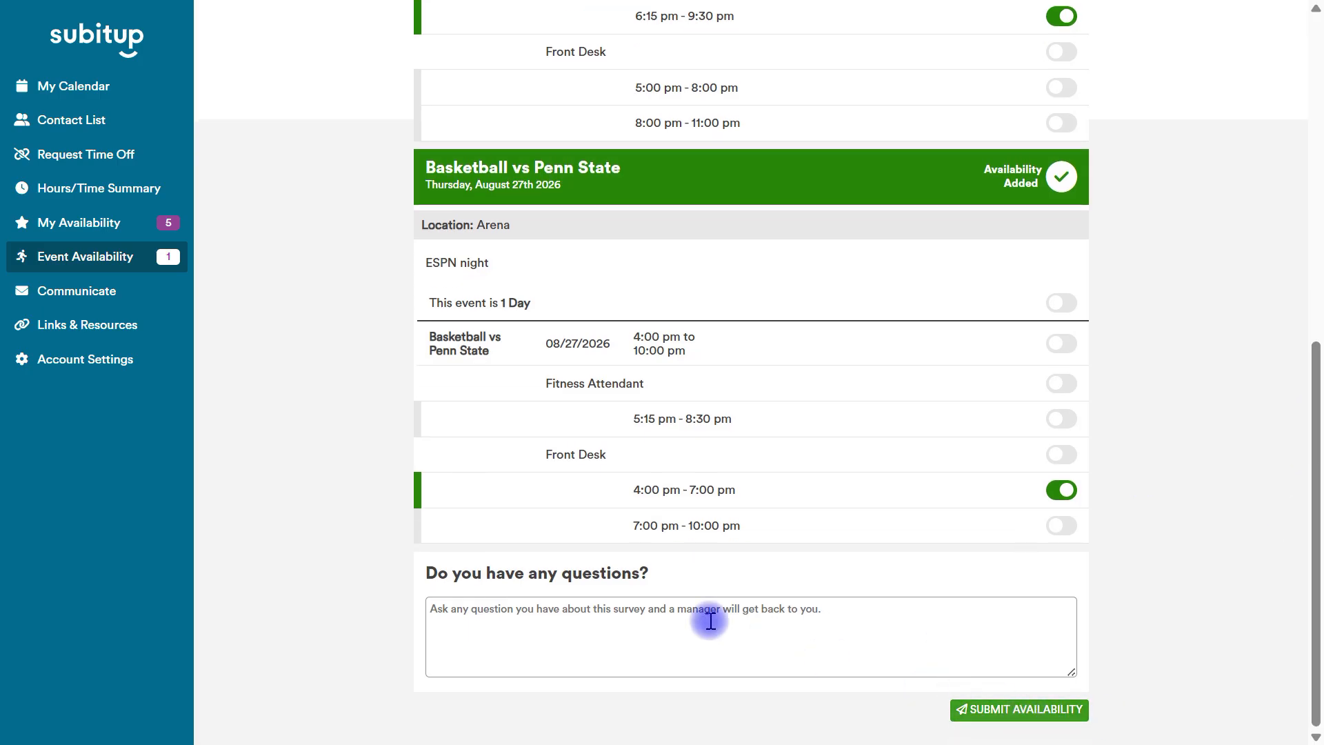
left_click(1006, 710)
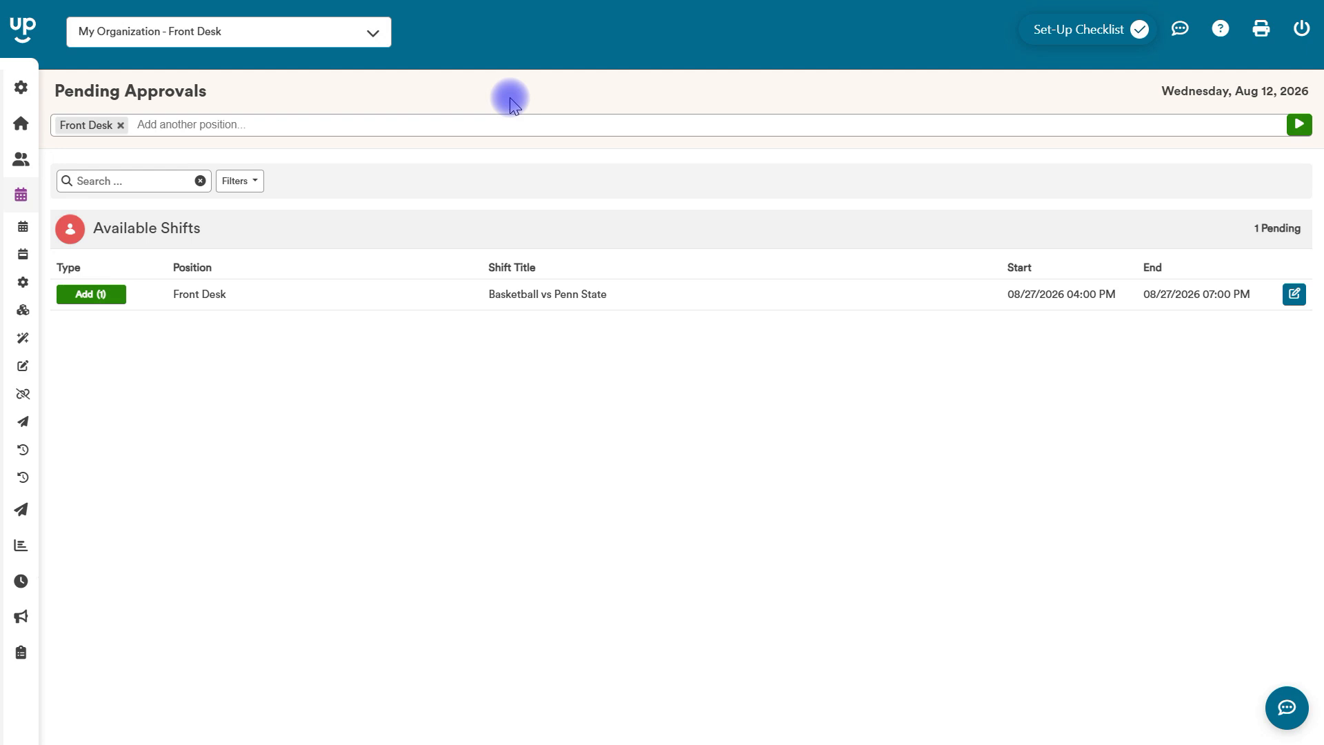
Approve the employee's pending request to pick up the 08/27/2026 Front Desk shift for Basketball vs Penn State.
mouse_move(56, 196)
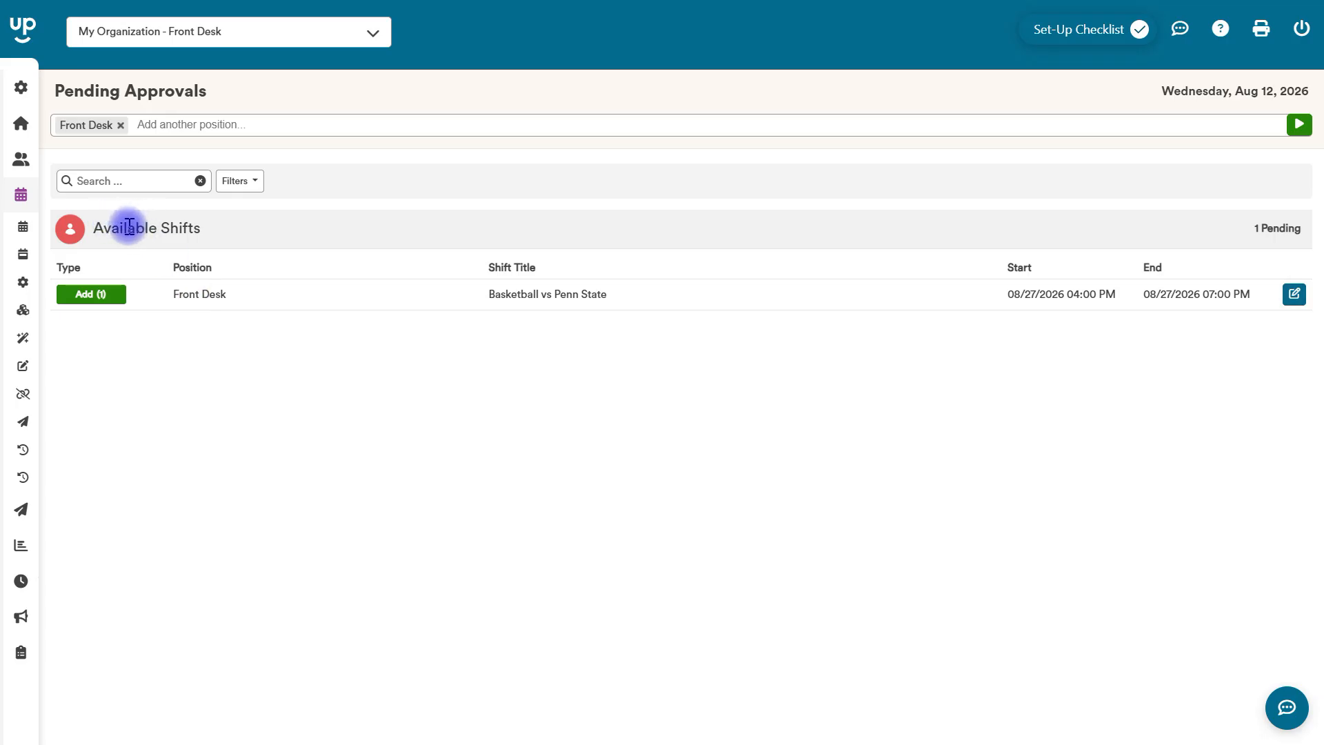
left_click(1293, 294)
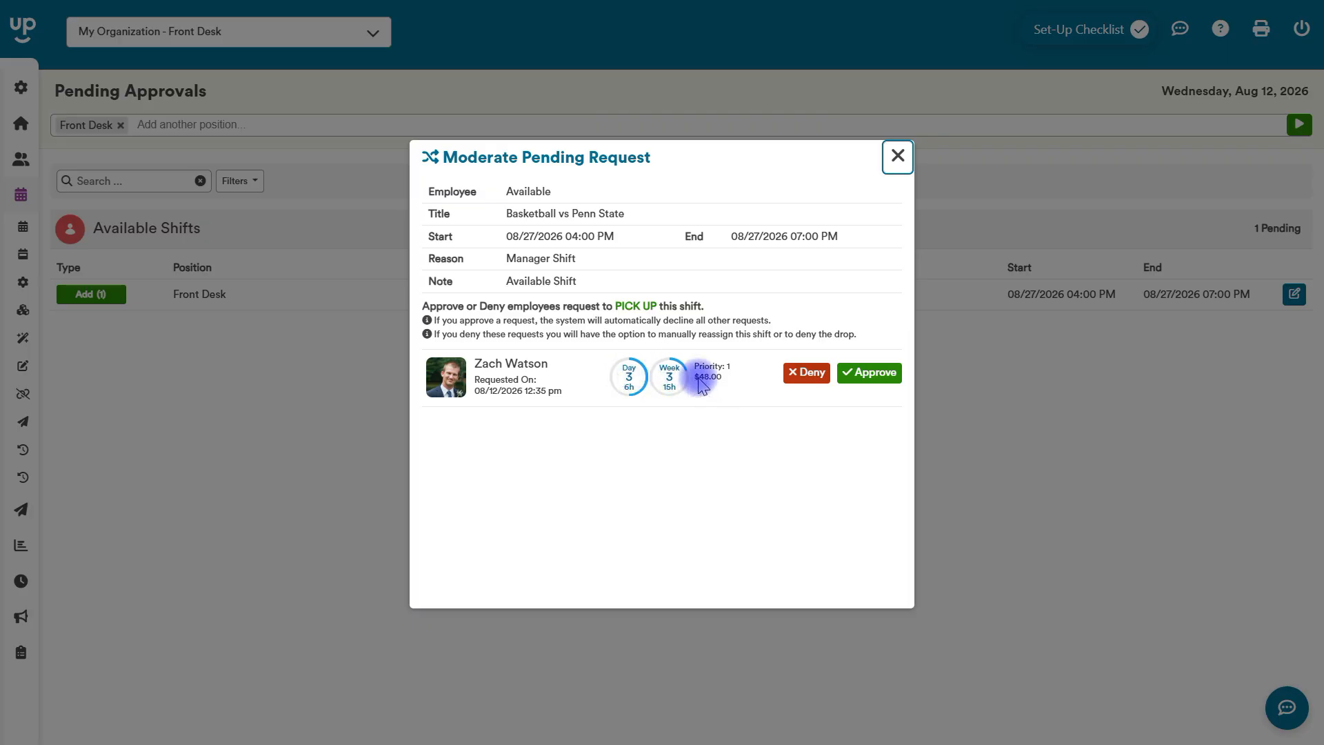
left_click(884, 377)
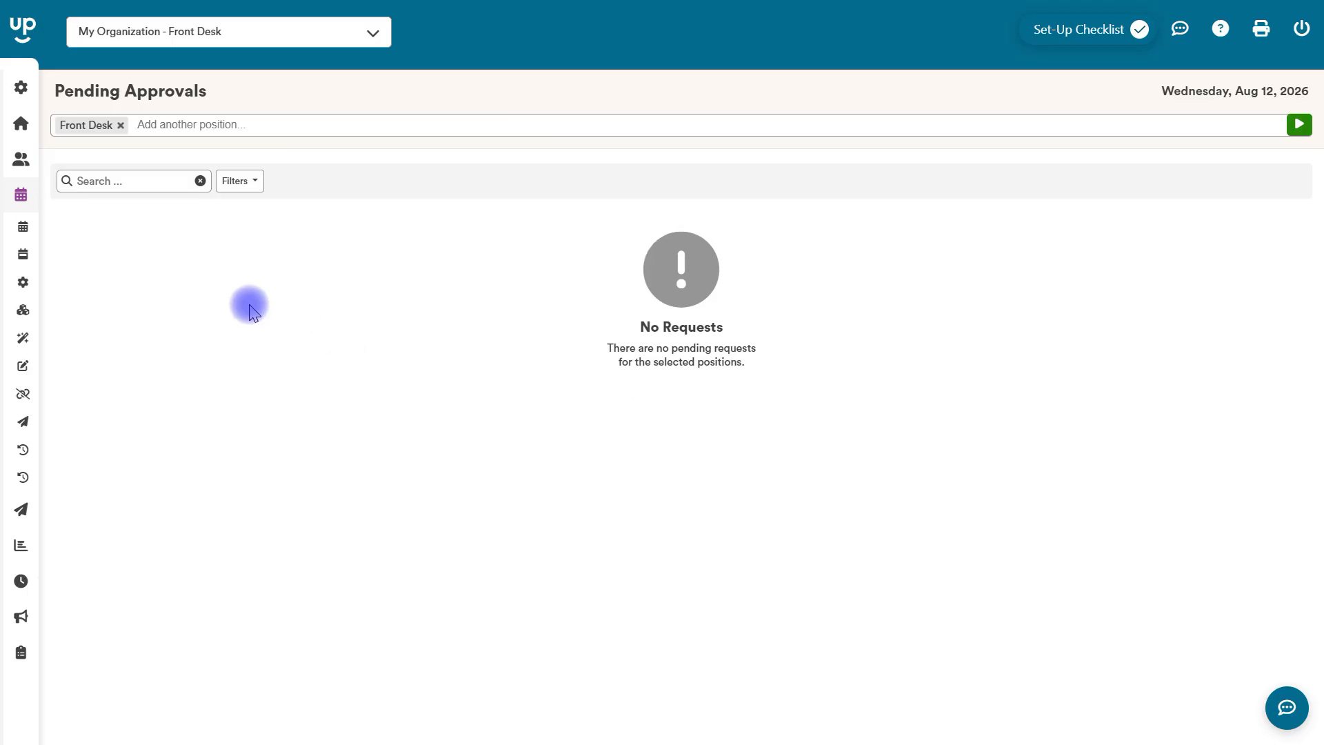
Open the August Events survey from the event availability surveys and examine which staff submitted and confirmed availability.
mouse_move(12, 242)
left_click(66, 188)
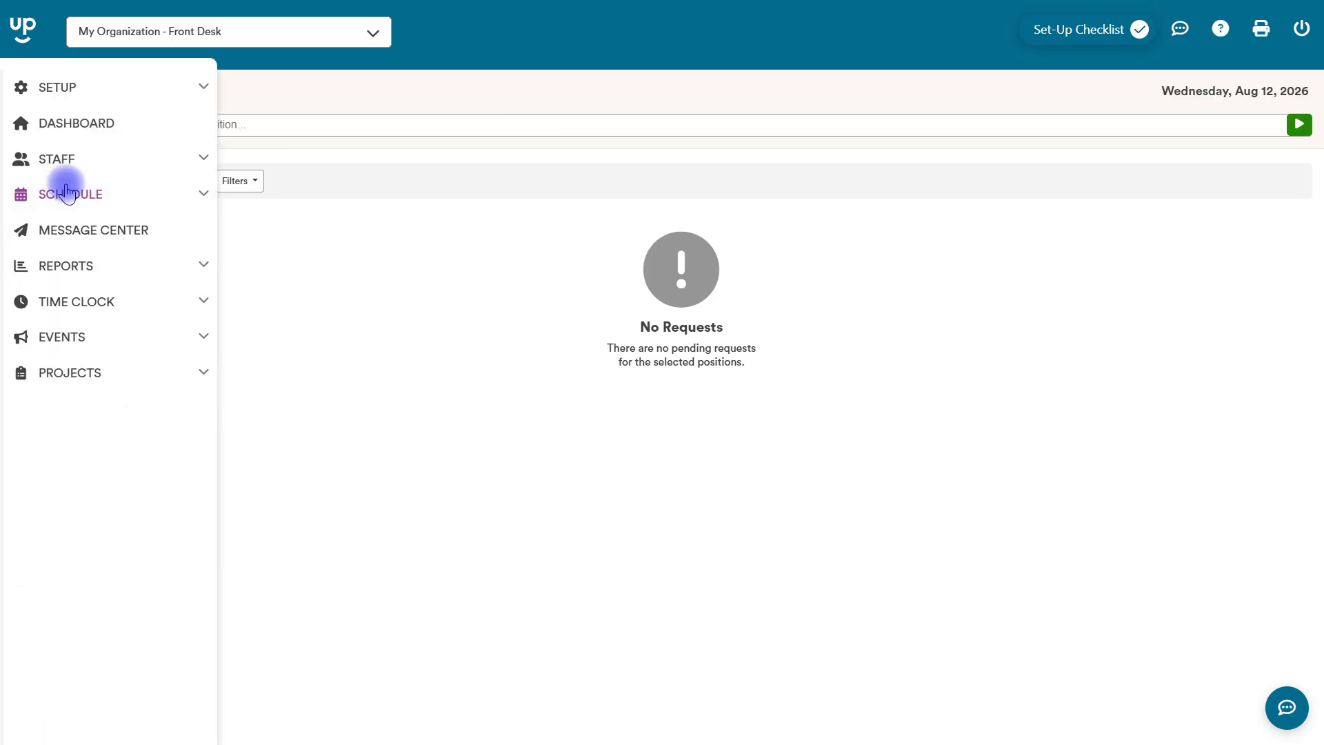
left_click(65, 340)
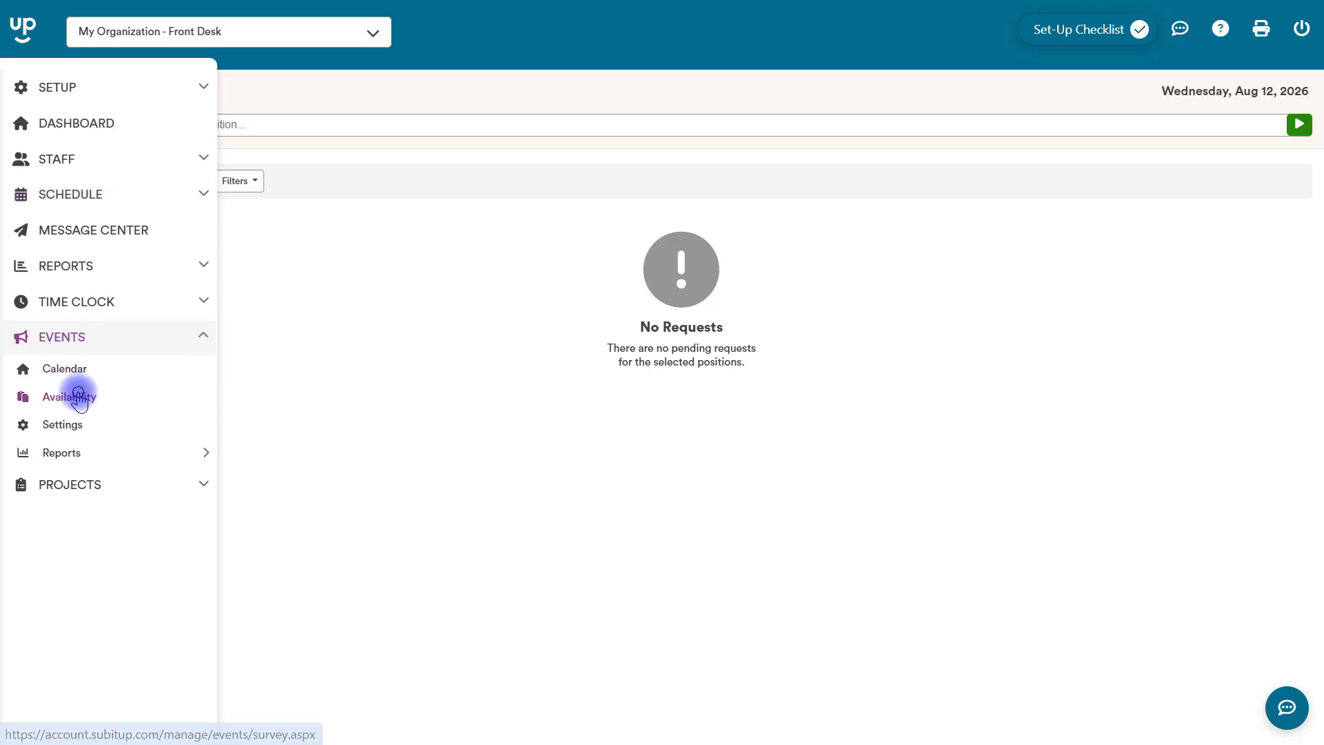
left_click(69, 397)
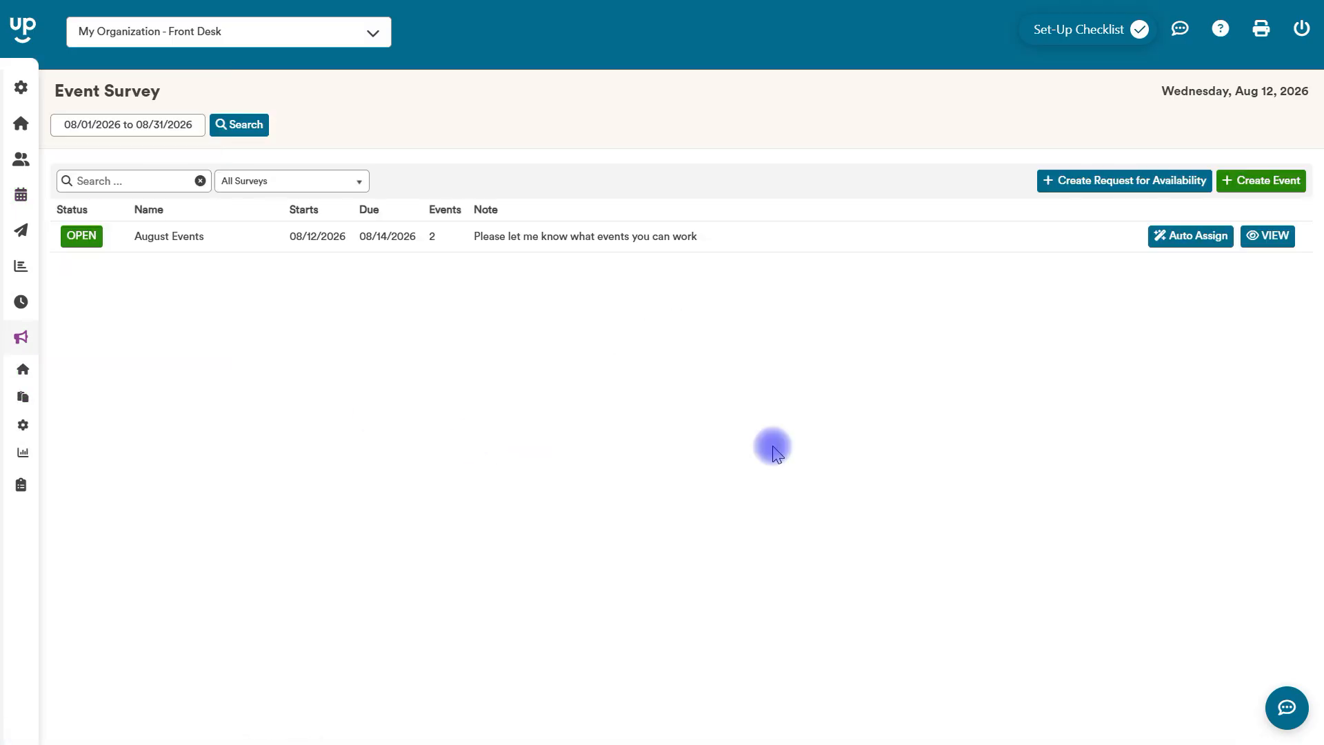
left_click(1267, 238)
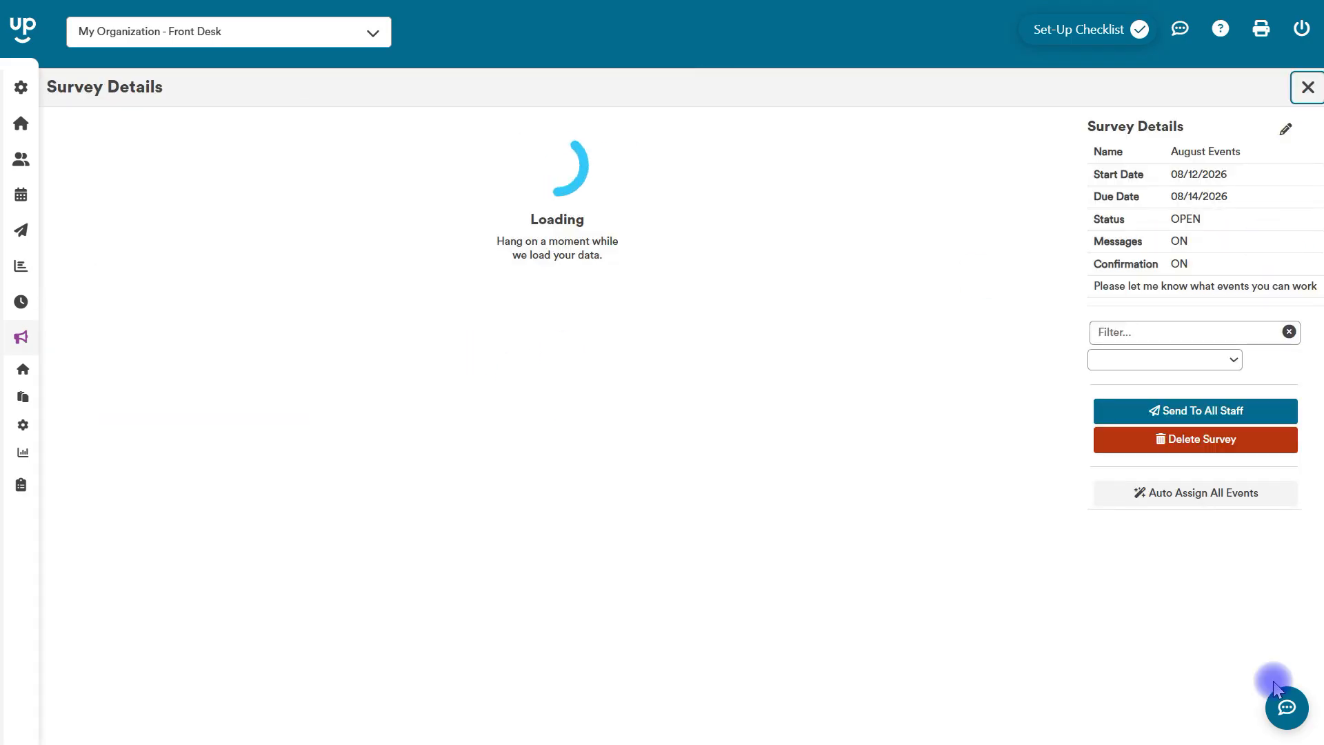
mouse_move(938, 495)
left_click_drag(1314, 232, 1312, 191)
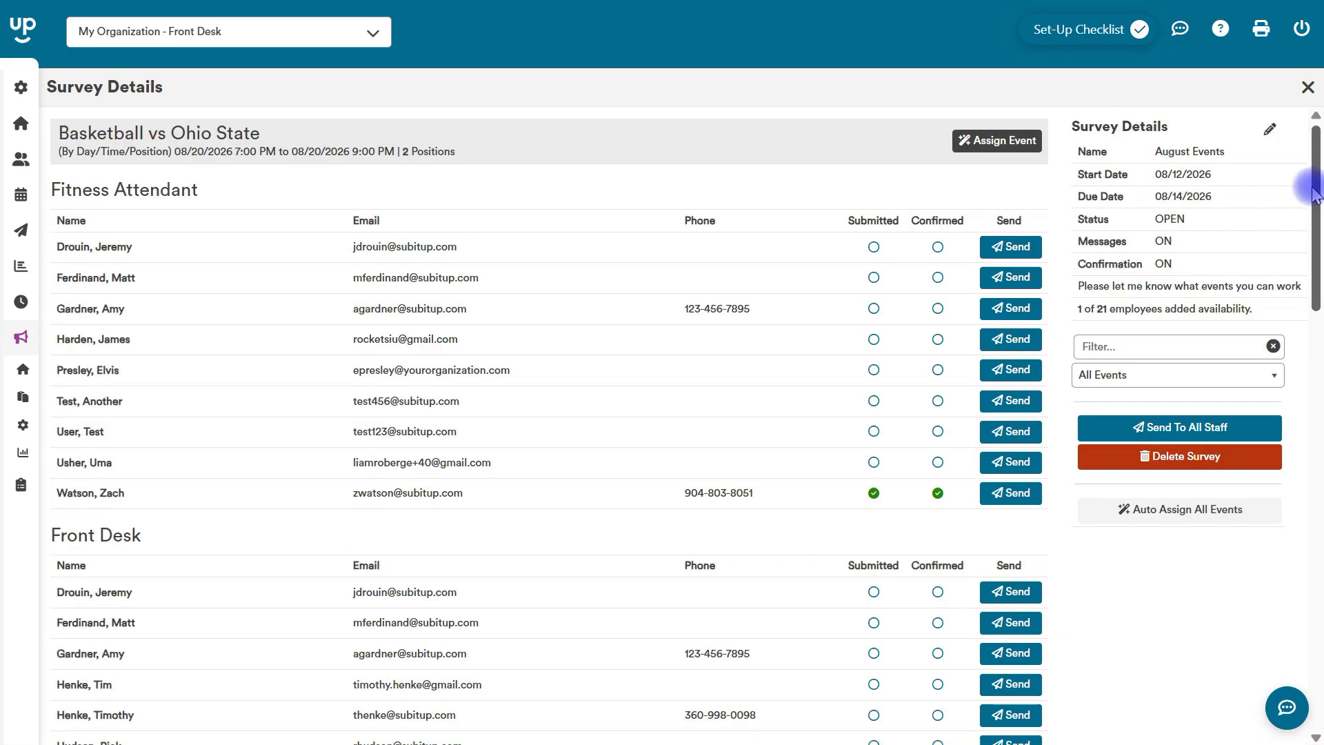
Set the August Events survey's start date to 08/09/2026 and due date to 08/11/2026, and save the details.
left_click(1269, 131)
left_click(547, 295)
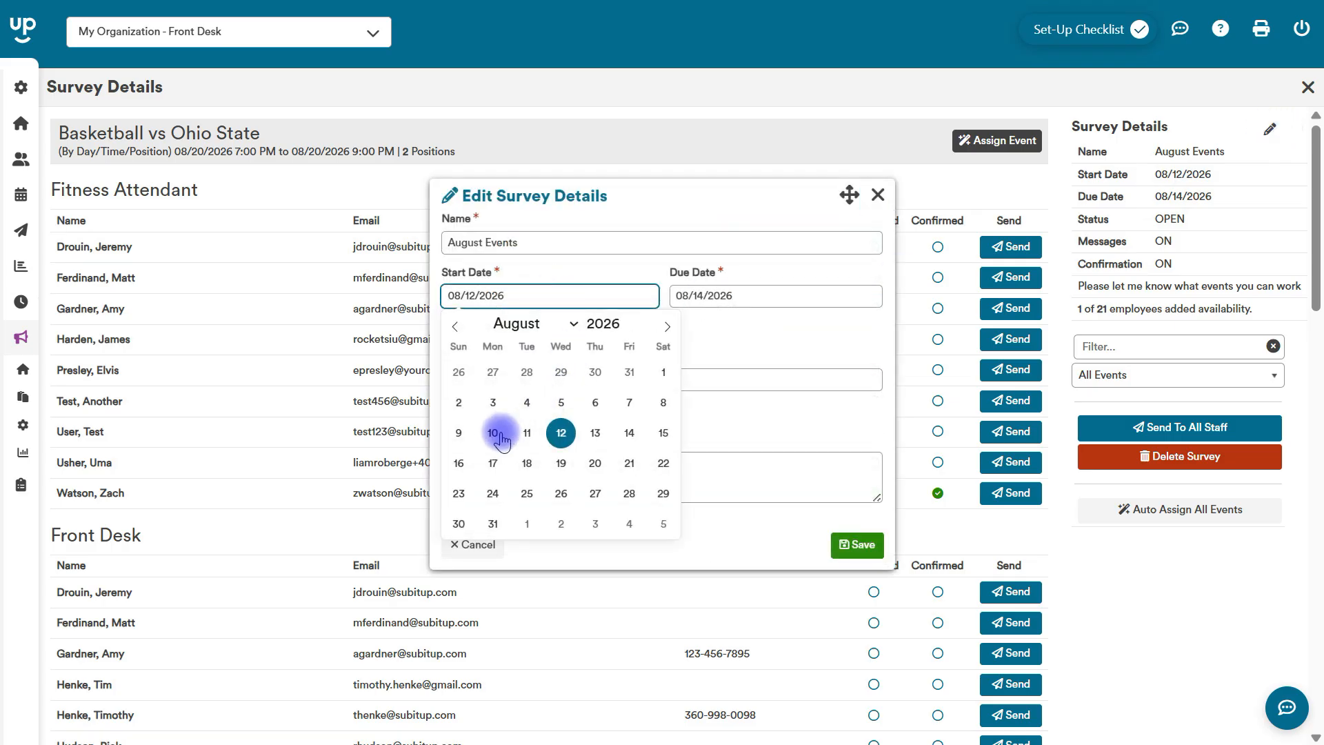
left_click(459, 432)
left_click(718, 296)
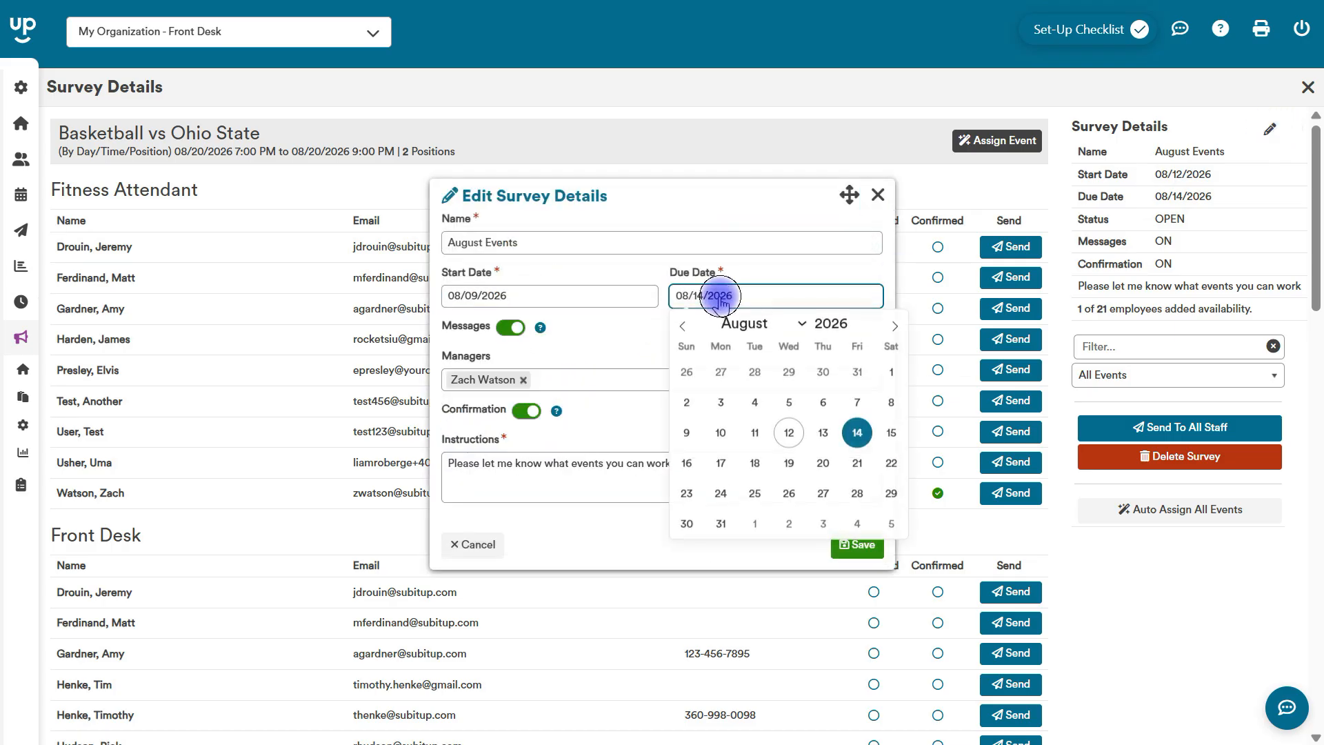
left_click(756, 431)
left_click(856, 544)
Open auto assignment for all survey events and move the Penn State Front Desk 4:00 pm shift to first in order.
mouse_move(1315, 214)
left_mouse_down()
mouse_move(1319, 290)
mouse_move(1314, 214)
left_mouse_up()
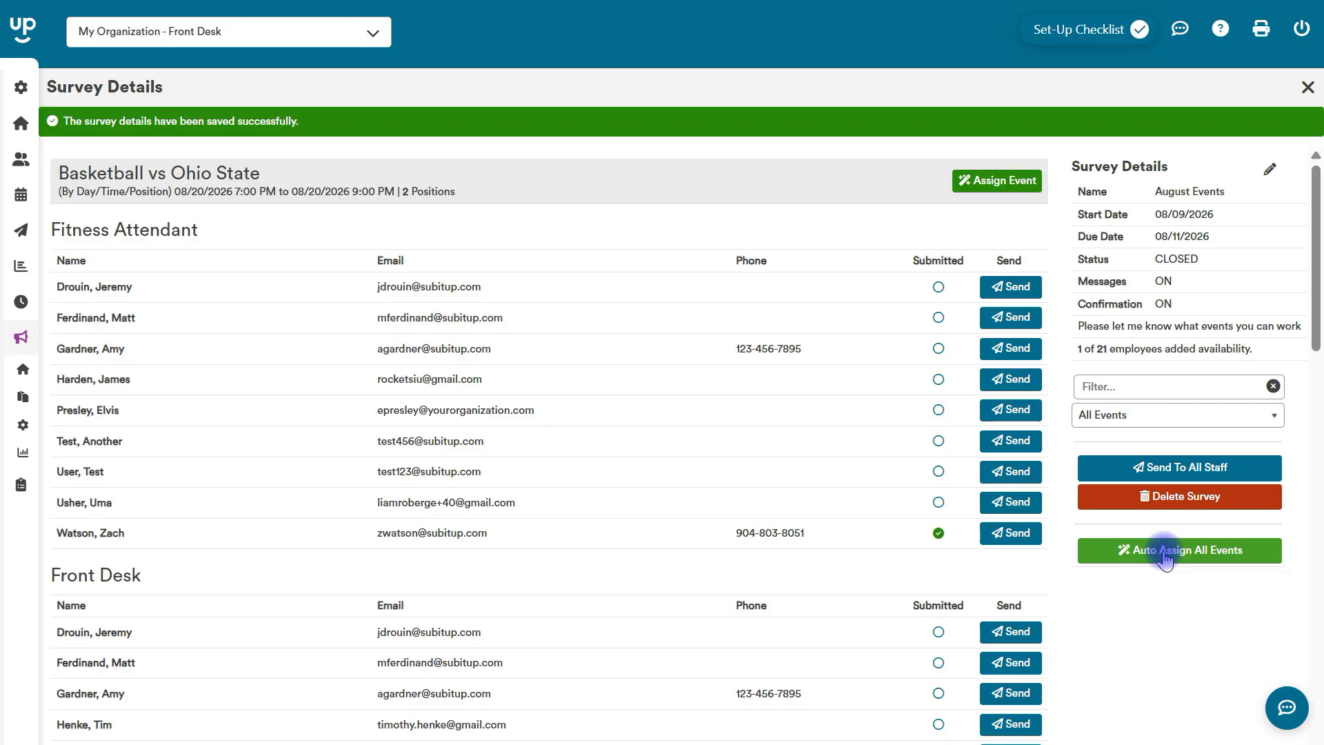
left_click(1166, 510)
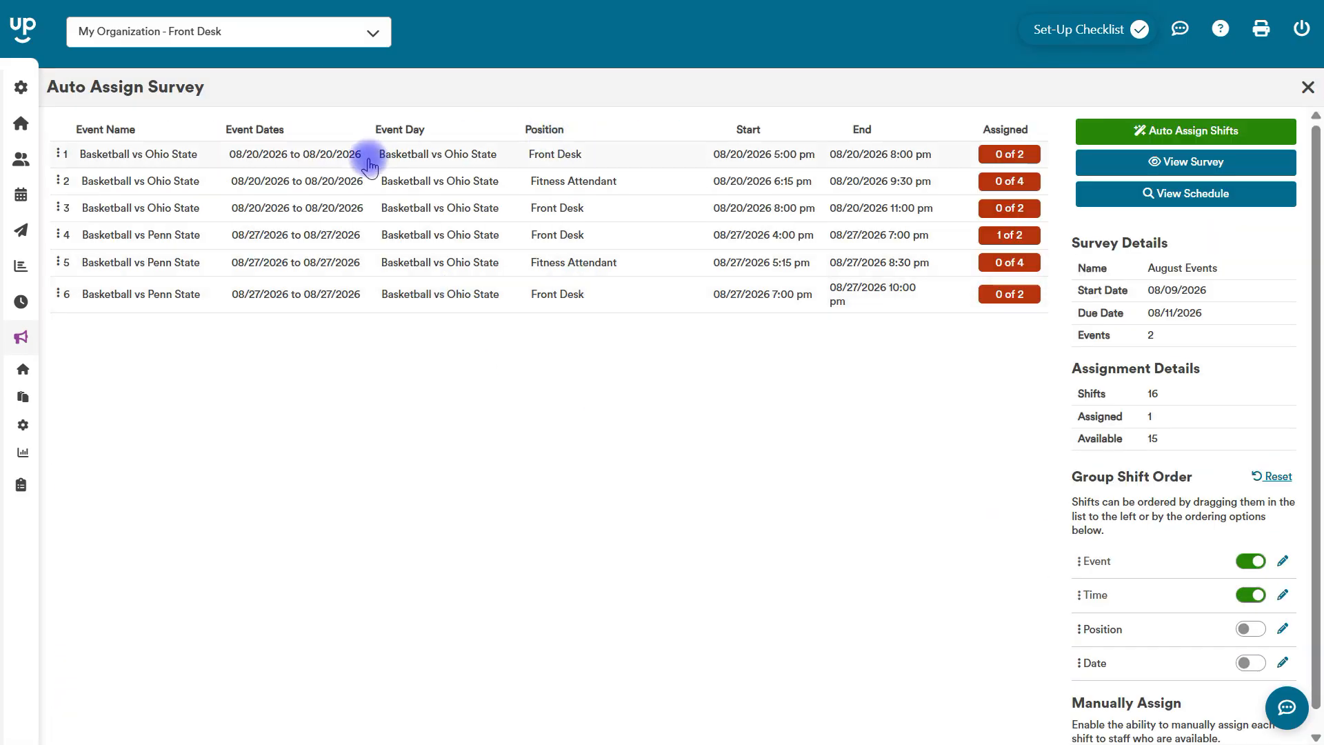
left_click_drag(160, 236, 160, 158)
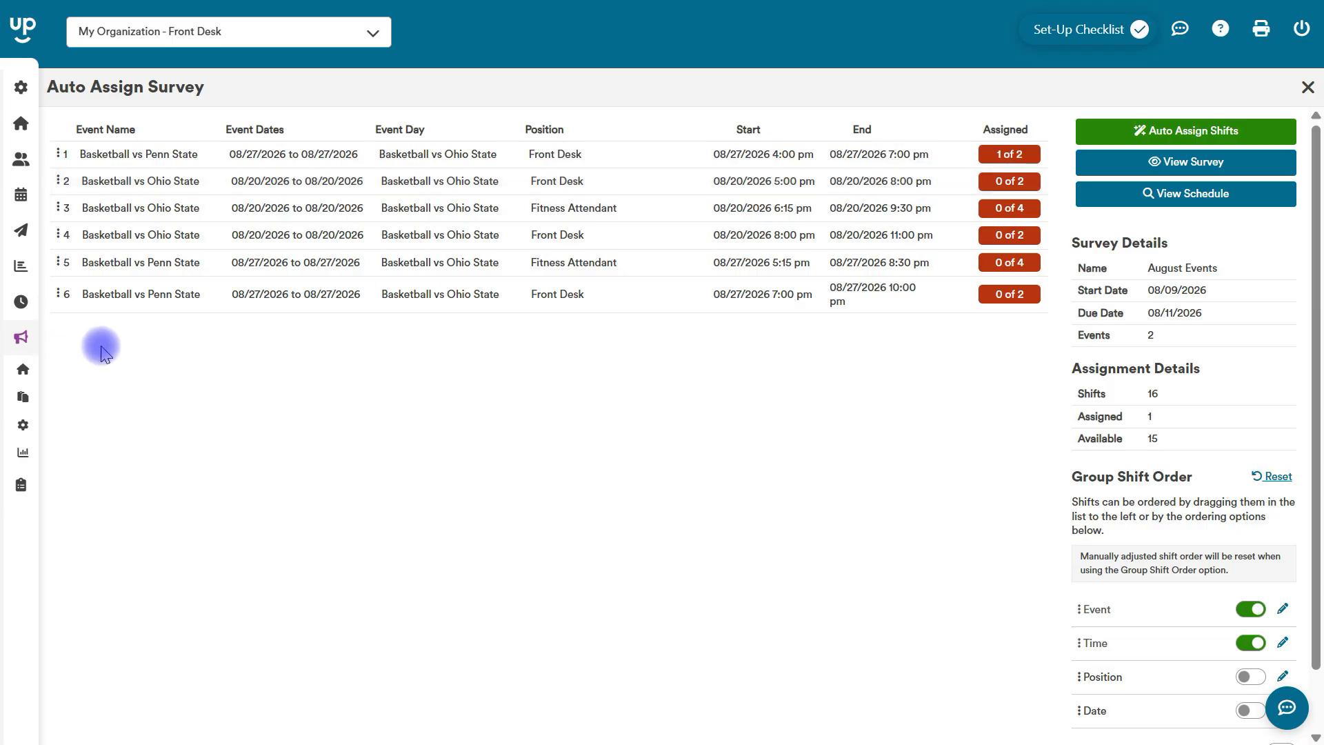
Open the schedule calendar for the week of 08/17/2026 to 08/23/2026 with the Fitness Attendant and Front Desk positions.
mouse_move(3, 314)
left_click(50, 192)
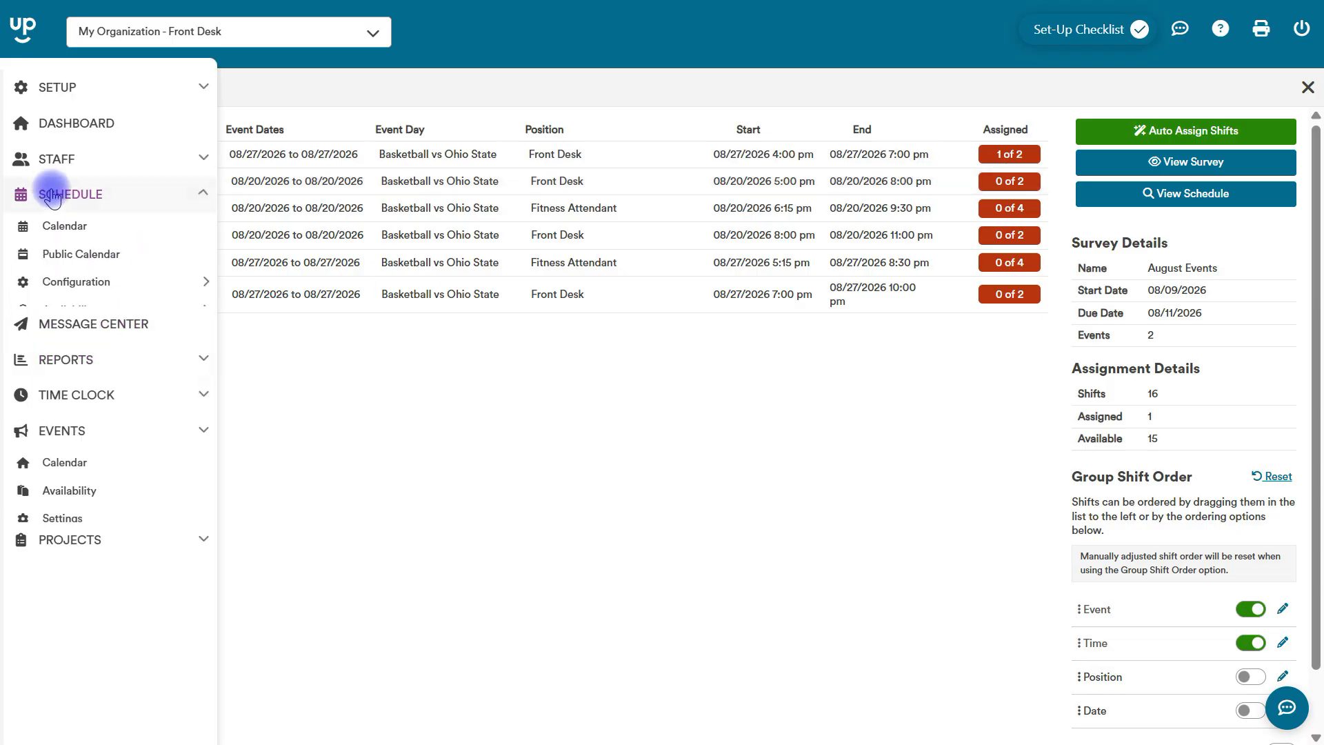
left_click(71, 228)
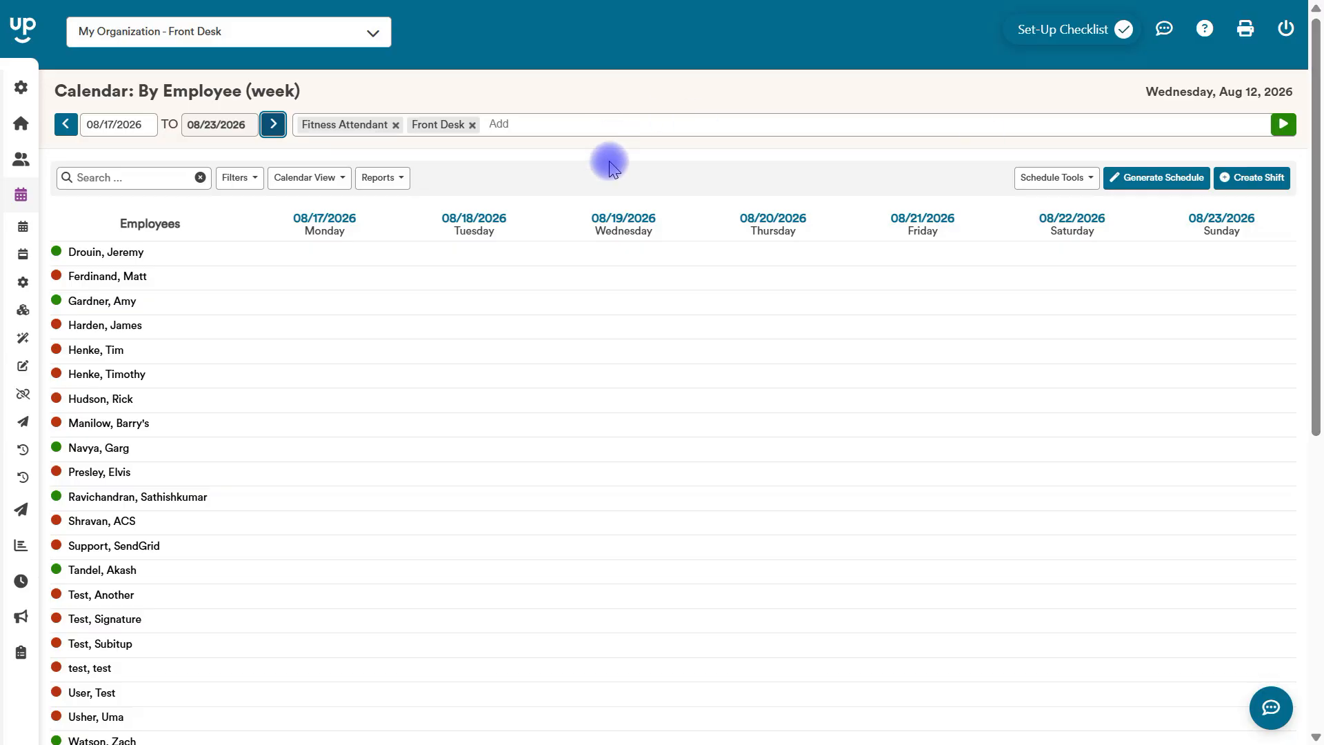
Assign the available employee to a 6:15 to 9:30 pm Fitness Attendant shift for Basketball vs Ohio State on 08/20/2026, and save it.
left_click_drag(1317, 120, 1286, 511)
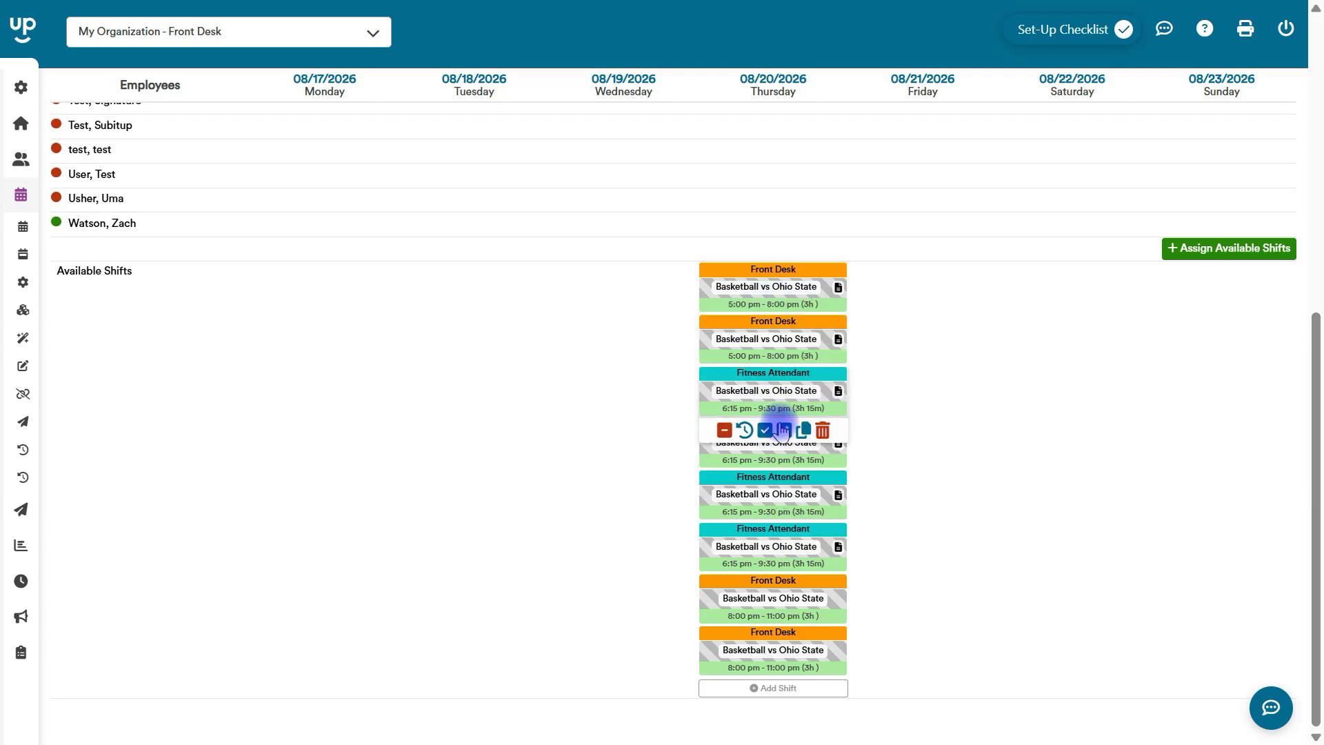
left_click(784, 429)
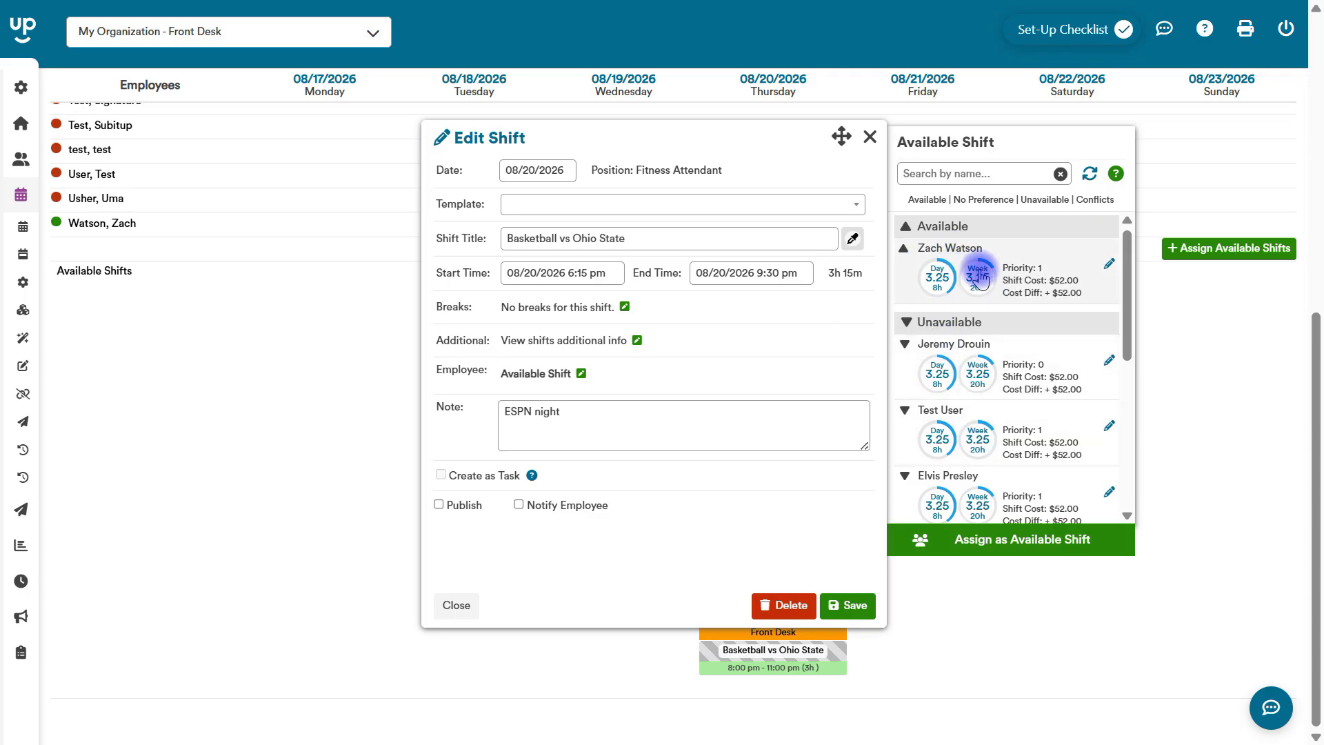
left_click(978, 272)
left_click(849, 605)
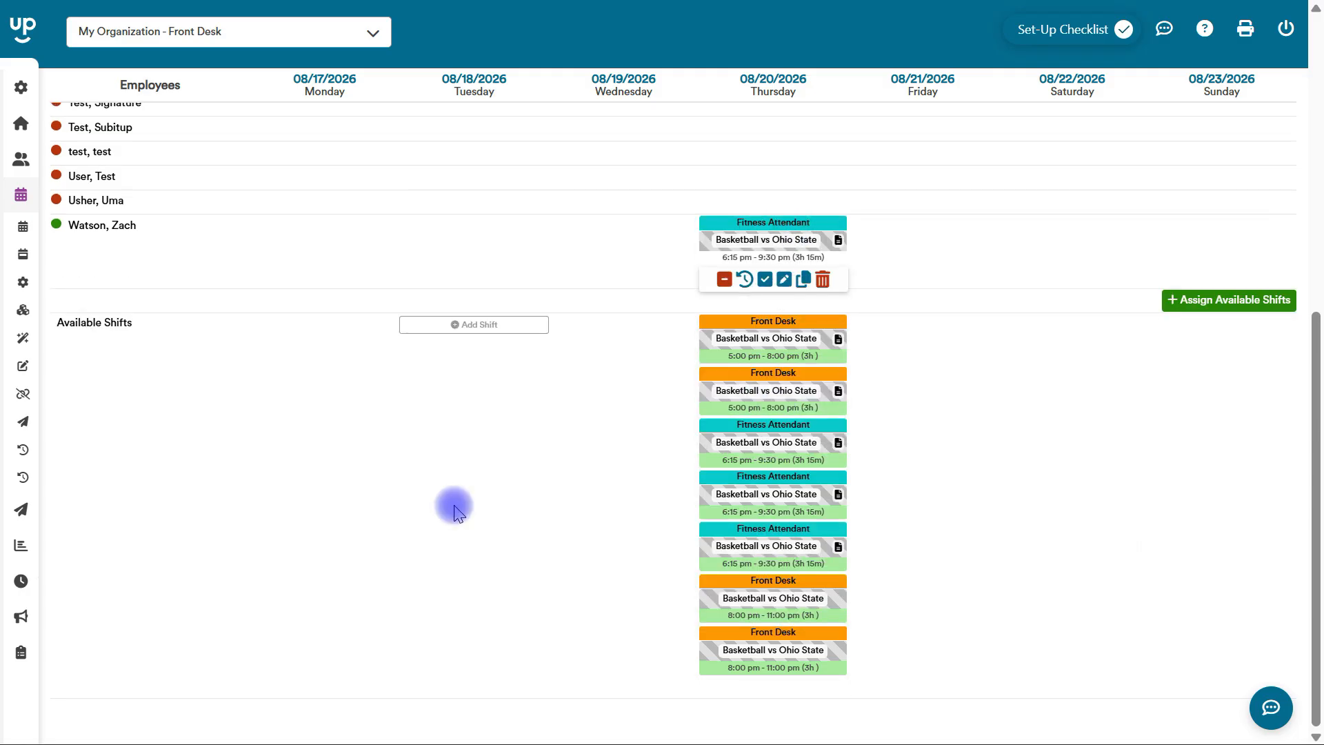